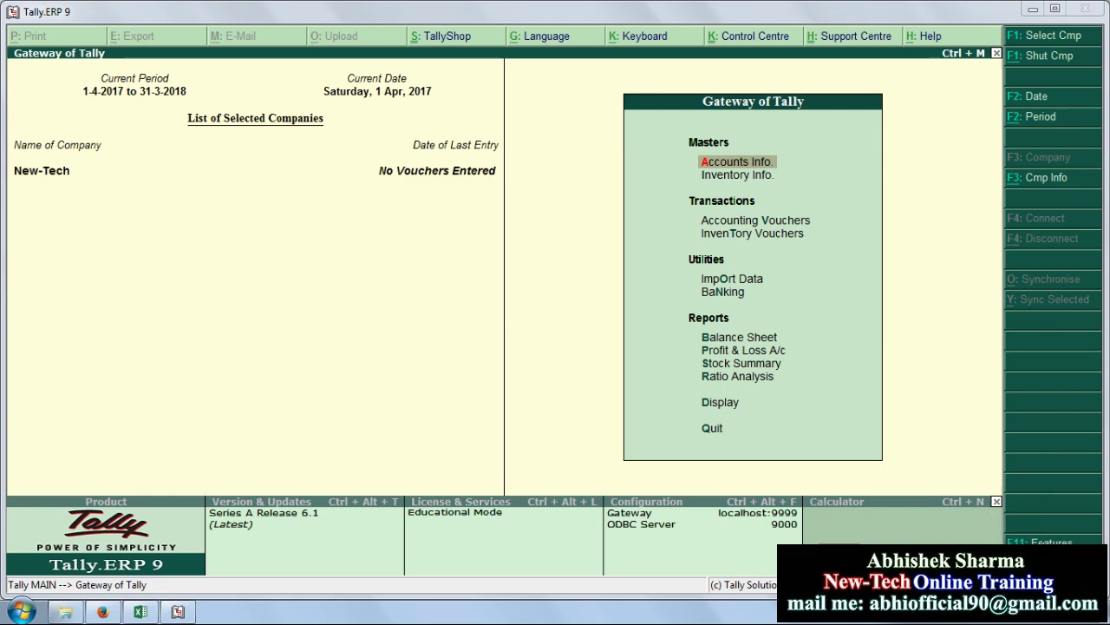
key("F11")
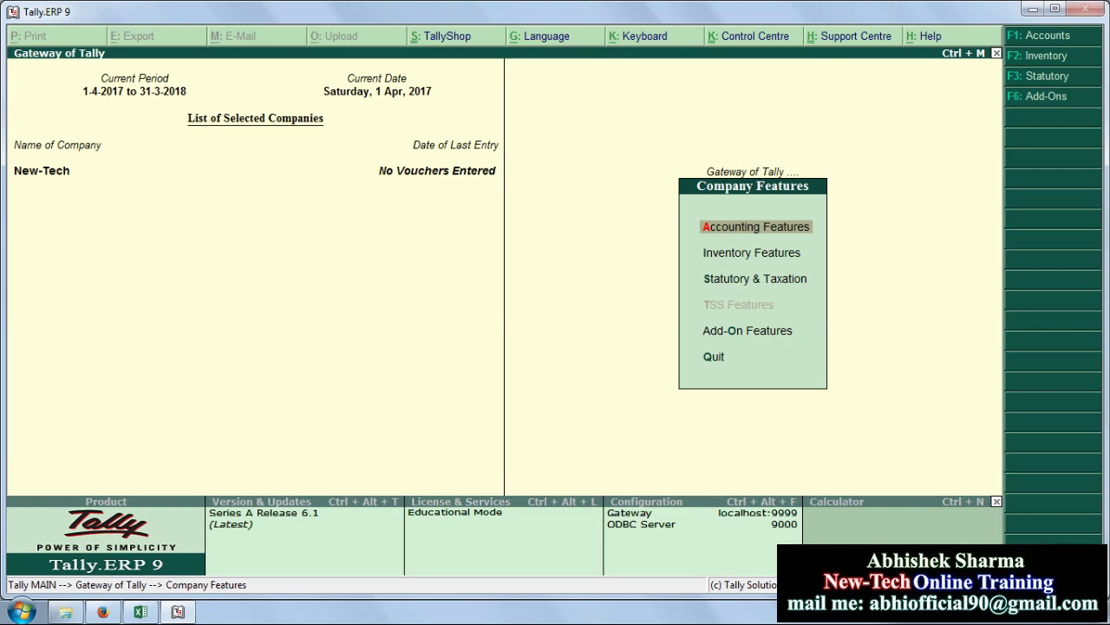
key("Down")
key("Down")
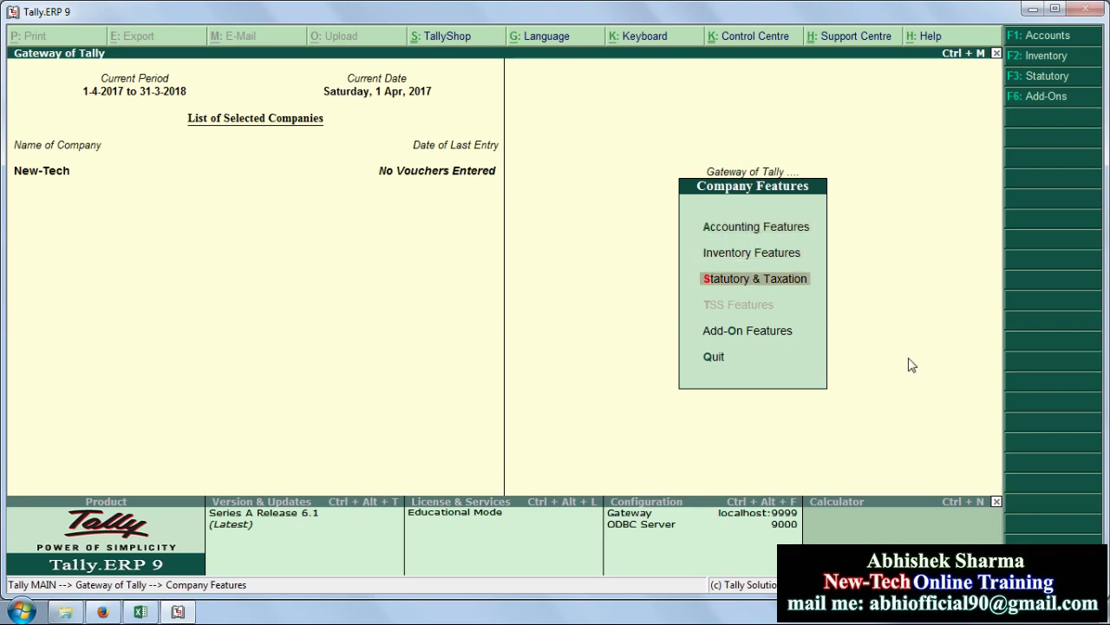
key("Return")
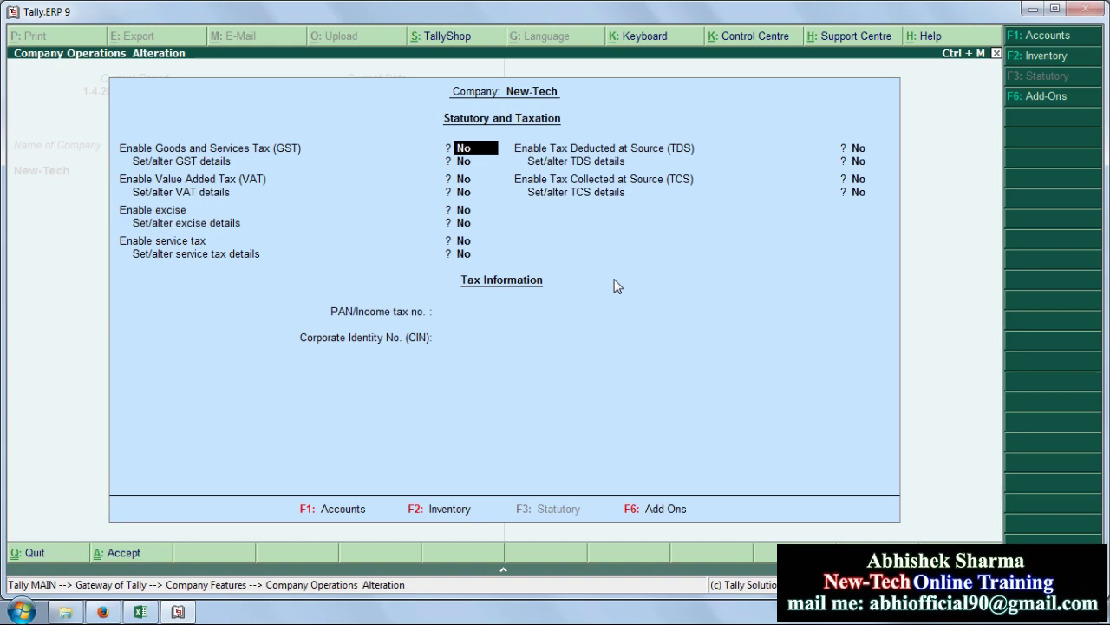
key("Escape")
key("y")
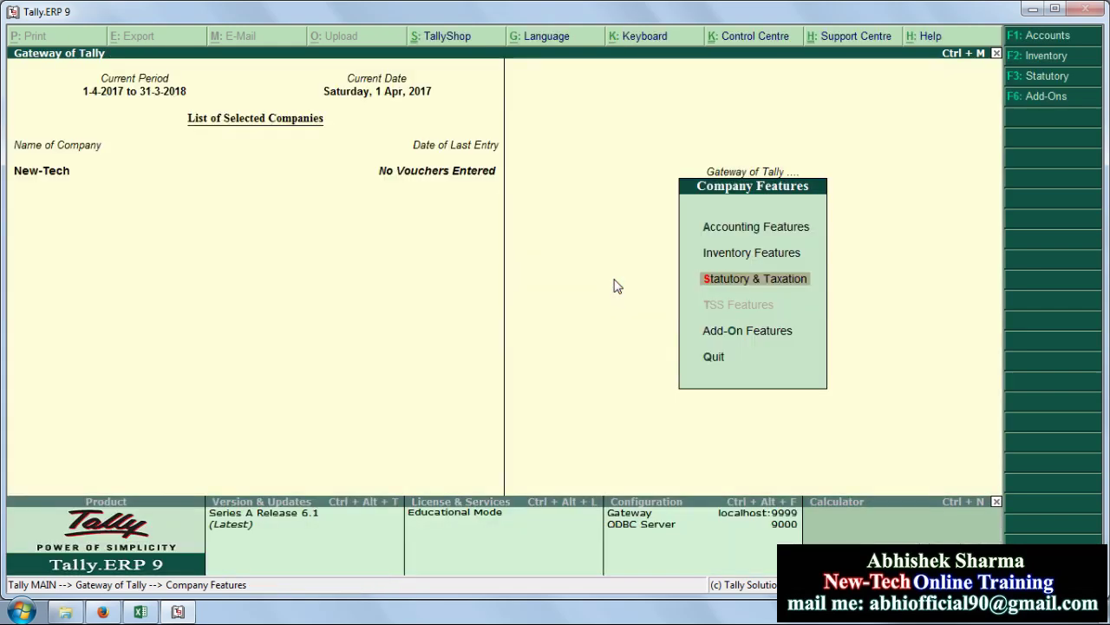
key("Escape")
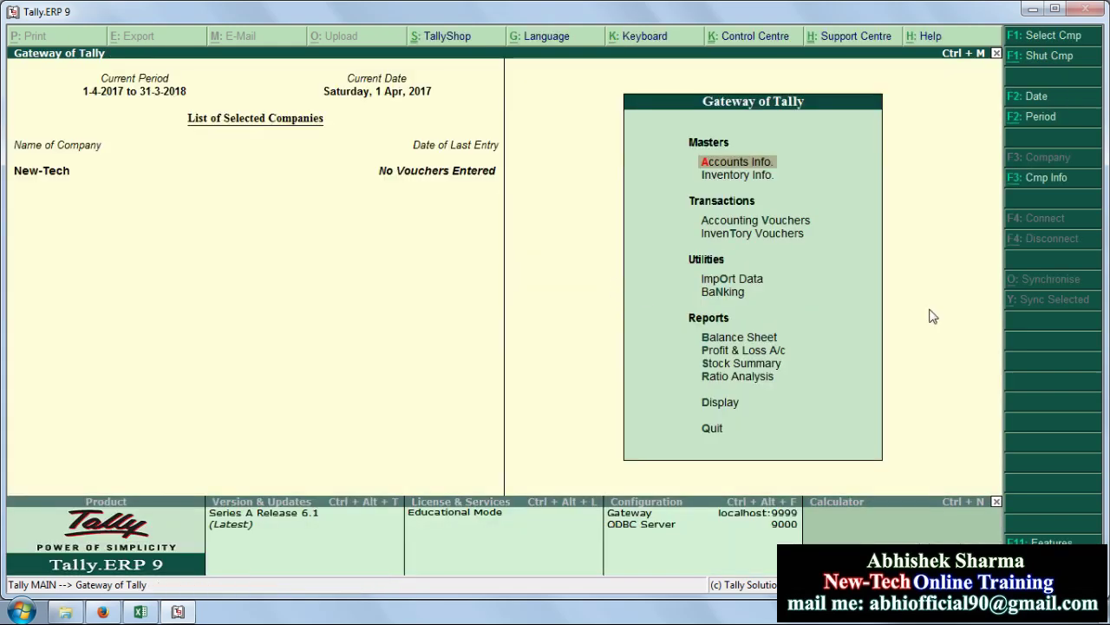
Enable Goods and Services Tax (GST) in the company's statutory and taxation features and open the GST details for alteration
key("F11")
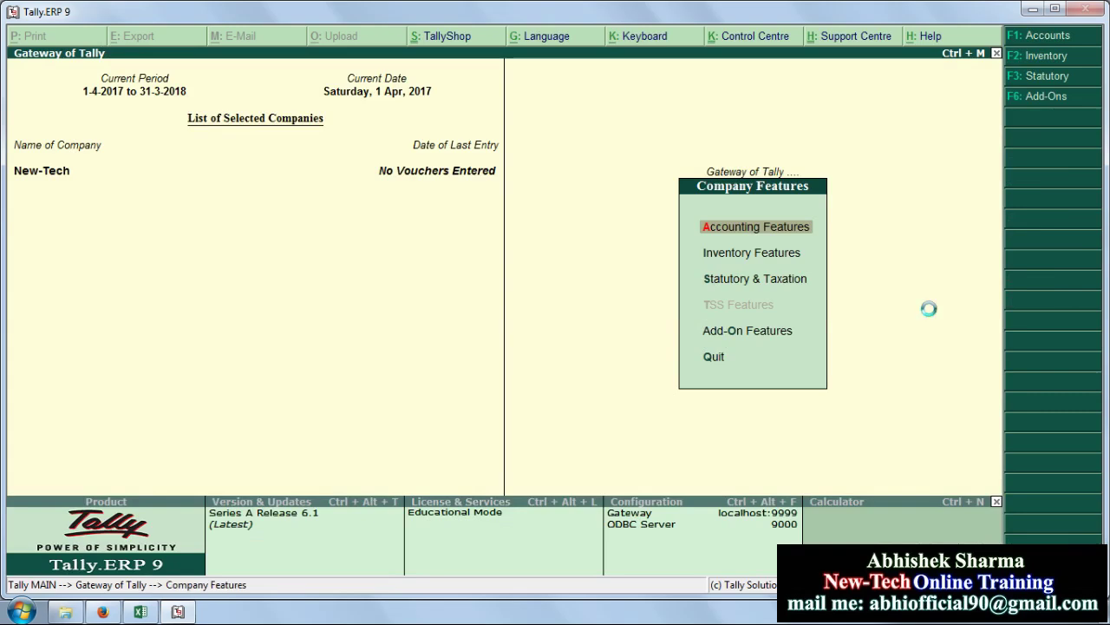
key("F3")
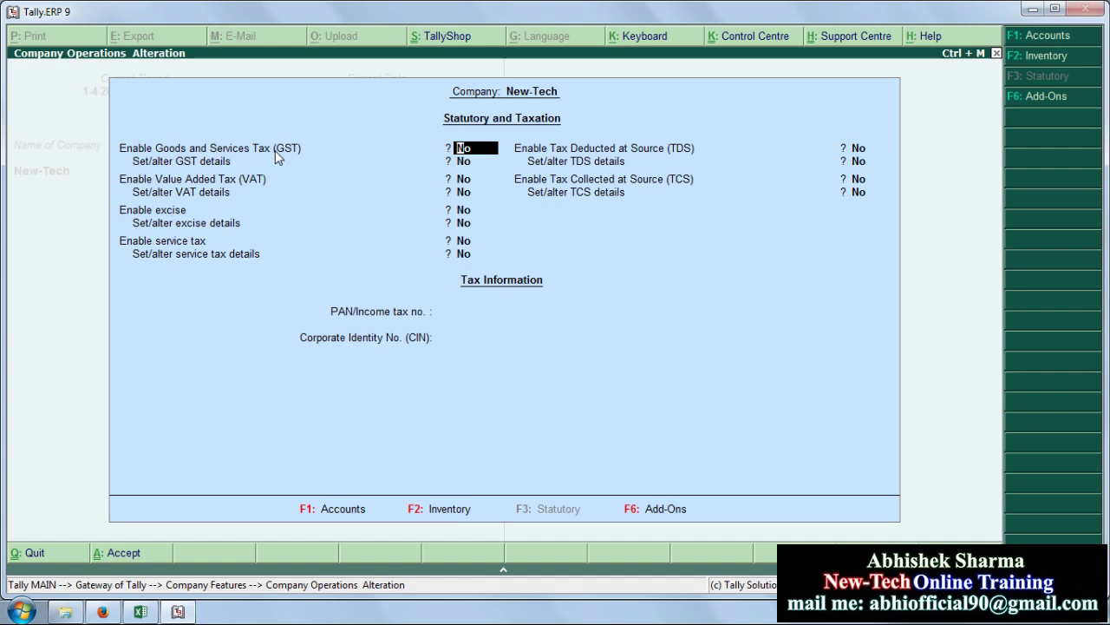
type("y")
key("Return")
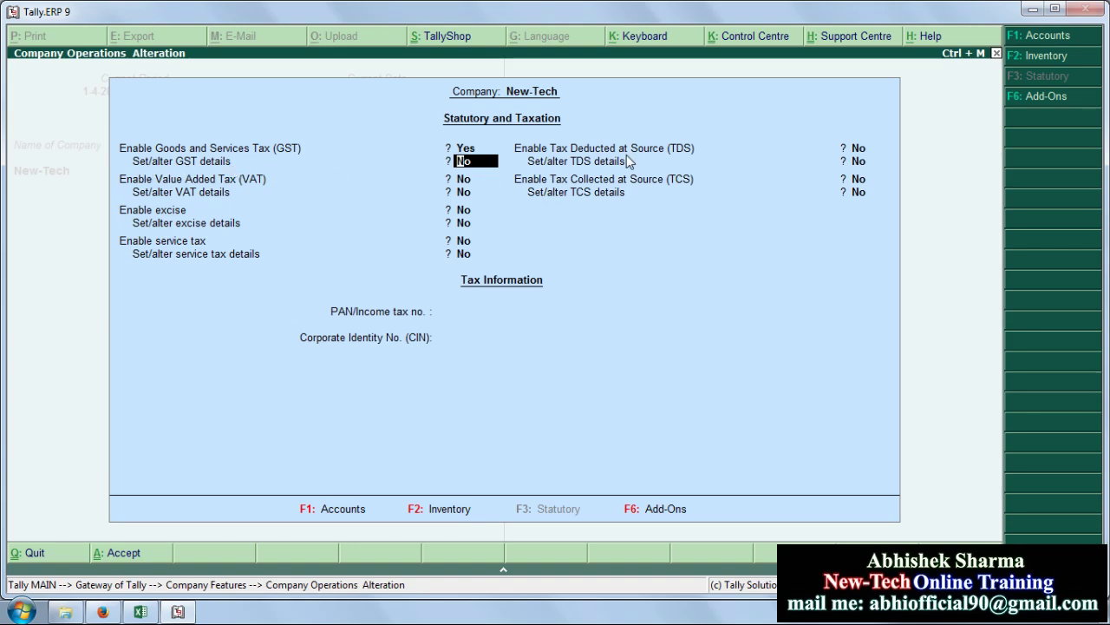
type("y")
key("Return")
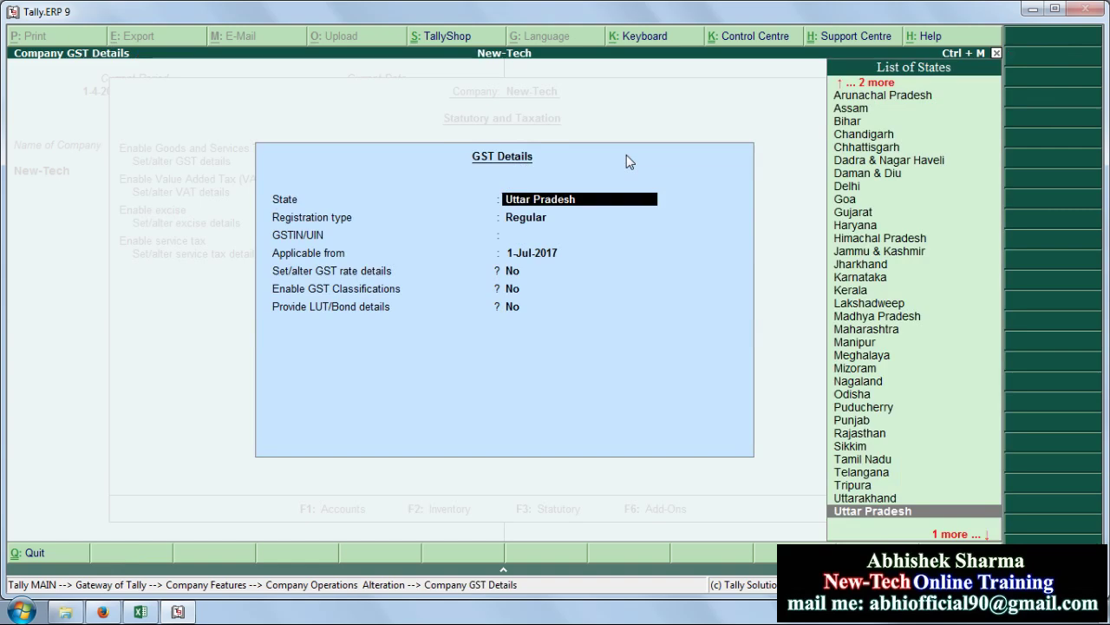
Keep Uttar Pradesh as the state and Regular as the registration type in the GST details
key("Up")
key("Up")
key("Up")
key("Up")
key("Up")
key("Up")
key("Up")
key("Up")
key("Up")
key("Up")
key("Up")
key("Up")
key("Up")
key("Up")
key("Up")
key("Up")
key("Up")
key("Up")
key("Up")
key("Up")
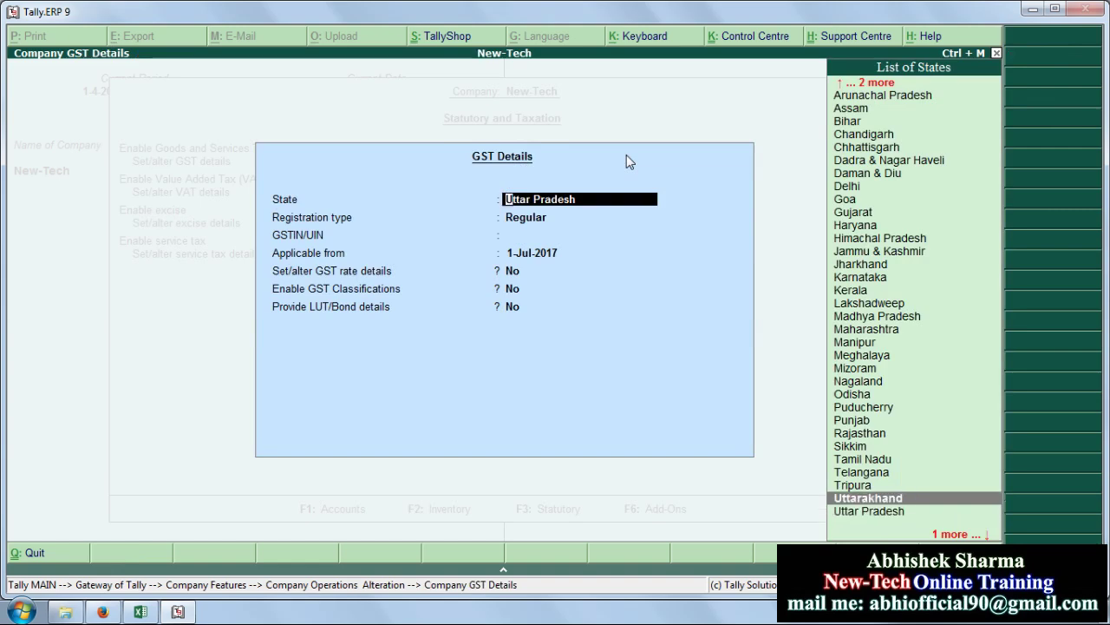
key("Down")
key("Down")
key("Down")
key("Down")
key("Down")
key("Down")
key("Down")
key("Down")
key("Down")
key("Down")
key("Down")
key("Down")
key("Down")
key("Down")
key("Down")
key("Down")
key("Down")
key("Down")
key("Down")
key("Down")
key("Down")
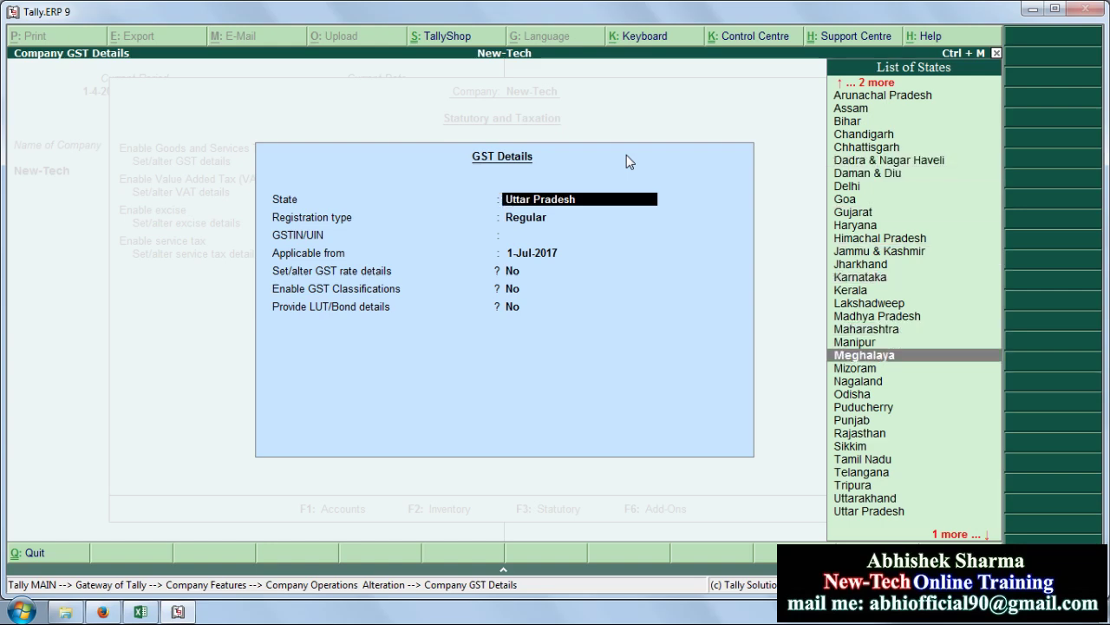
key("Up")
key("Return")
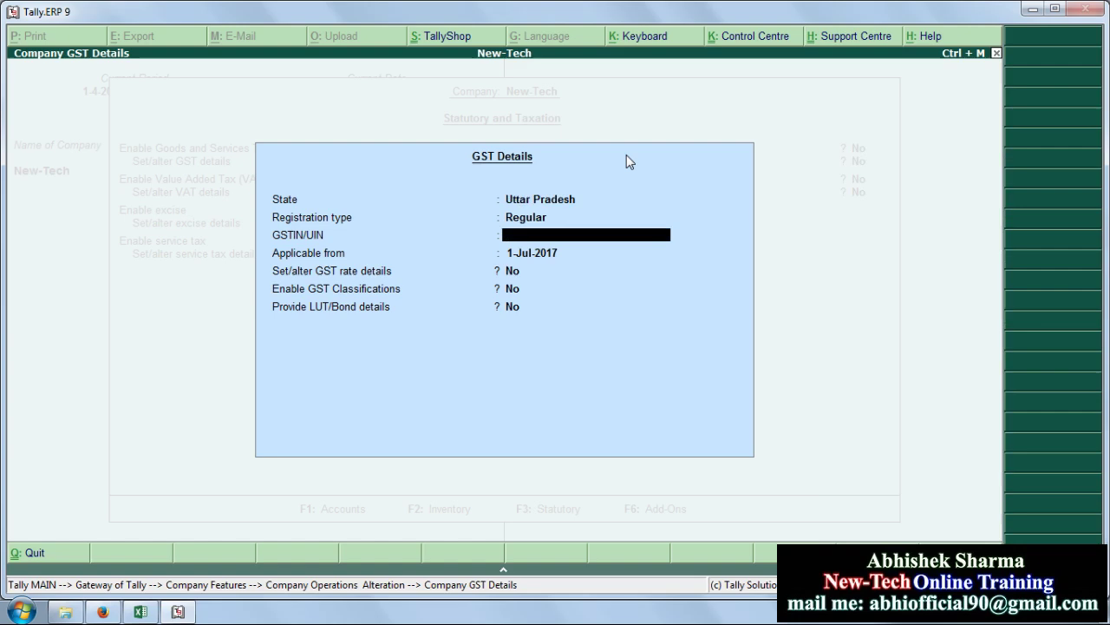
type("1")
key("Return")
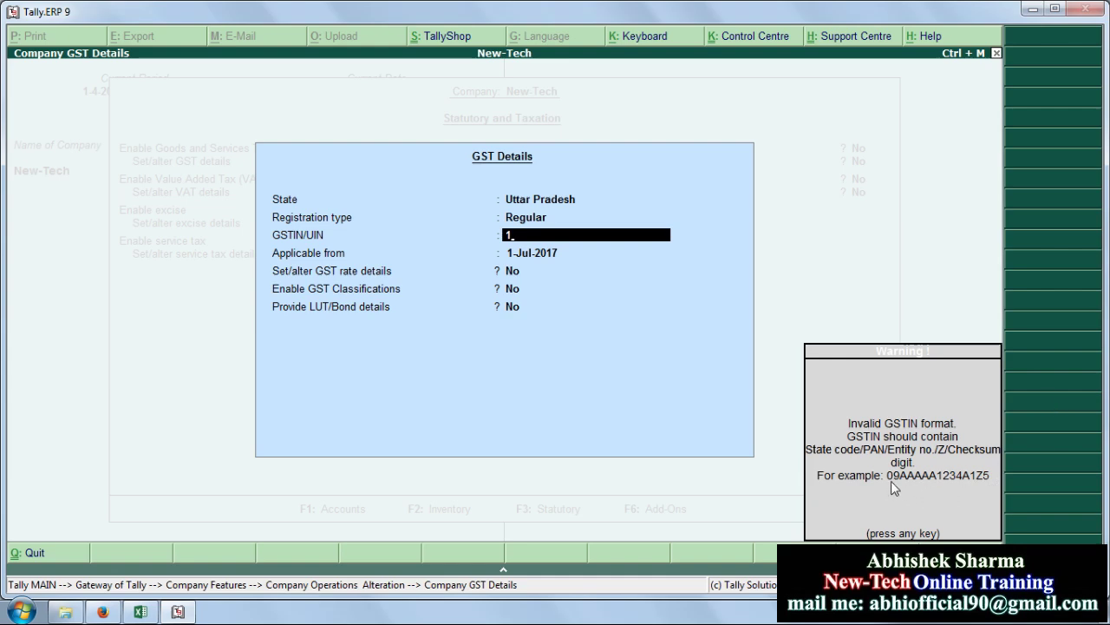
key("Return")
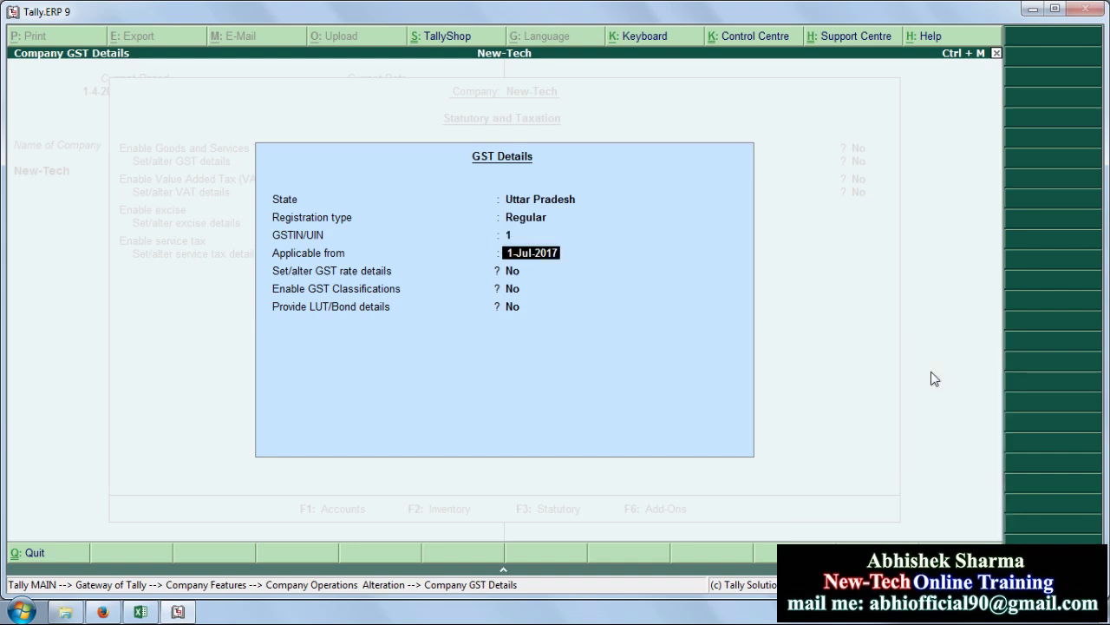
Enter the company's GSTIN/UIN in the valid format and keep 1-Jul-2017 as the applicable date
key("Up")
type("09")
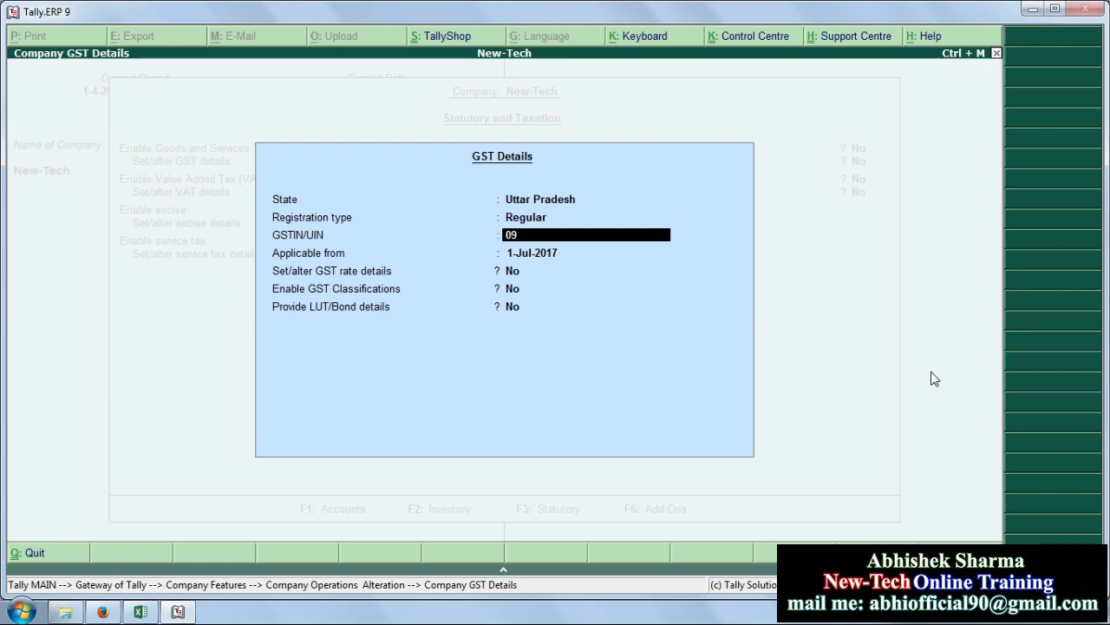
type("ABCDE1234A1Z4")
key("Return")
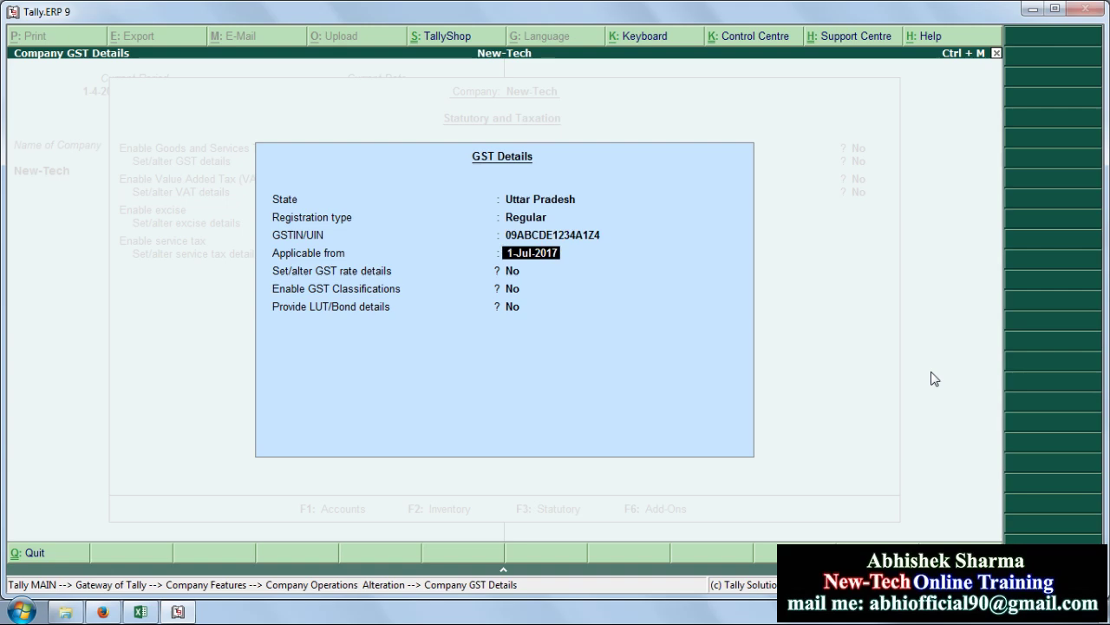
key("Return")
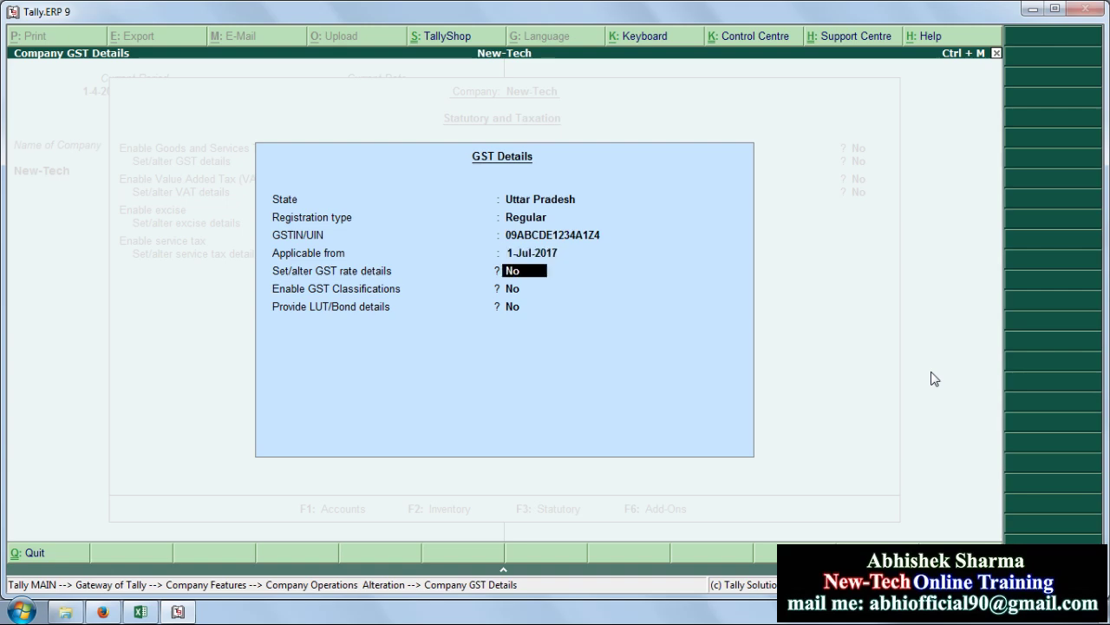
Turn on setting of GST rate details and set the company's taxability to Taxable
type("y")
key("Return")
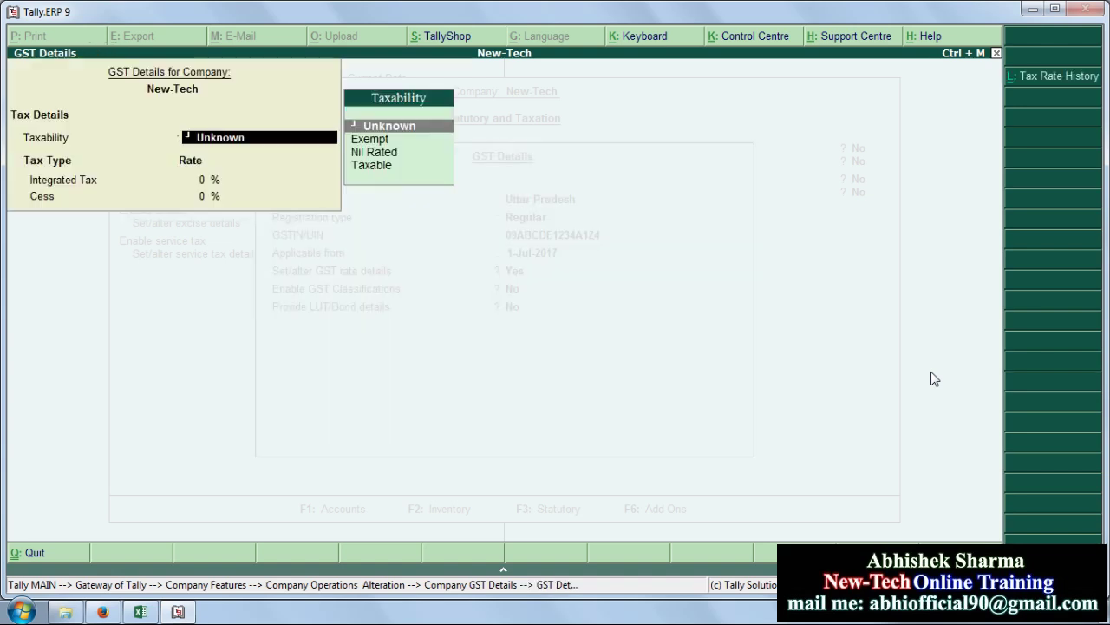
key("Down")
key("Down")
key("Down")
key("Up")
key("Up")
key("Up")
key("Down")
key("Down")
key("Down")
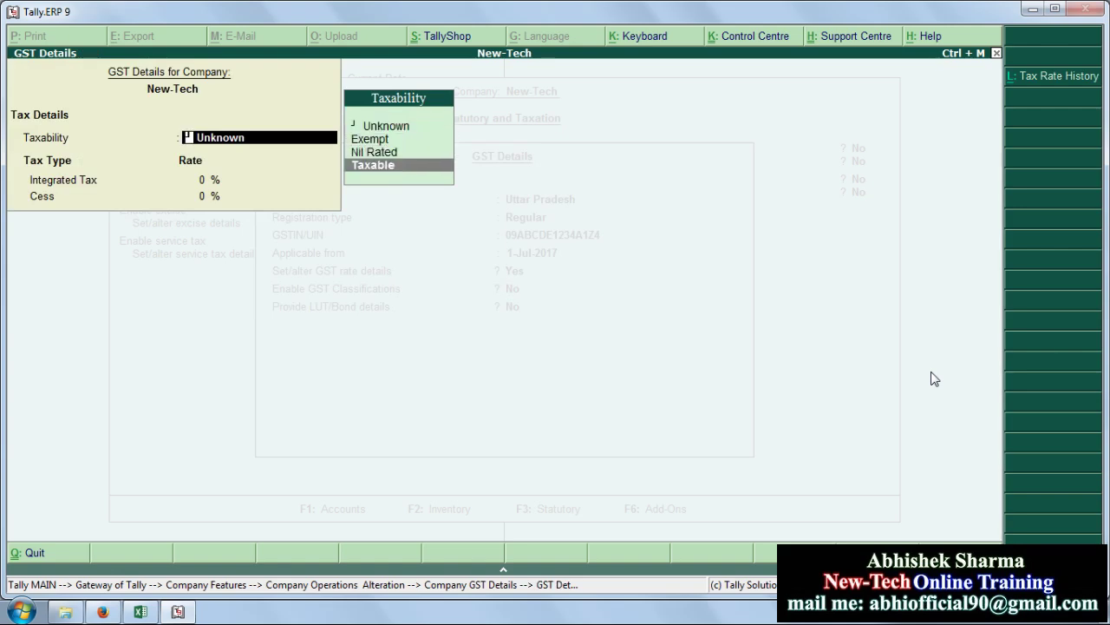
key("Up")
key("Up")
key("Down")
key("Down")
key("Return")
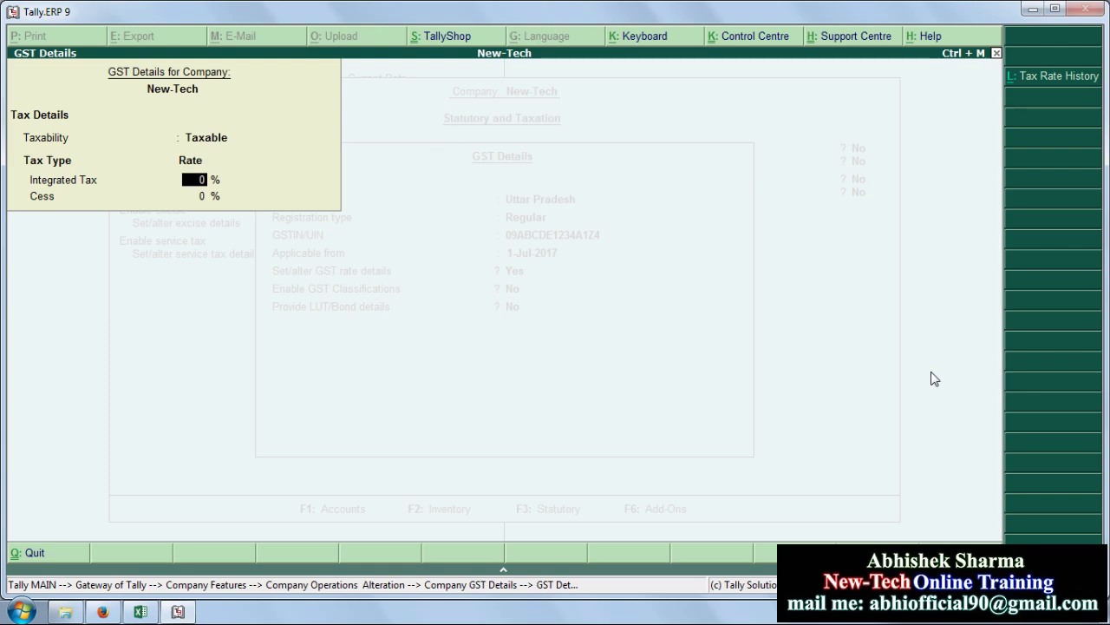
Set the integrated tax rate to 12%, keep cess at 0%, and finish the rate details
type("12%")
key("BackSpace")
key("Return")
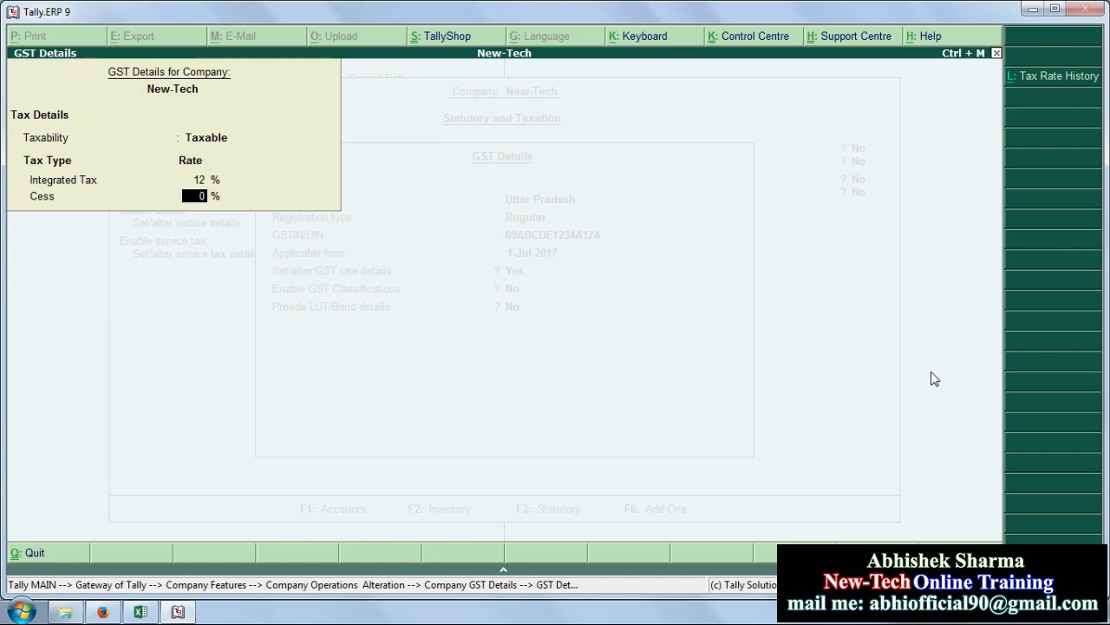
key("BackSpace")
key("Return")
key("Return")
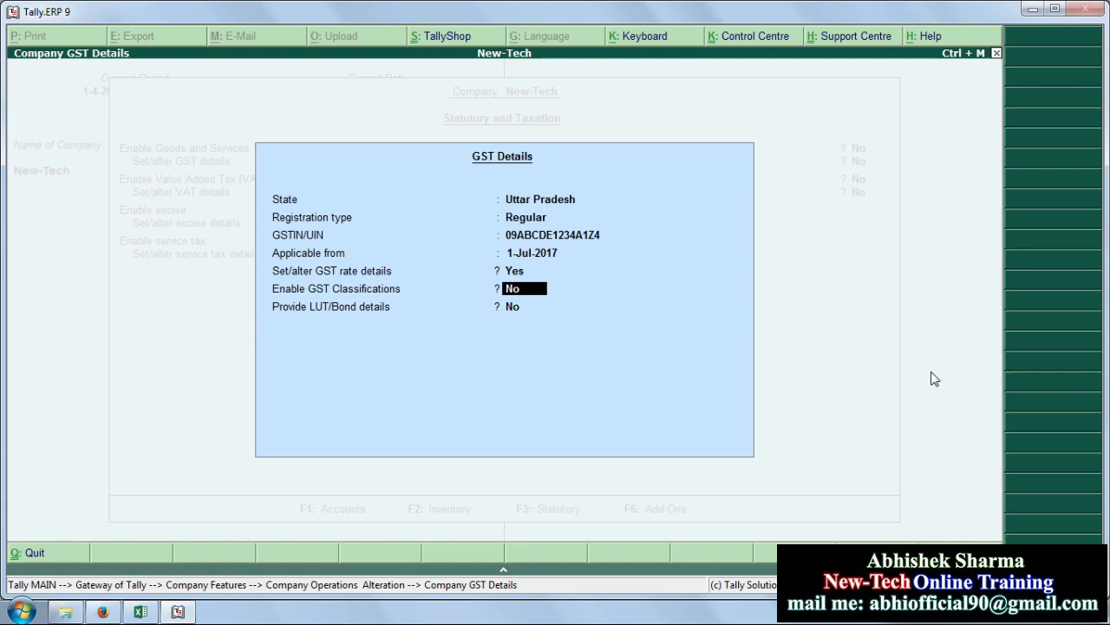
Enable GST classifications, then save the statutory and taxation settings with all other taxes left disabled
key("y")
key("Return")
key("Return")
key("Return")
key("Return")
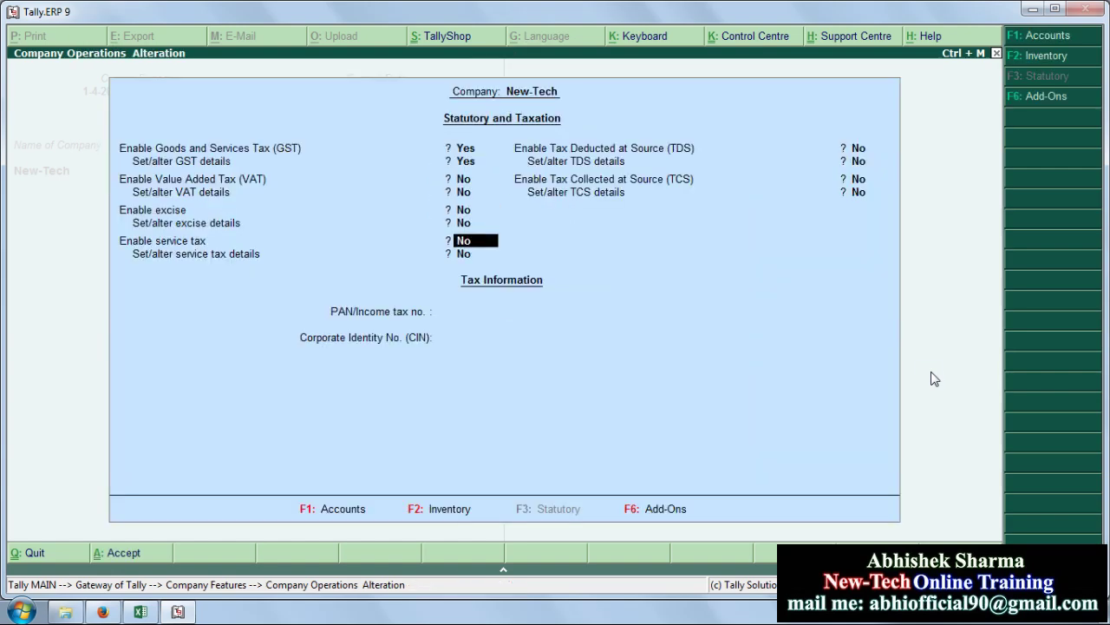
key("Return")
key("Return")
key("Return")
key("Return")
key("Return")
key("Return")
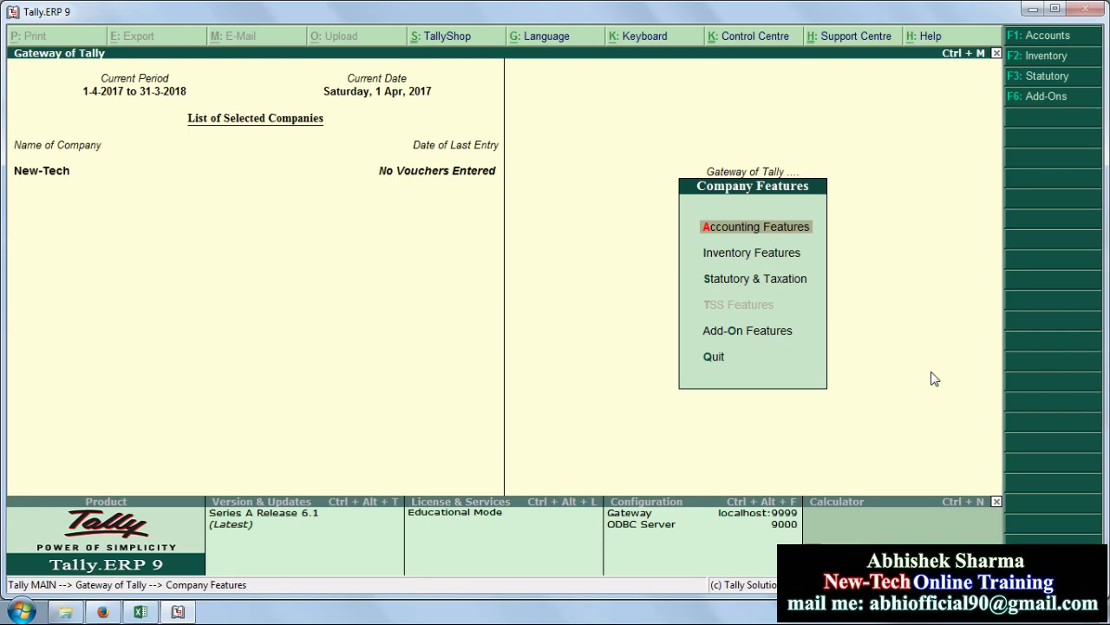
Start a new single ledger named Input CGST @ 12% under the Duties & Taxes group
key("Escape")
key("Return")
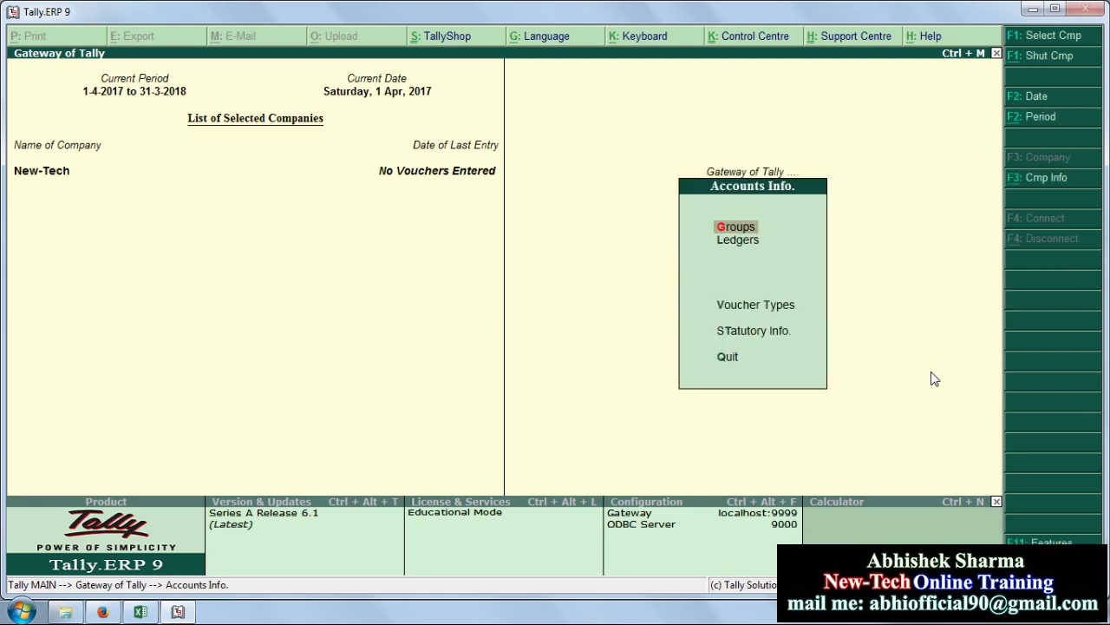
key("Down")
key("Return")
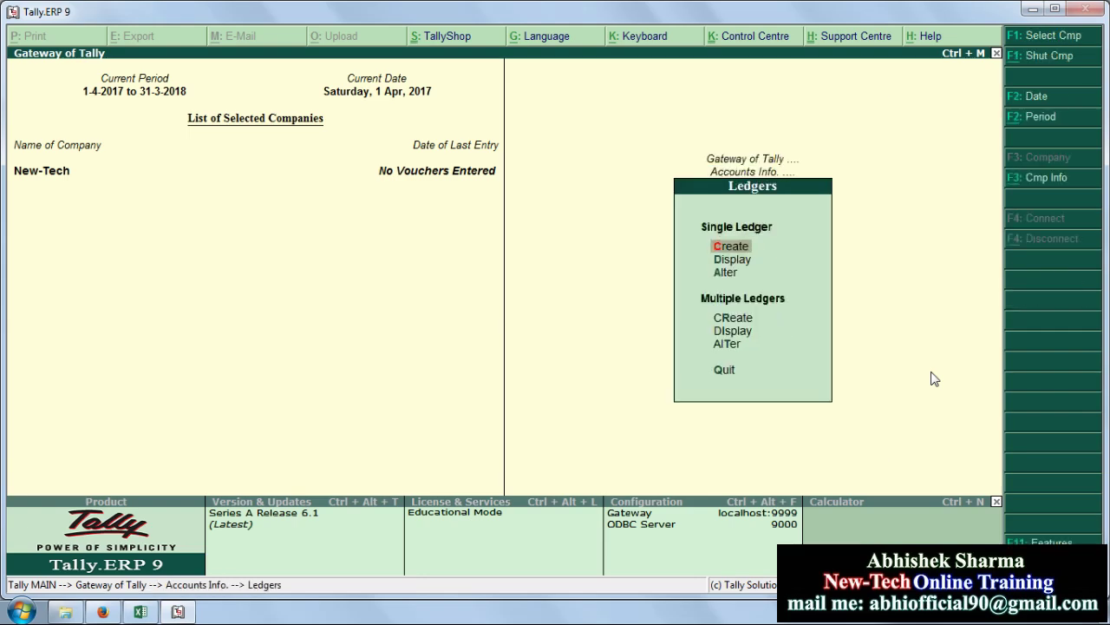
key("Return")
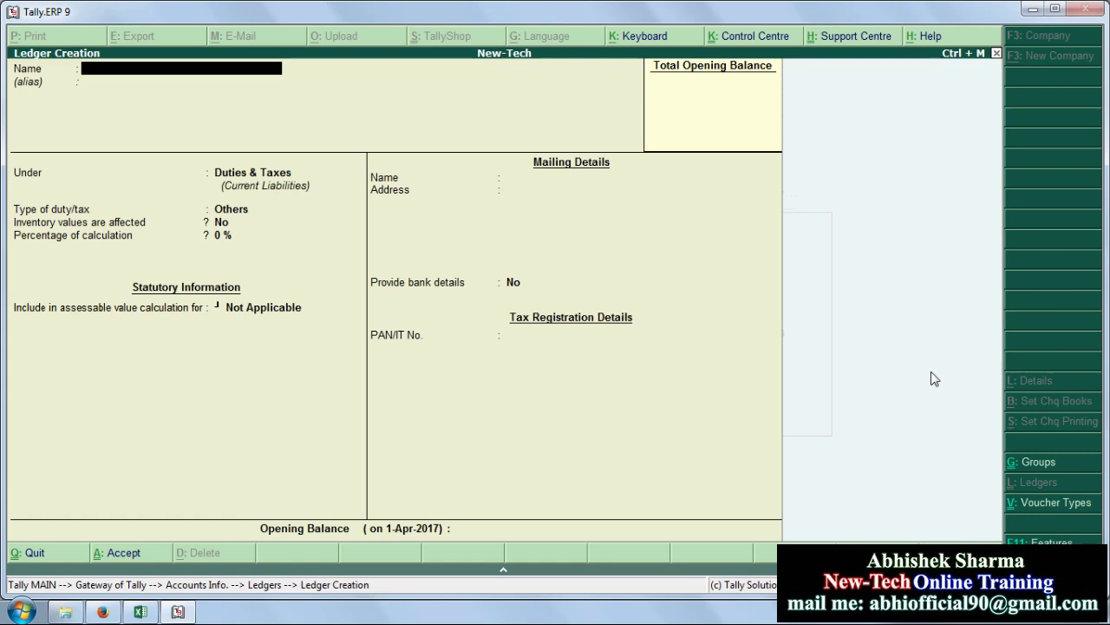
type("put CGST @ 12%")
key("Return")
key("Return")
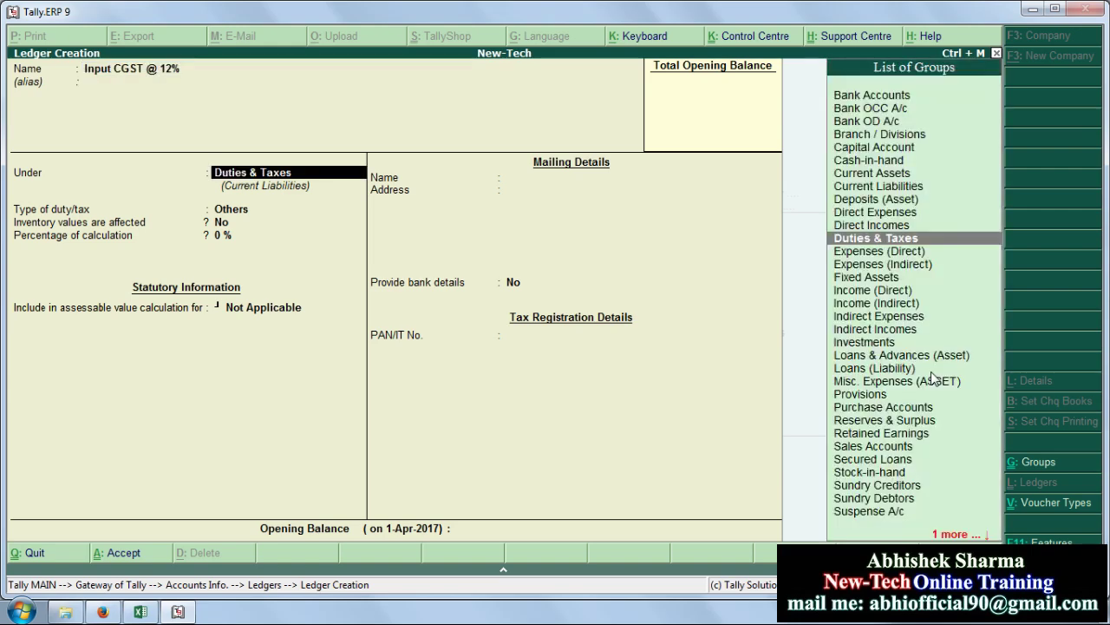
key("Return")
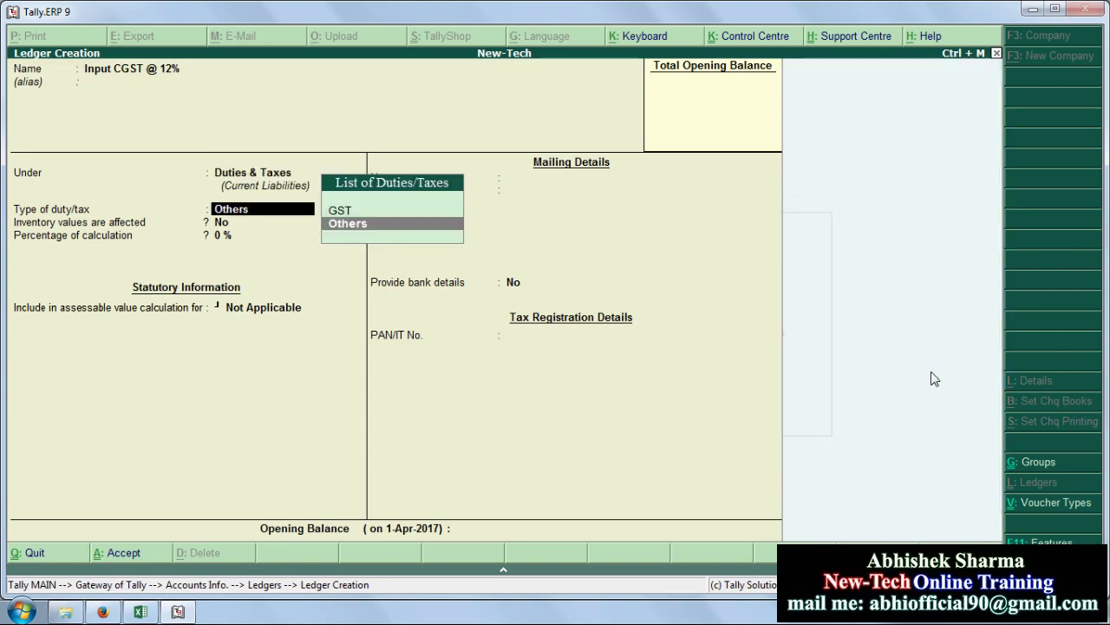
Set the ledger's type of duty/tax to GST and its tax type to Central Tax
key("Up")
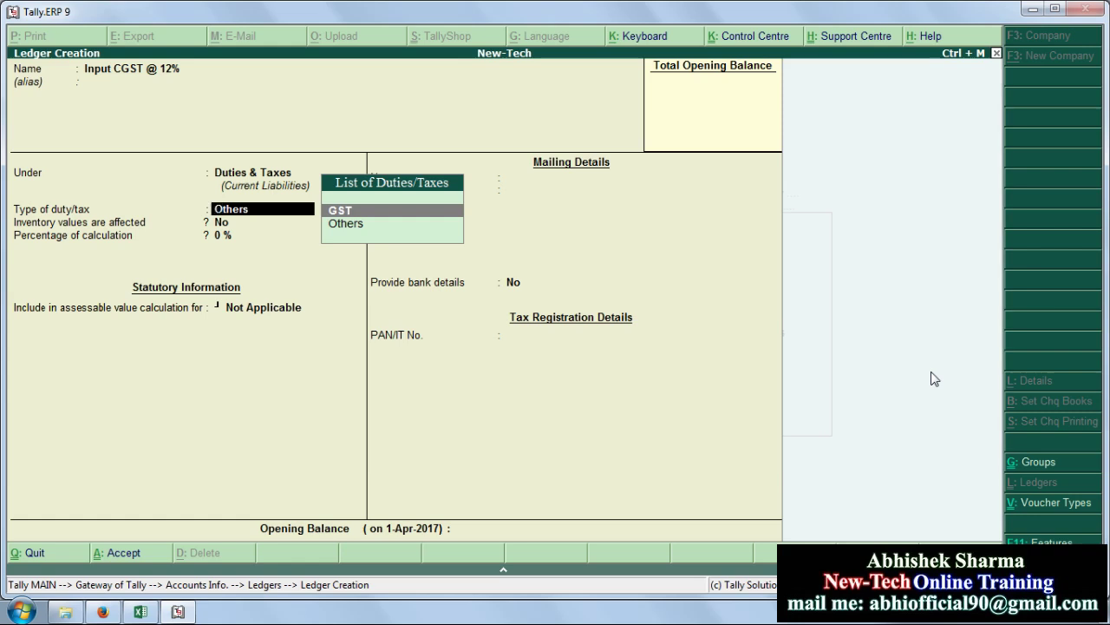
key("Return")
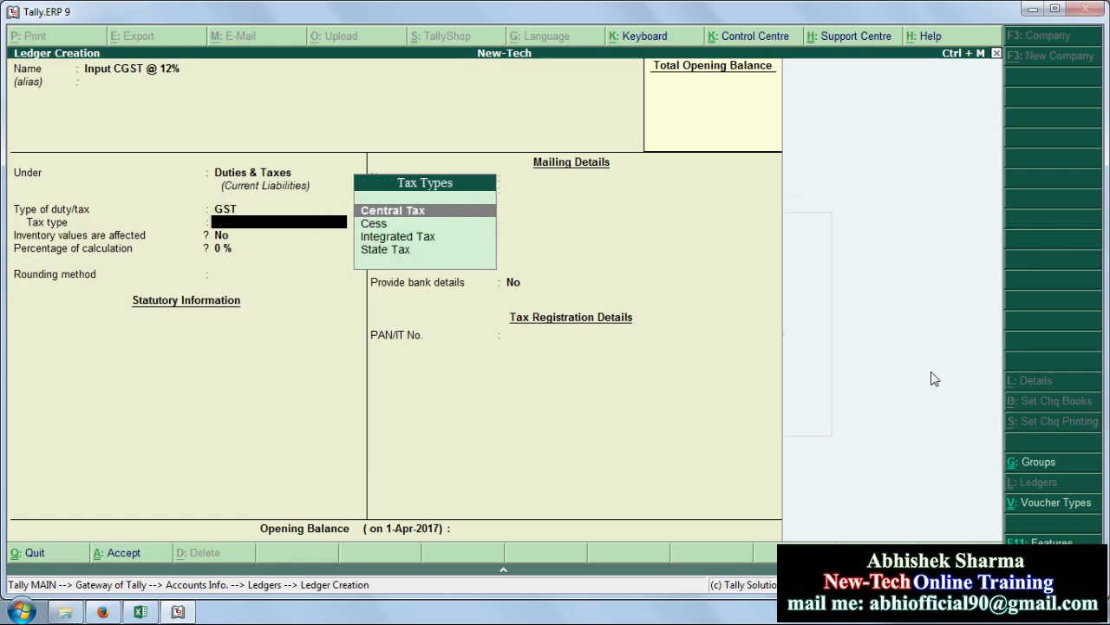
key("Down")
key("Down")
key("Up")
key("Up")
key("Return")
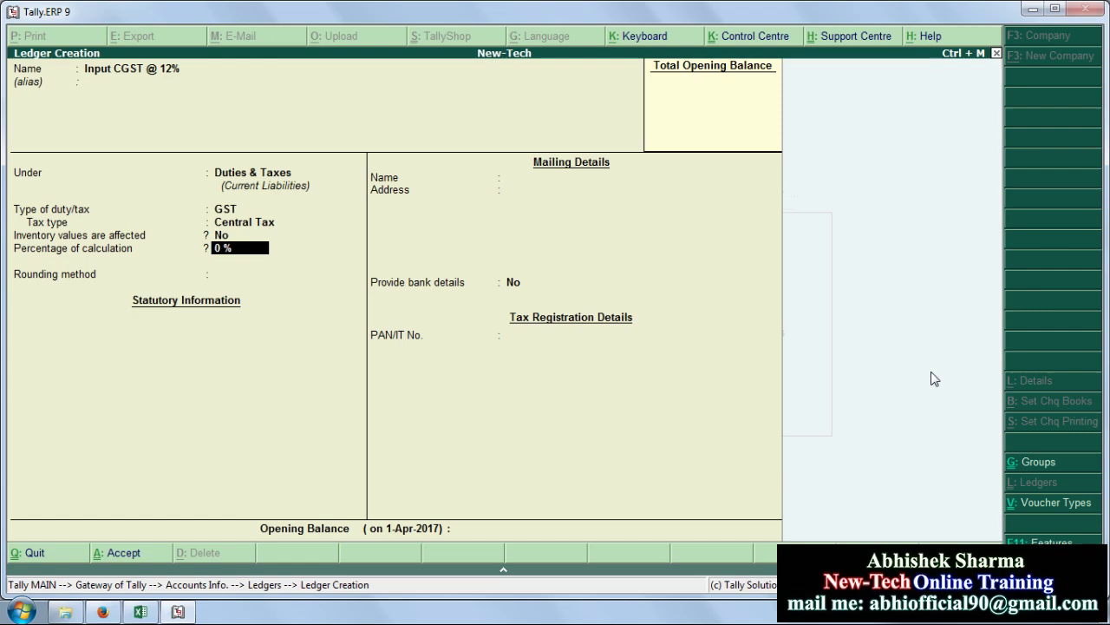
Keep the calculation percentage at 0%, set the rounding method to Not Applicable, and save the ledger without bank details
key("Return")
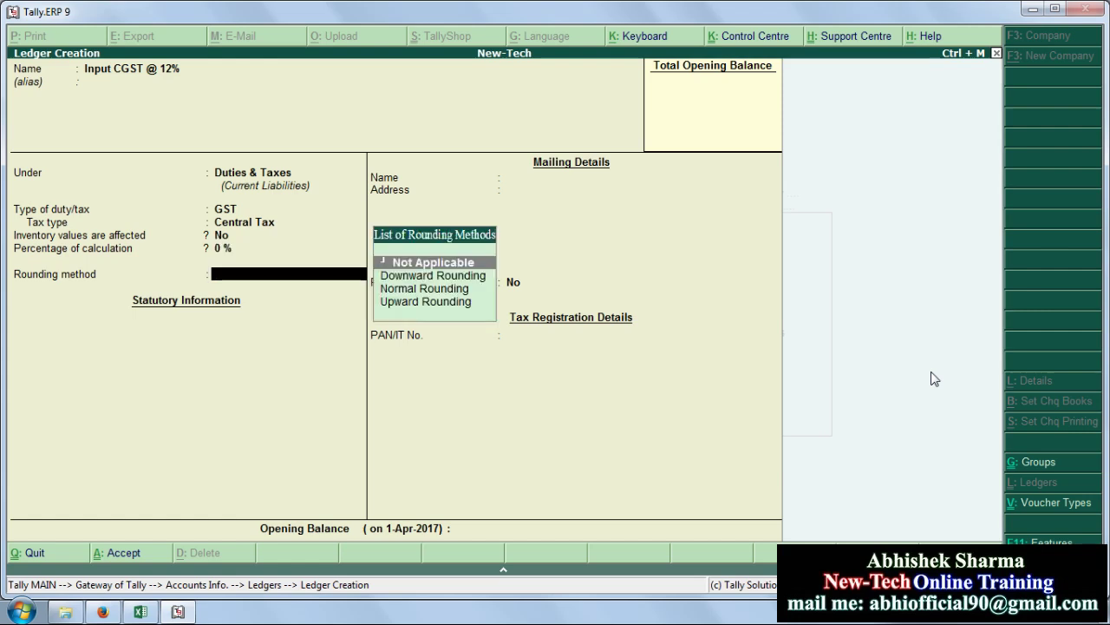
key("Return")
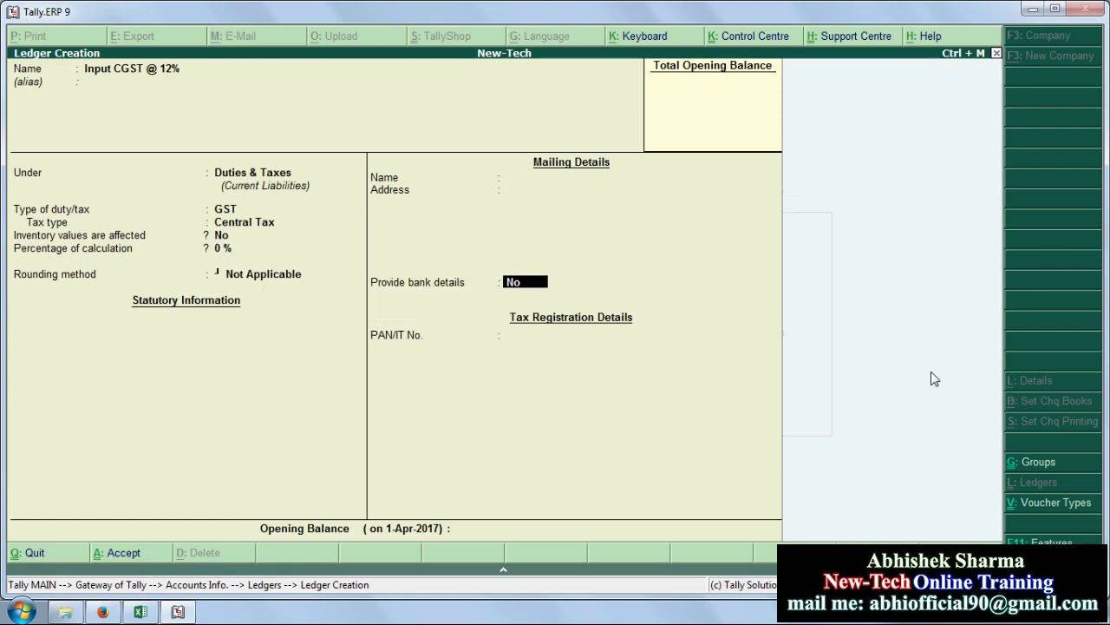
key("Return")
key("Return")
key("Return")
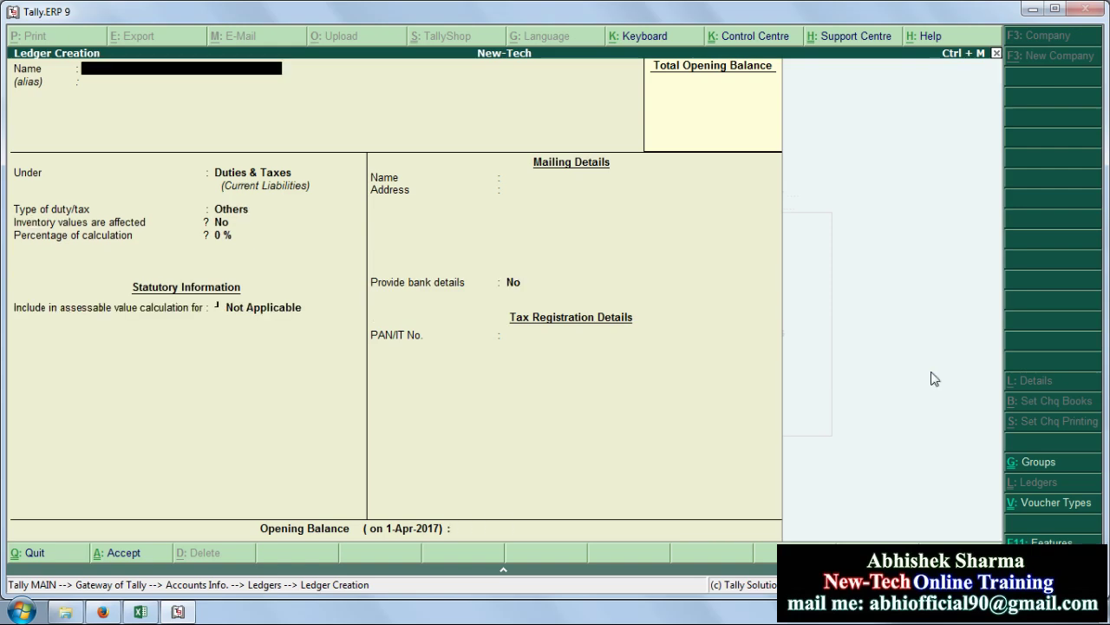
Name the new ledger Input SGST @ 12% and keep it under the Duties & Taxes group
type("Input S")
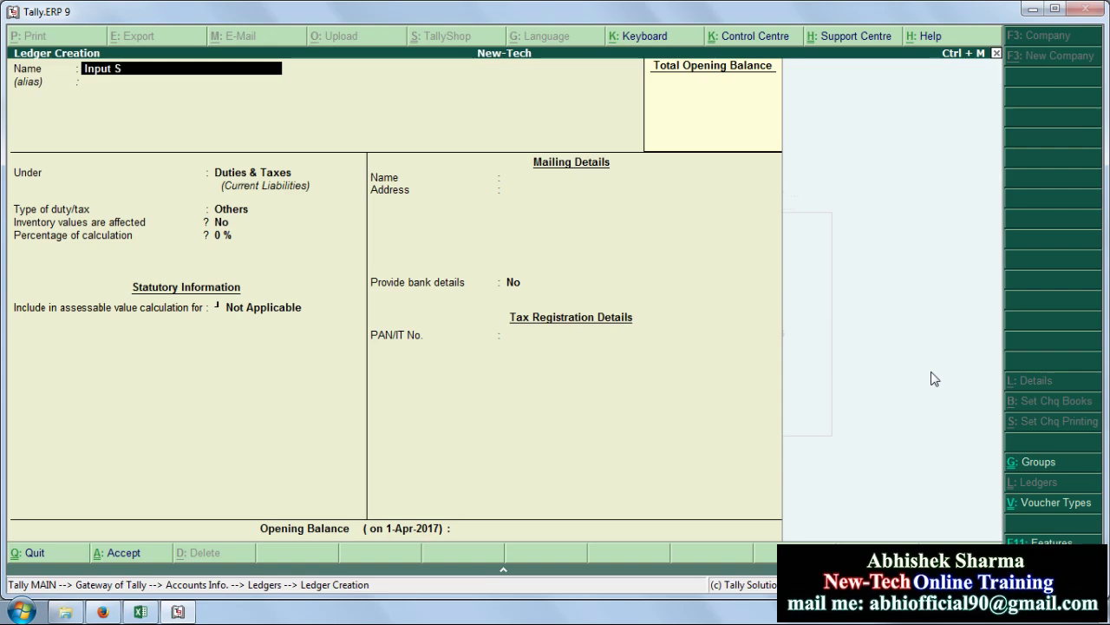
type("GST @ 12%")
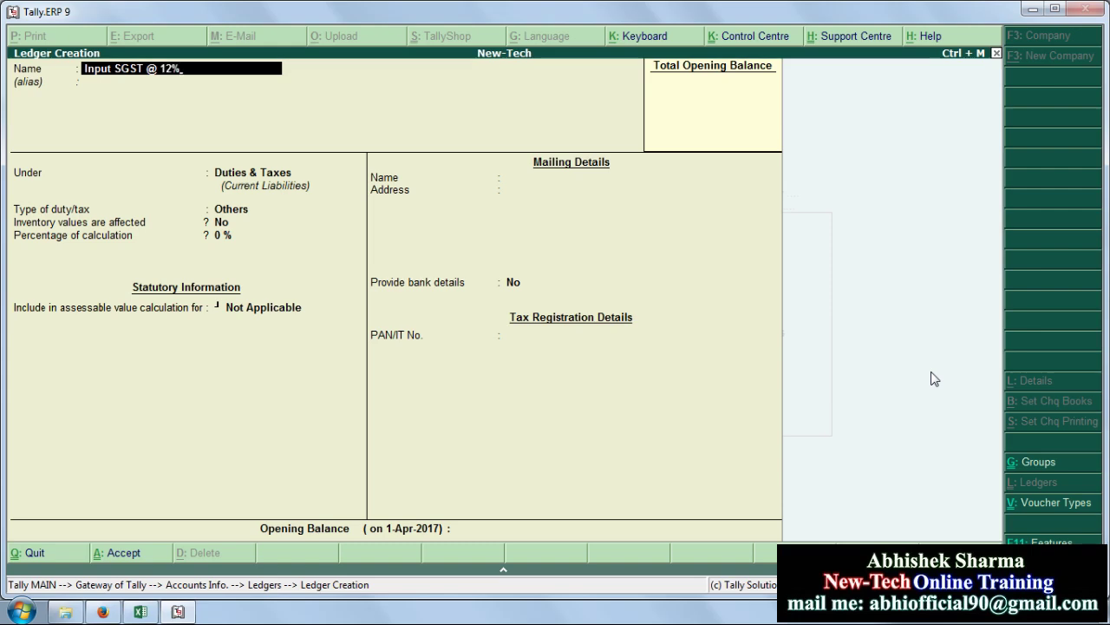
key("Return")
key("Return")
key("Return")
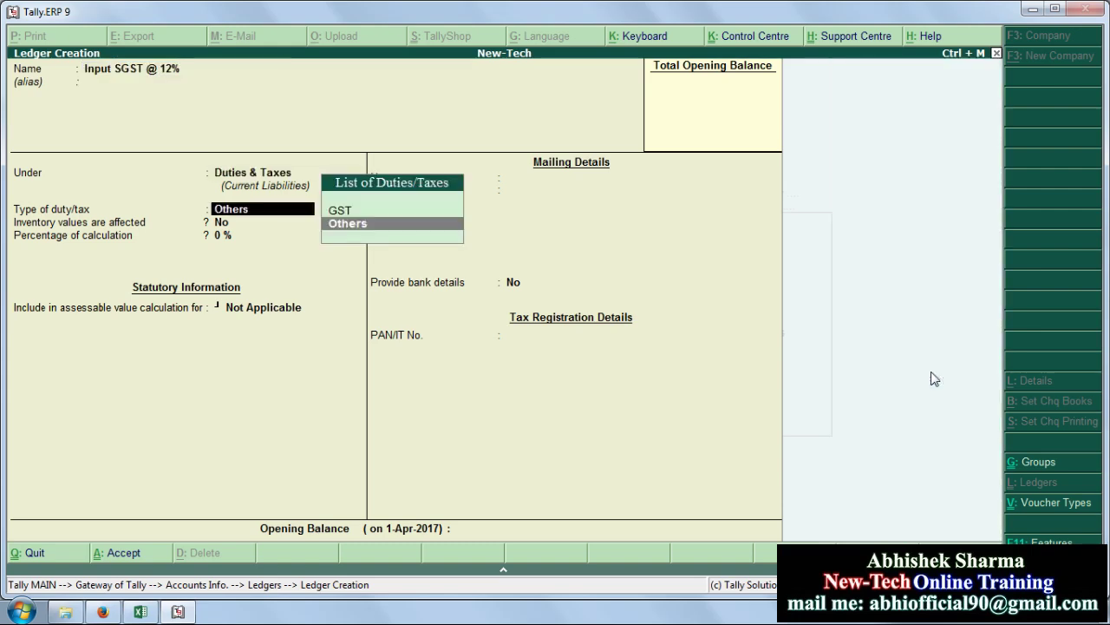
Set the Input SGST @ 12% ledger's type of duty/tax to GST and its tax type to State Tax
key("Up")
key("Return")
key("Down")
key("Down")
key("Down")
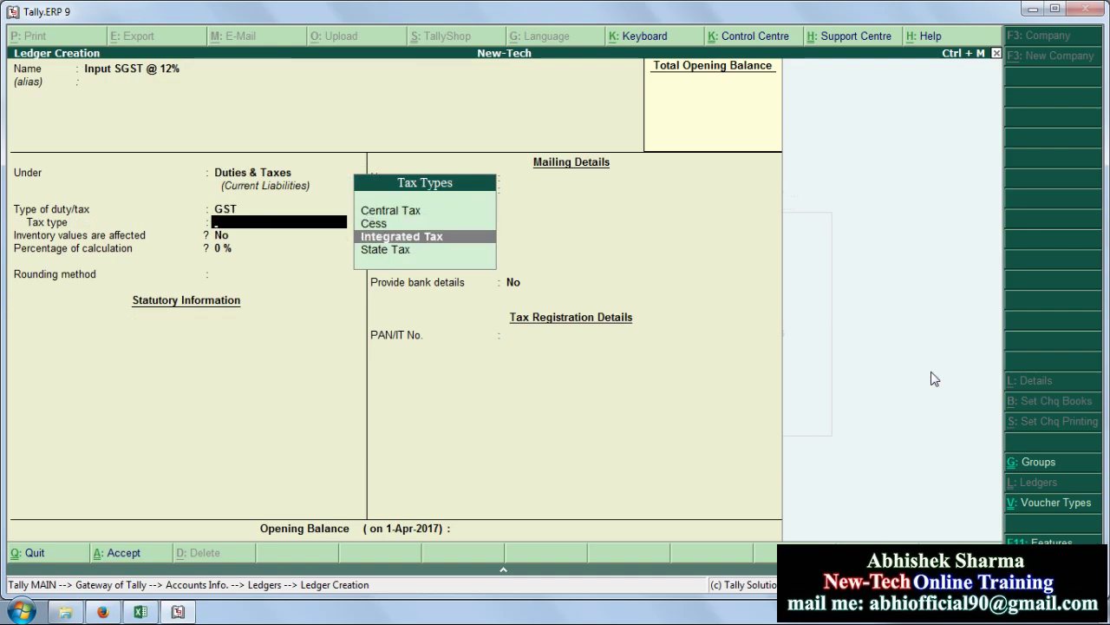
key("Return")
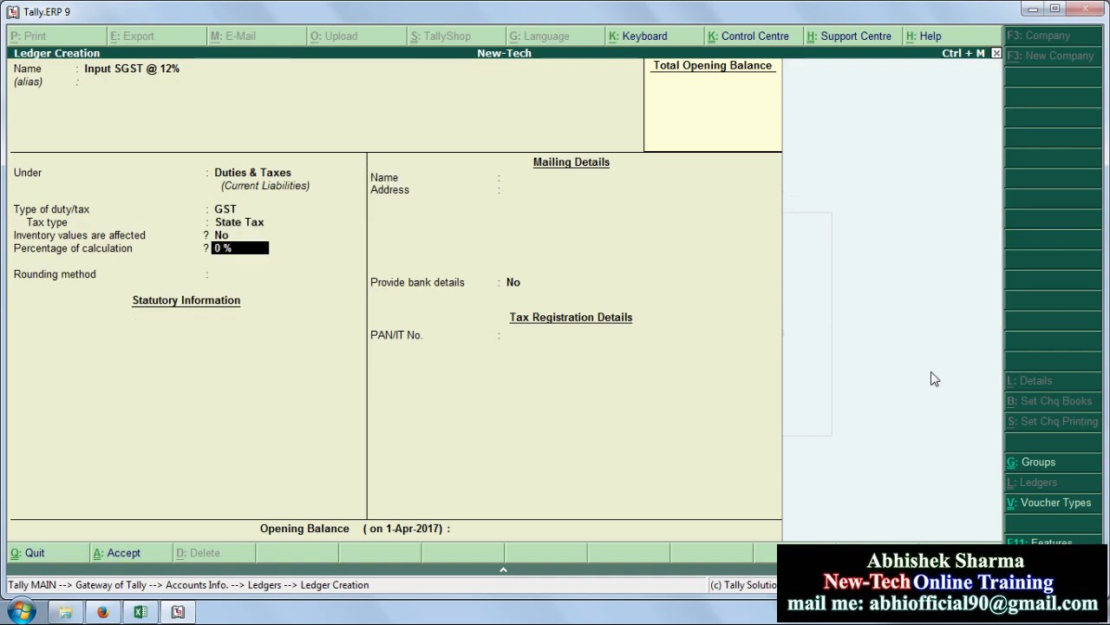
Keep the State Tax ledger's calculation at 0%, rounding Not Applicable and bank details No, and save it
key("Return")
key("Return")
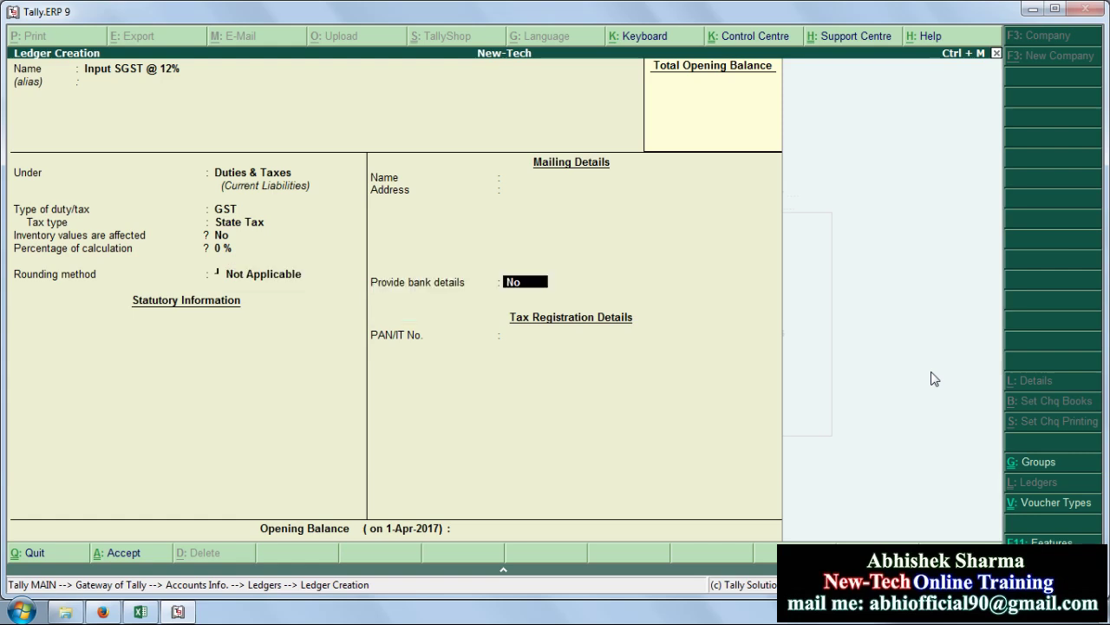
key("Return")
key("Return")
key("Return")
Create a ledger named Purchase A/c under the Purchase Accounts group
type("Pu")
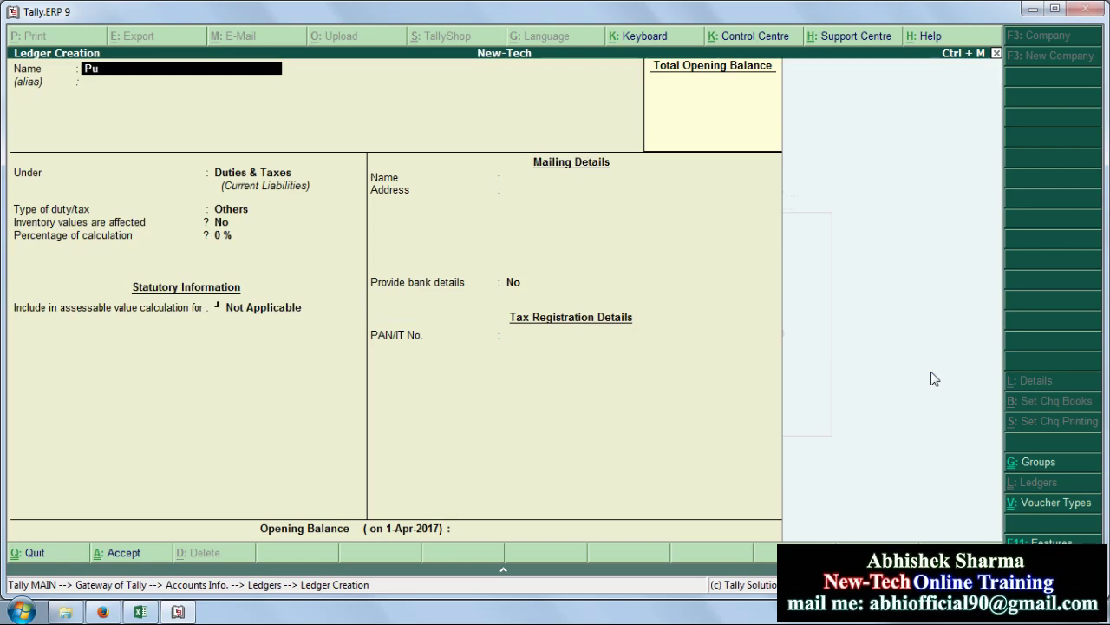
type("rchase A/c")
key("Return")
key("Return")
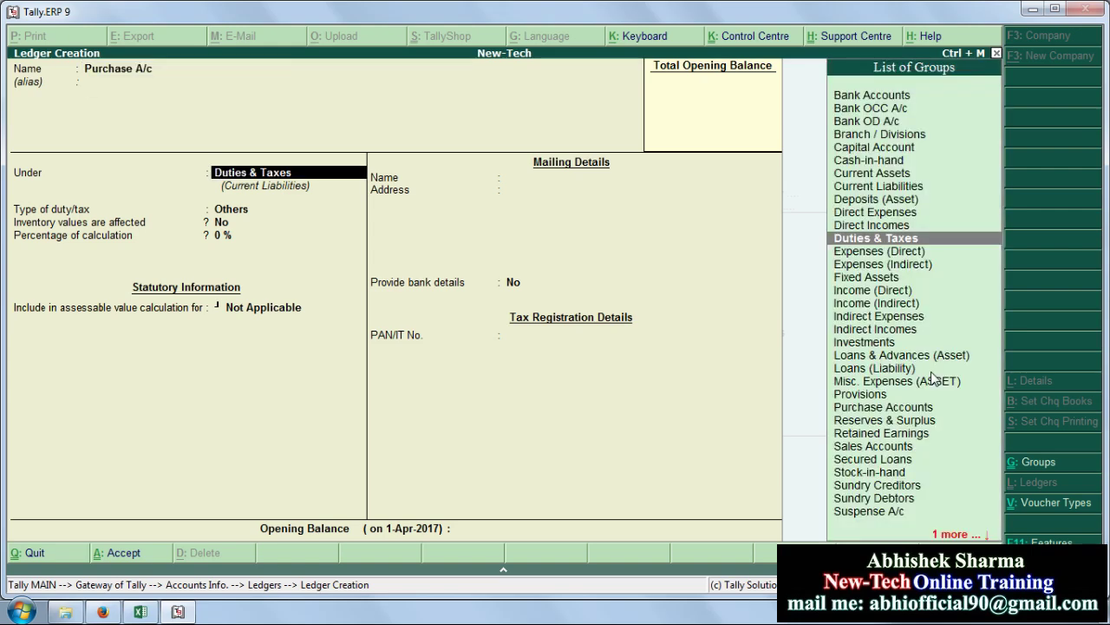
key("Down")
type("pur")
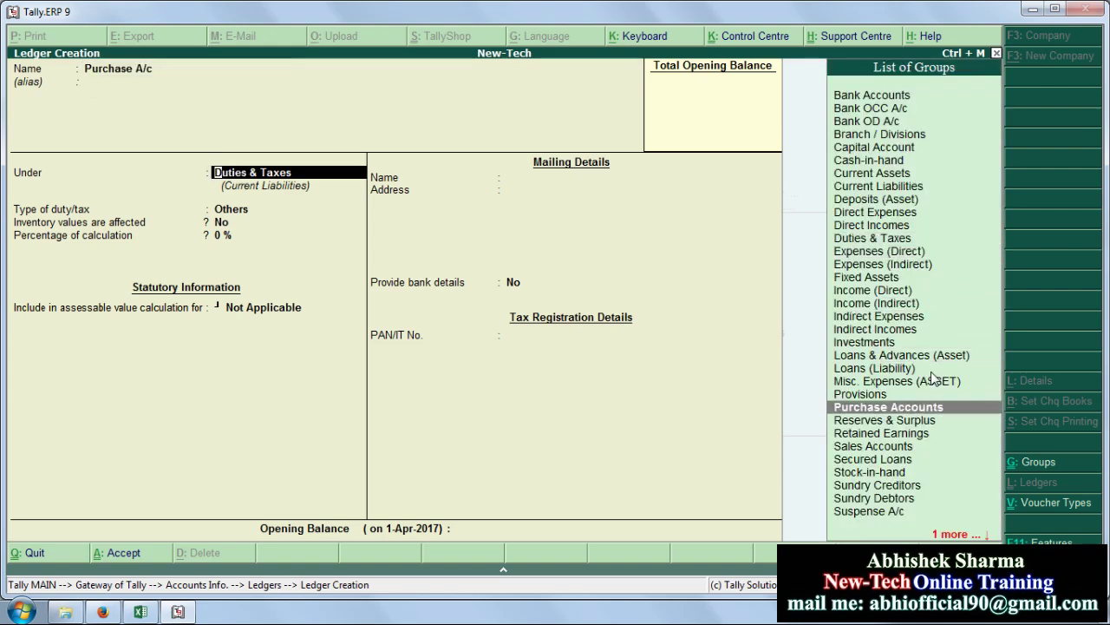
key("Return")
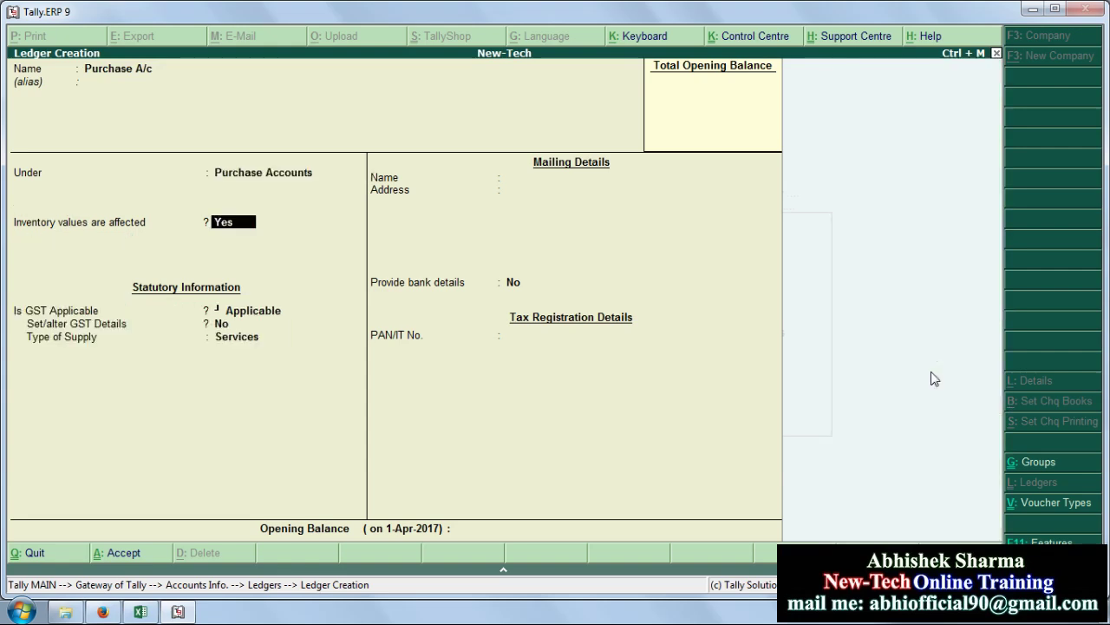
Keep inventory values affected and GST applicable for Purchase A/c, and open its GST details with the classification left Undefined
key("Return")
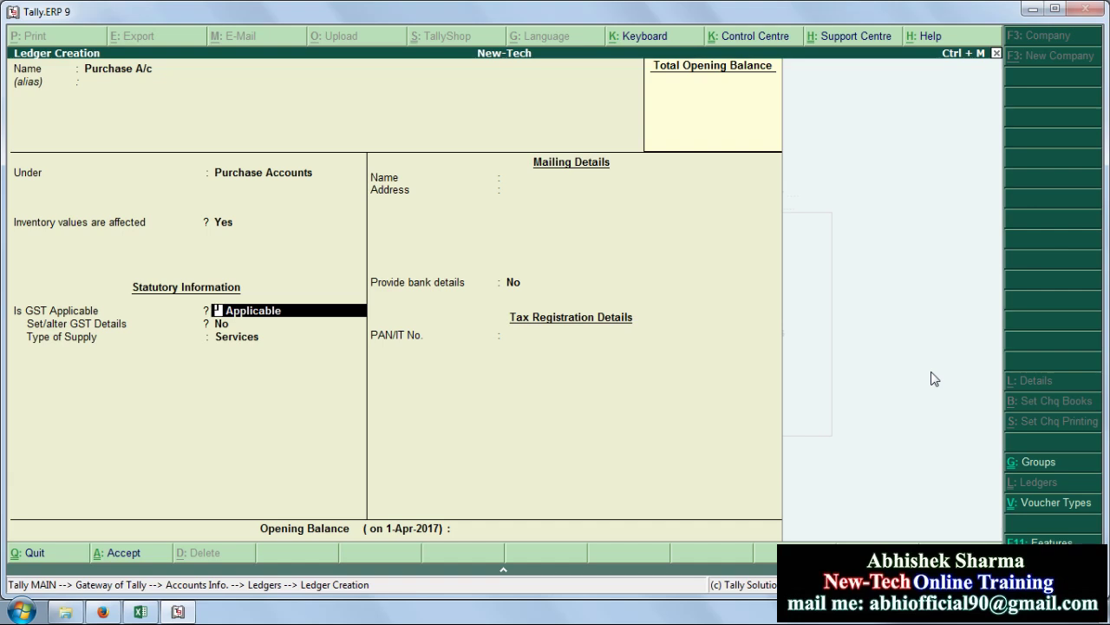
key("y")
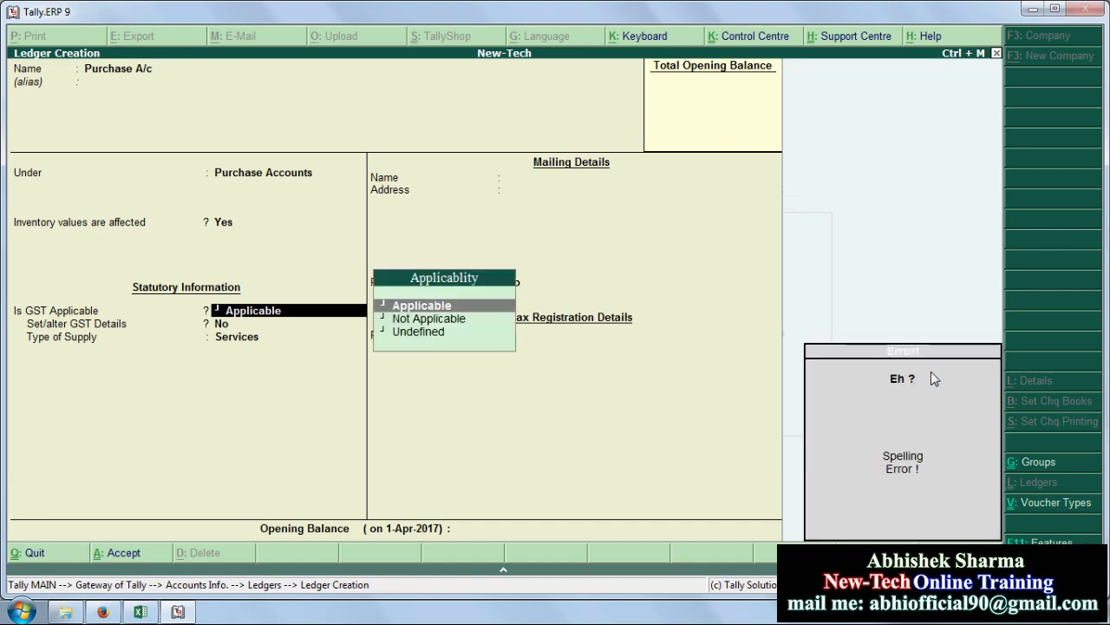
key("Down")
key("Up")
key("Return")
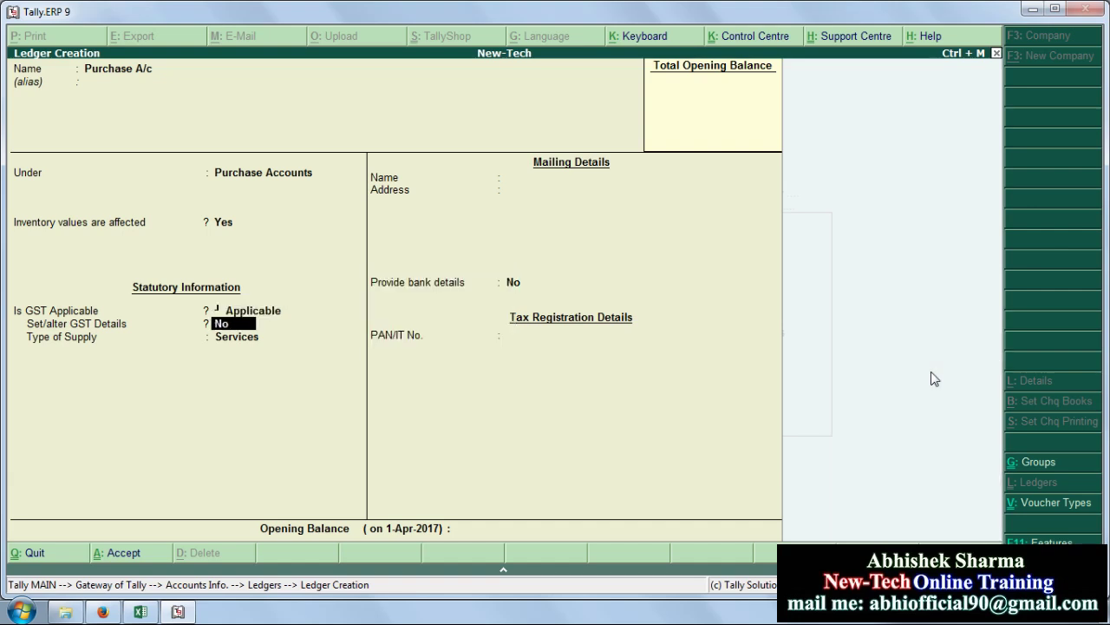
type("y")
key("Return")
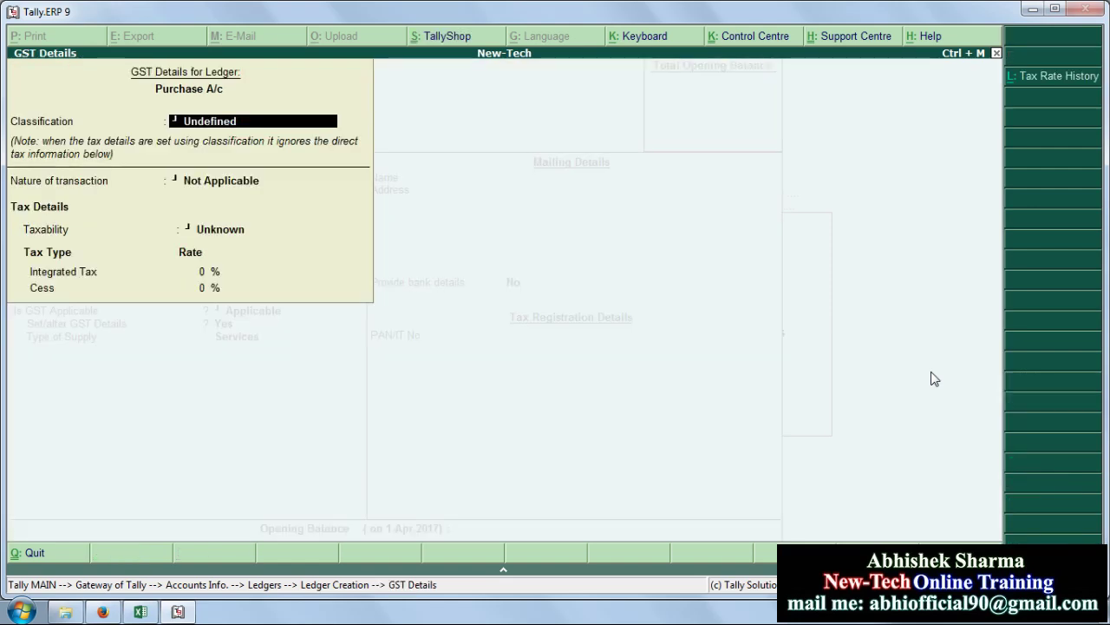
key("Return")
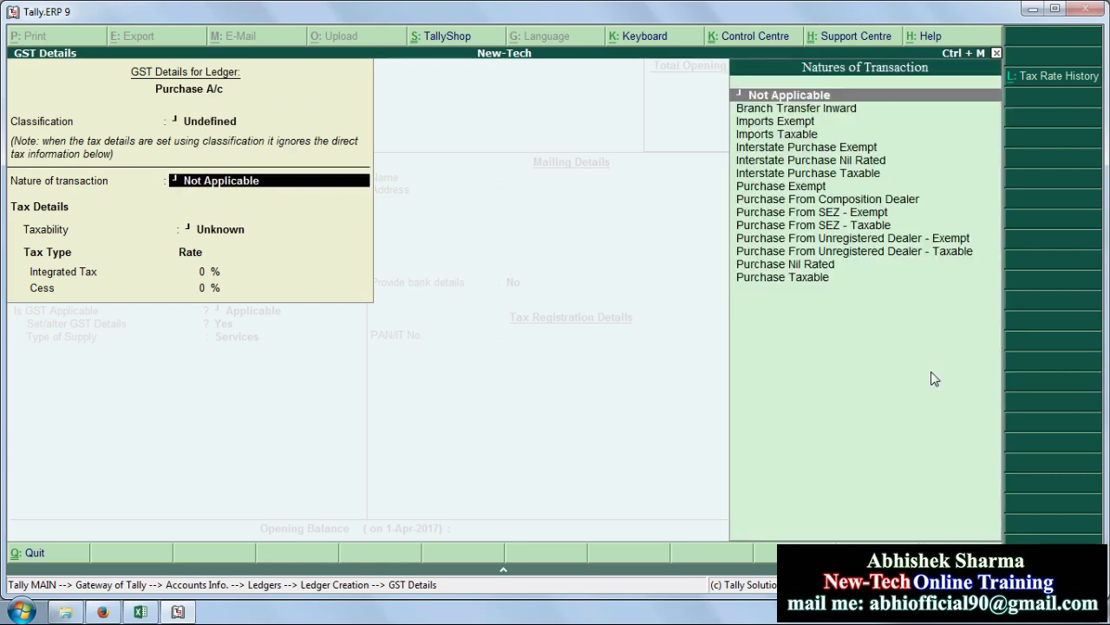
Examine the natures of transaction offered for the Purchase A/c ledger
key("Down")
key("Down")
key("Down")
key("Down")
key("Down")
key("Down")
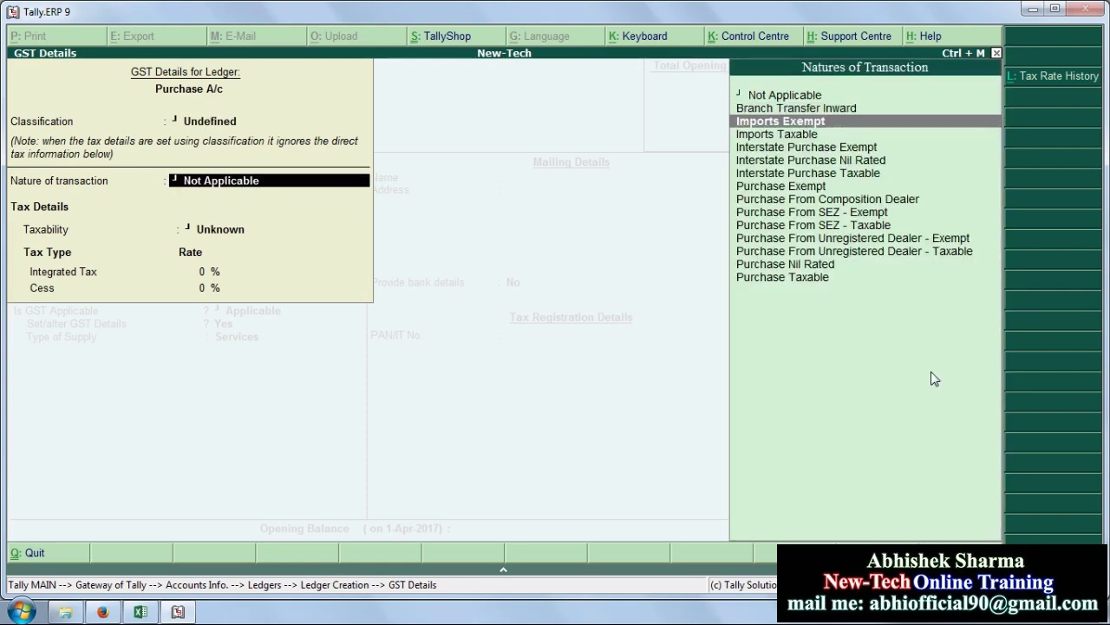
key("Up")
key("Up")
key("Up")
key("Up")
key("Up")
key("Down")
key("Down")
key("Down")
key("Down")
key("Down")
key("Down")
key("Down")
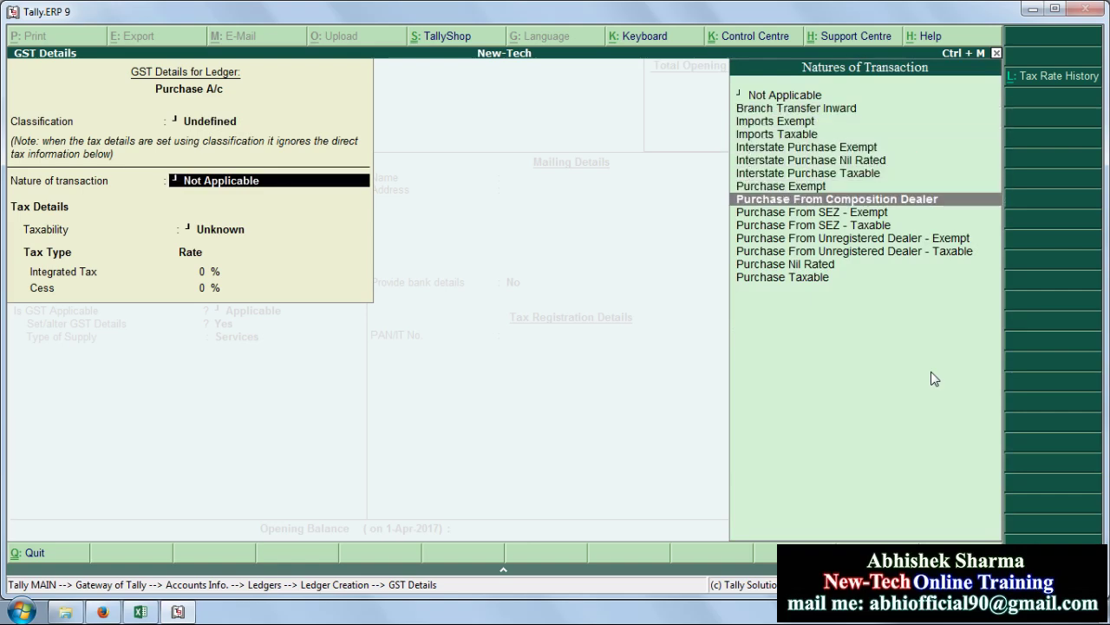
key("Down")
key("Down")
key("Down")
key("Up")
key("Up")
key("Up")
key("Up")
key("Up")
key("Up")
key("Up")
key("Up")
key("Up")
key("Up")
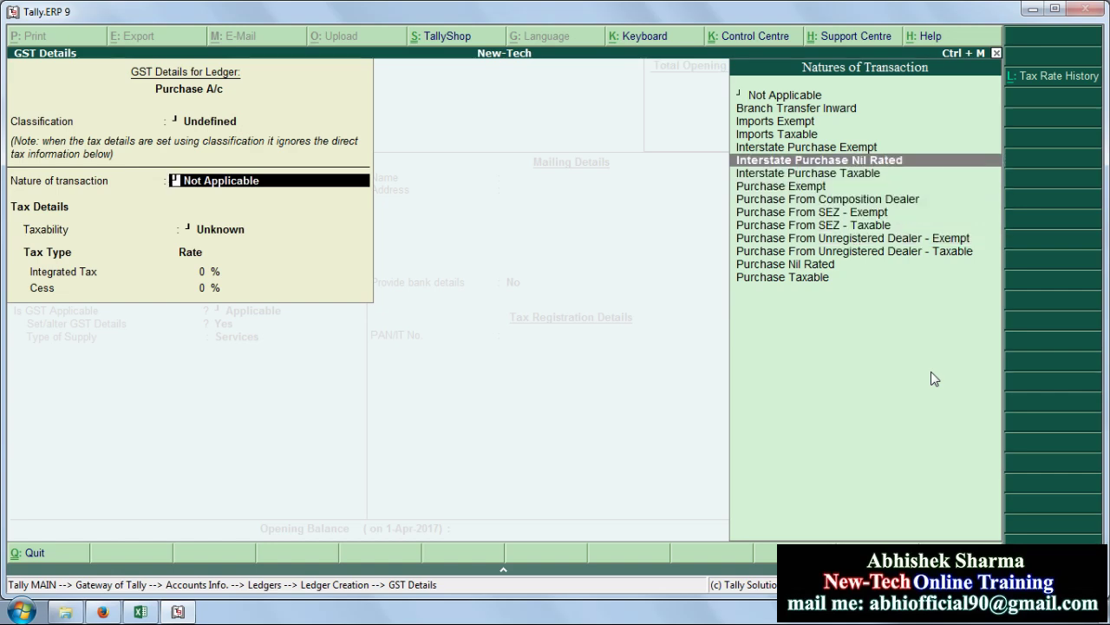
Set the nature of transaction in the Purchase A/c GST details to Purchase Taxable
key("Down")
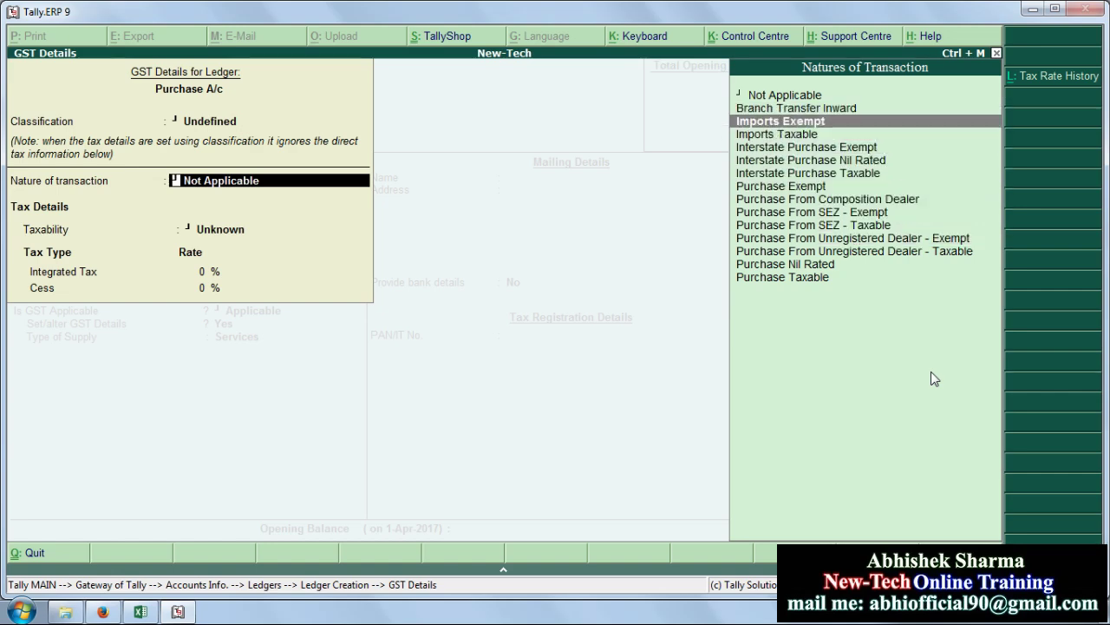
key("Down")
key("Down")
key("Down")
key("Down")
key("Down")
key("Down")
key("Down")
key("Down")
key("Down")
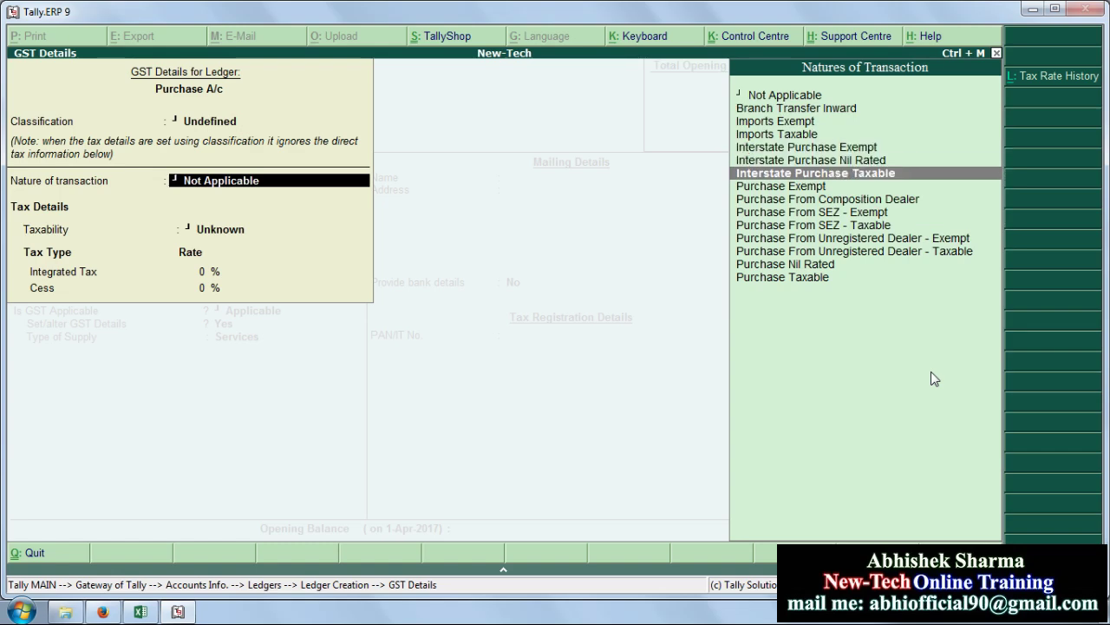
key("Down")
key("Down")
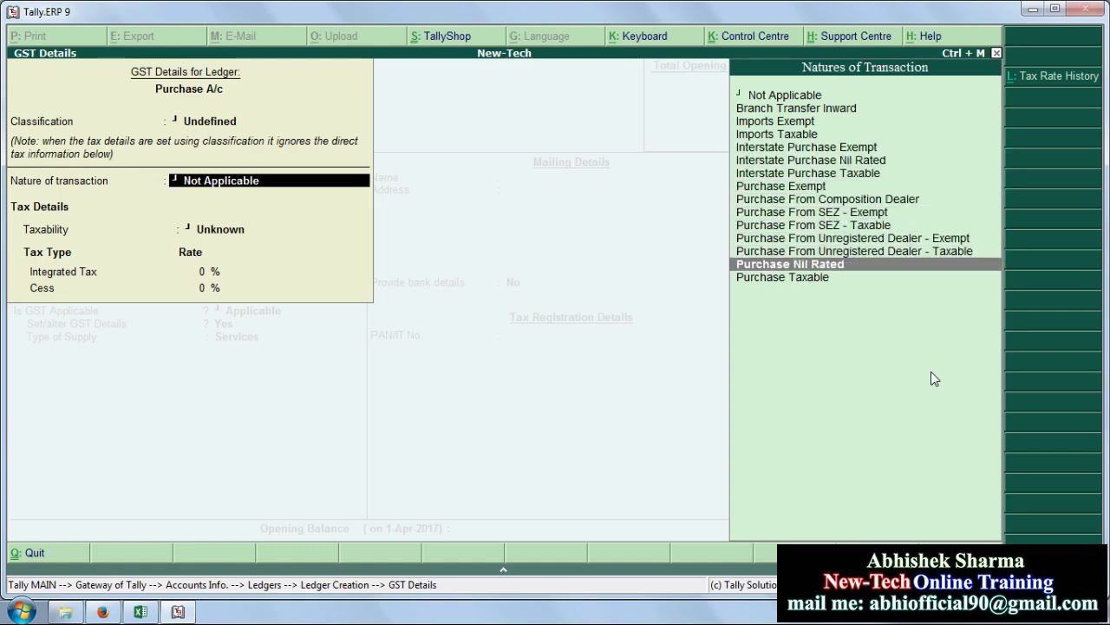
key("Down")
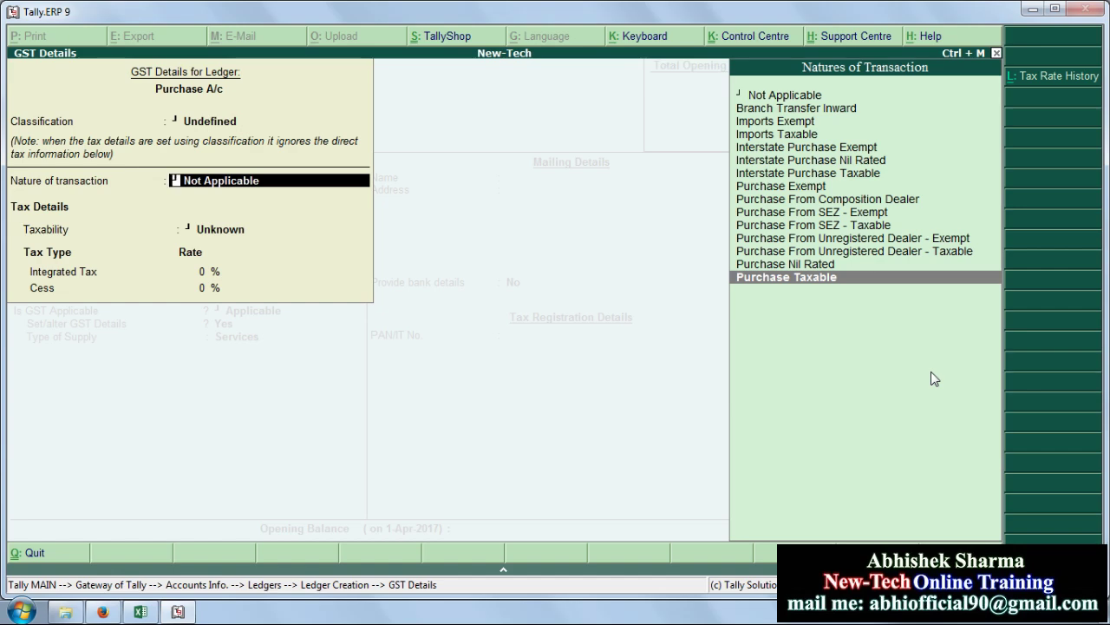
key("Return")
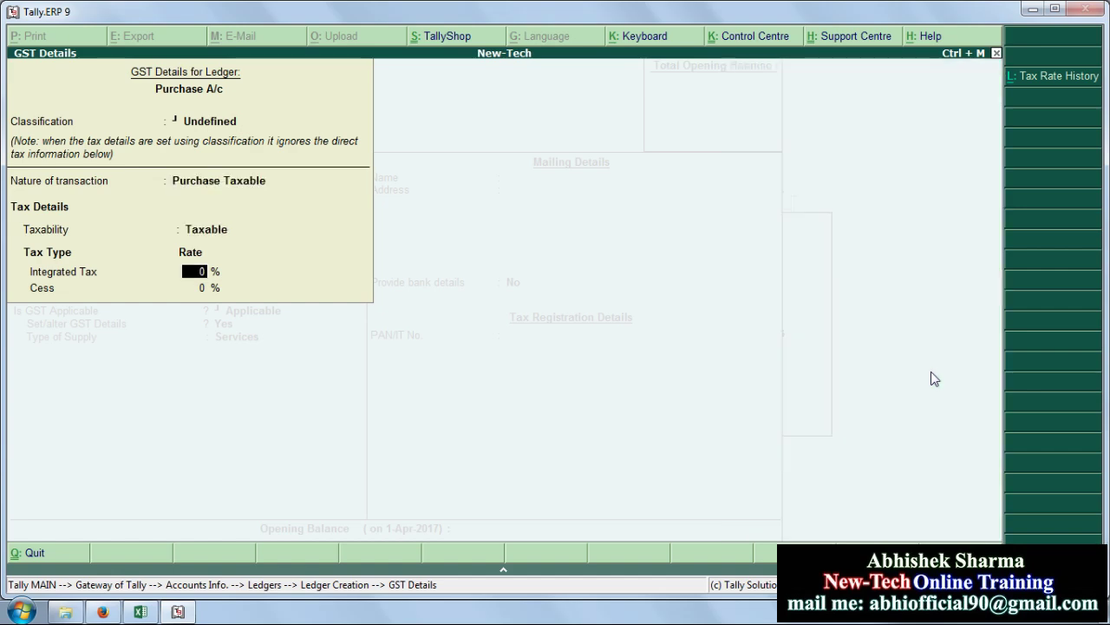
Set the integrated tax rate to 12%, leave cess at 0%, and complete the GST details
type("12")
key("Return")
key("Return")
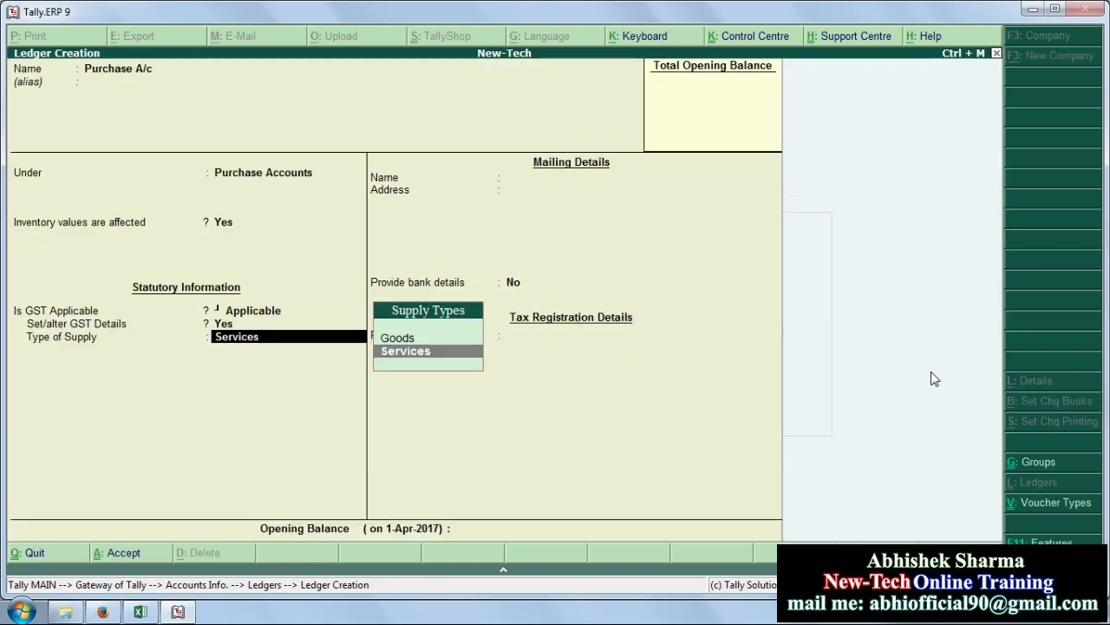
Set the type of supply for Purchase A/c to Goods and save the ledger without an opening balance
key("Up")
key("Down")
key("Up")
key("Down")
key("Up")
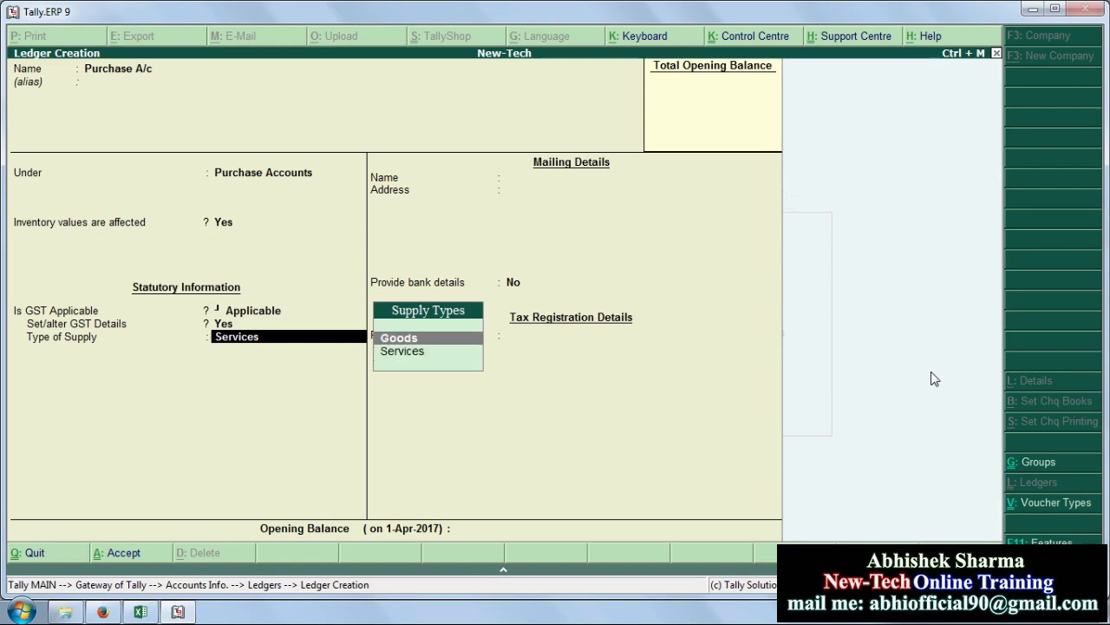
key("Return")
key("Return")
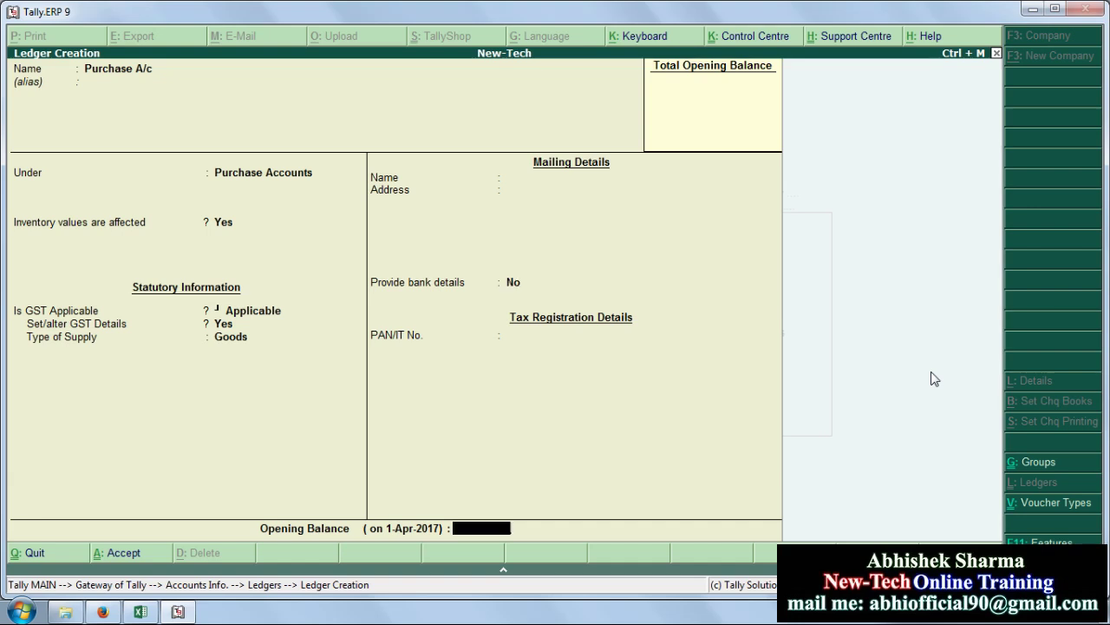
key("Return")
key("Return")
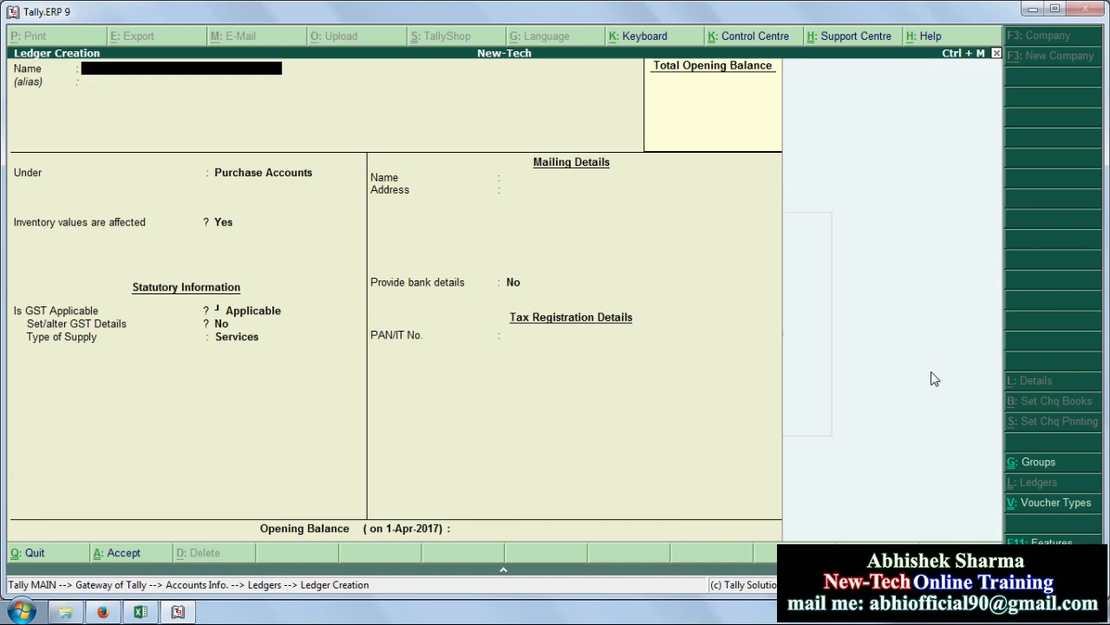
Create a ledger named Pankaj Pvt. Ltd. under the Sundry Creditors group
type("Pankaj Pvt. Ltd.")
key("Return")
key("Return")
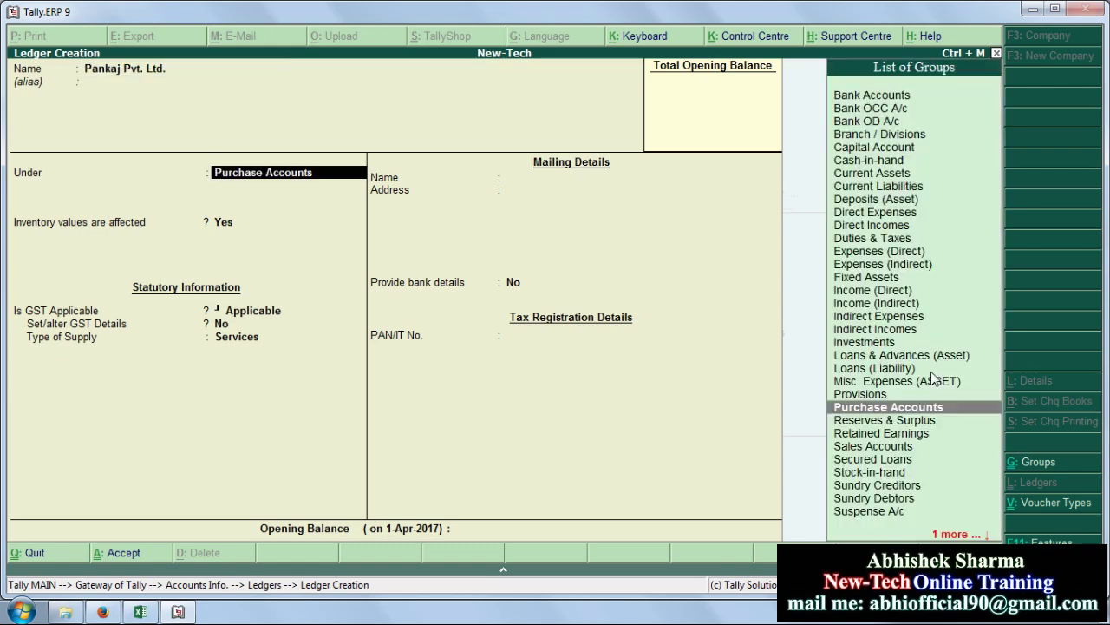
key("Down")
key("Down")
key("Down")
key("Down")
key("Down")
key("Down")
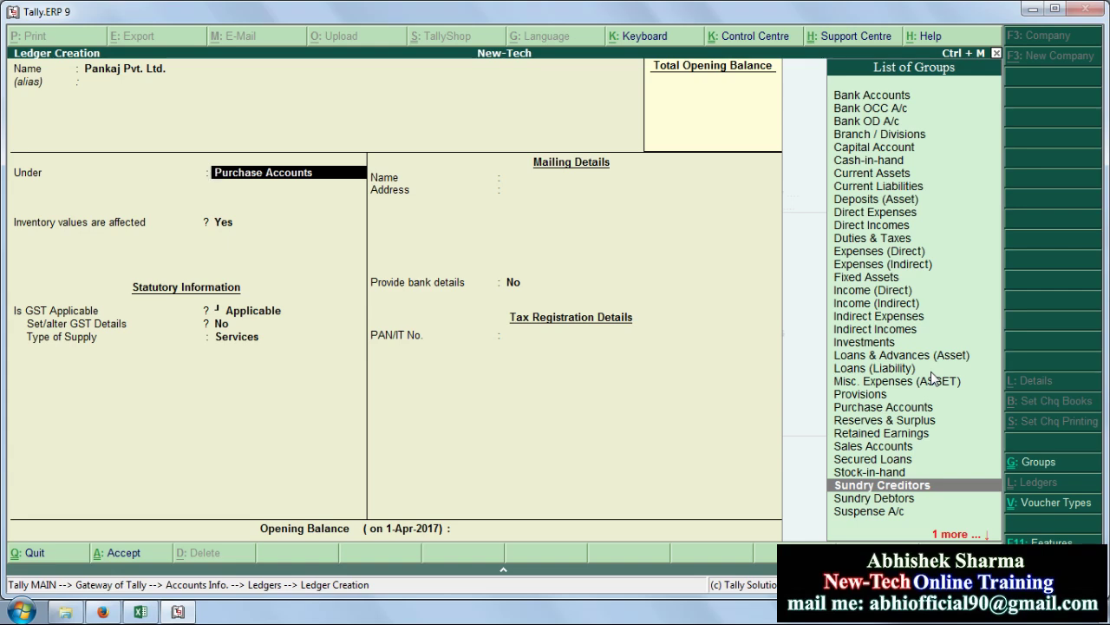
key("Return")
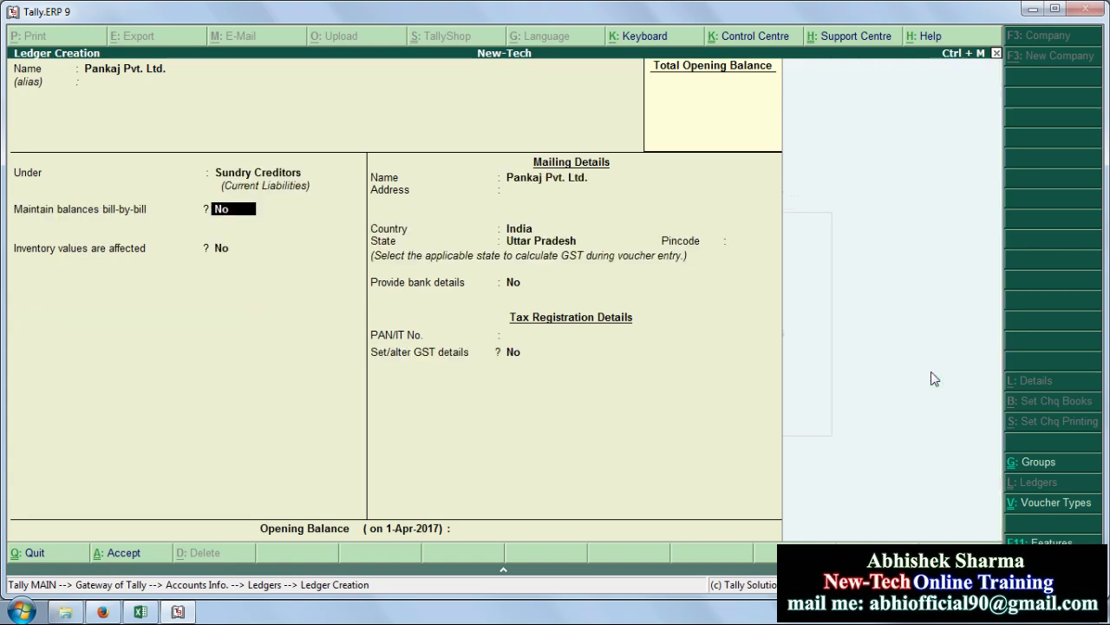
Save the Pankaj Pvt. Ltd. ledger with its default mailing and tax details, state Uttar Pradesh, and leave ledger creation
key("Return")
key("Return")
key("Return")
key("Return")
key("Return")
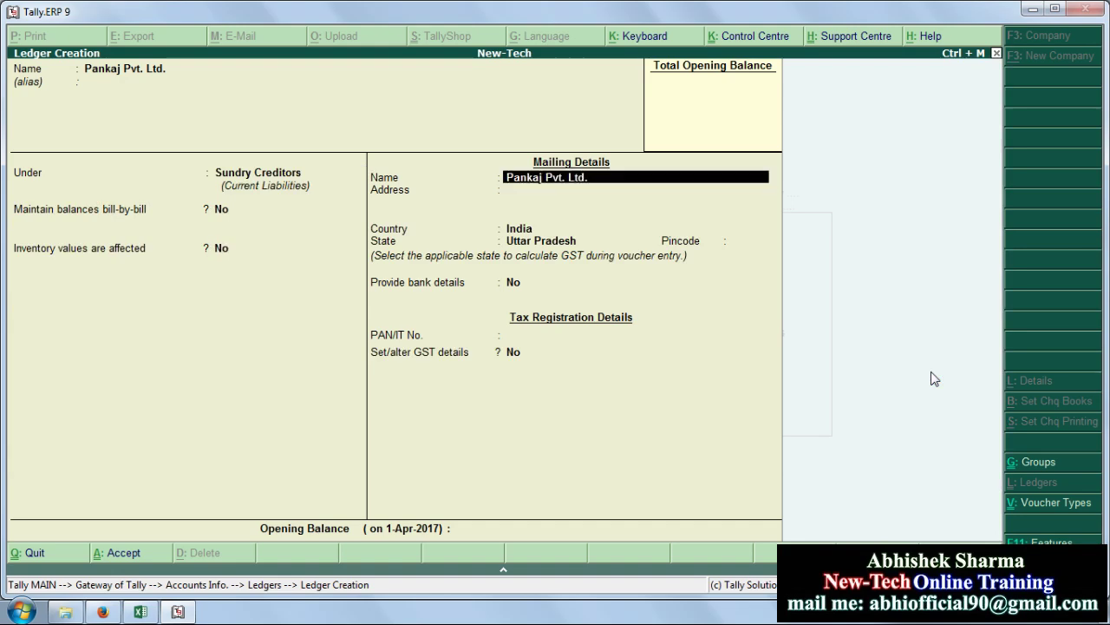
key("Return")
key("Return")
key("Return")
key("Return")
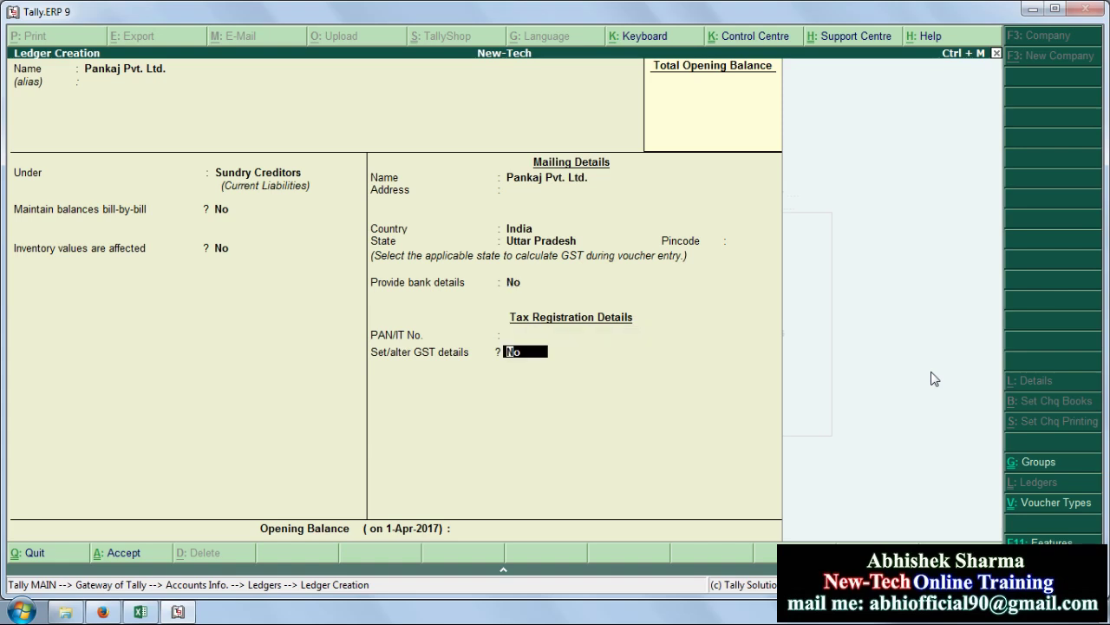
key("Return")
key("Return")
key("Return")
key("Escape")
Go through the list of existing single ledgers to check which ones have been created
key("Return")
key("Down")
key("Return")
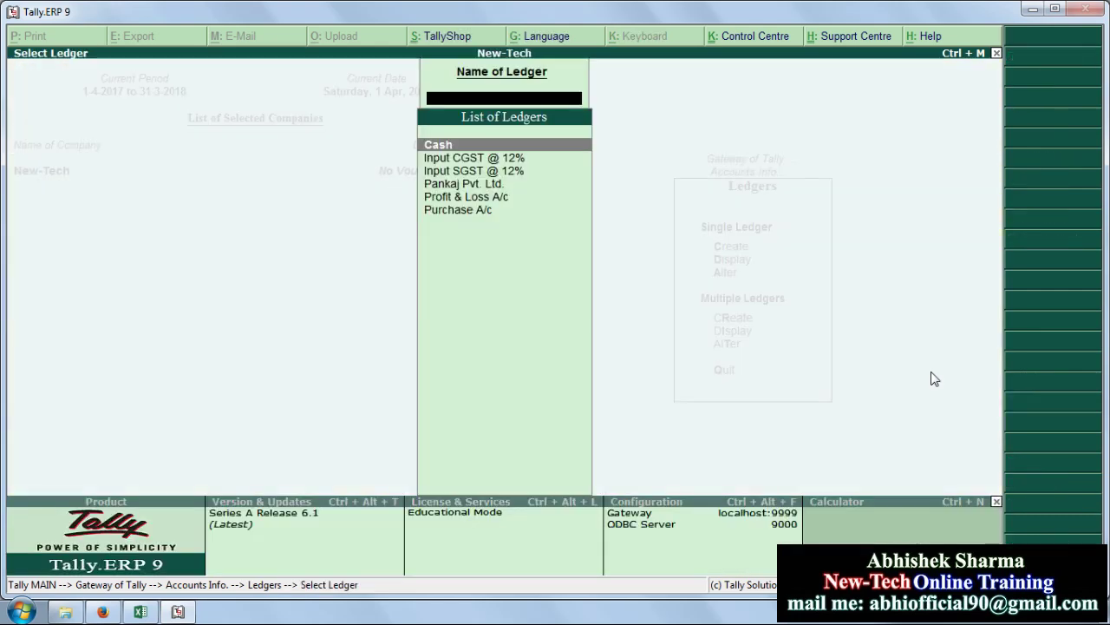
key("Down")
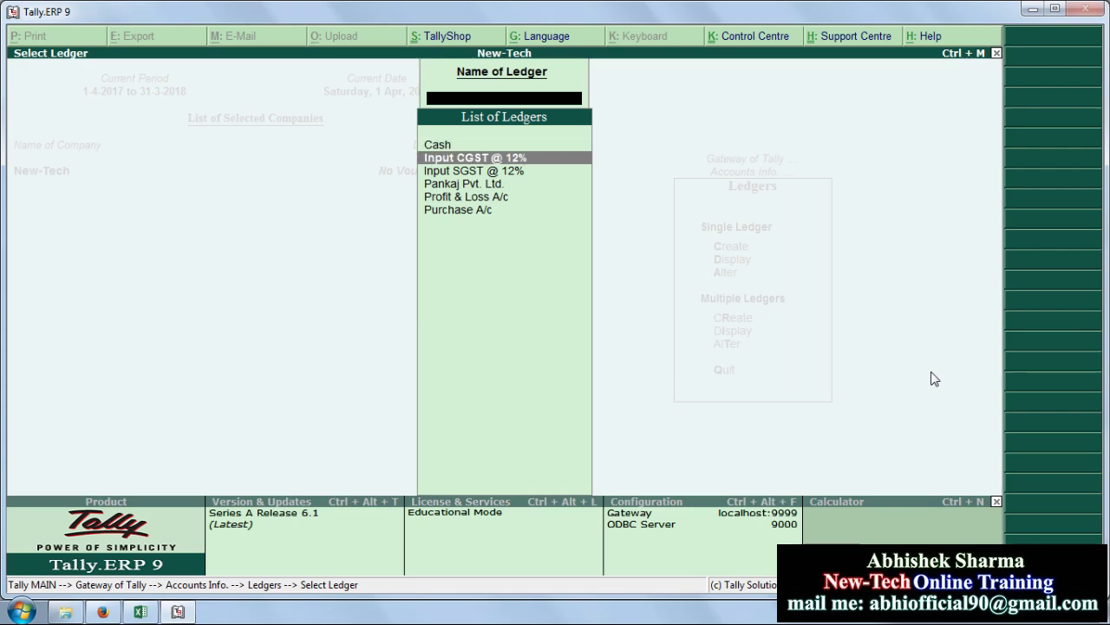
key("Down")
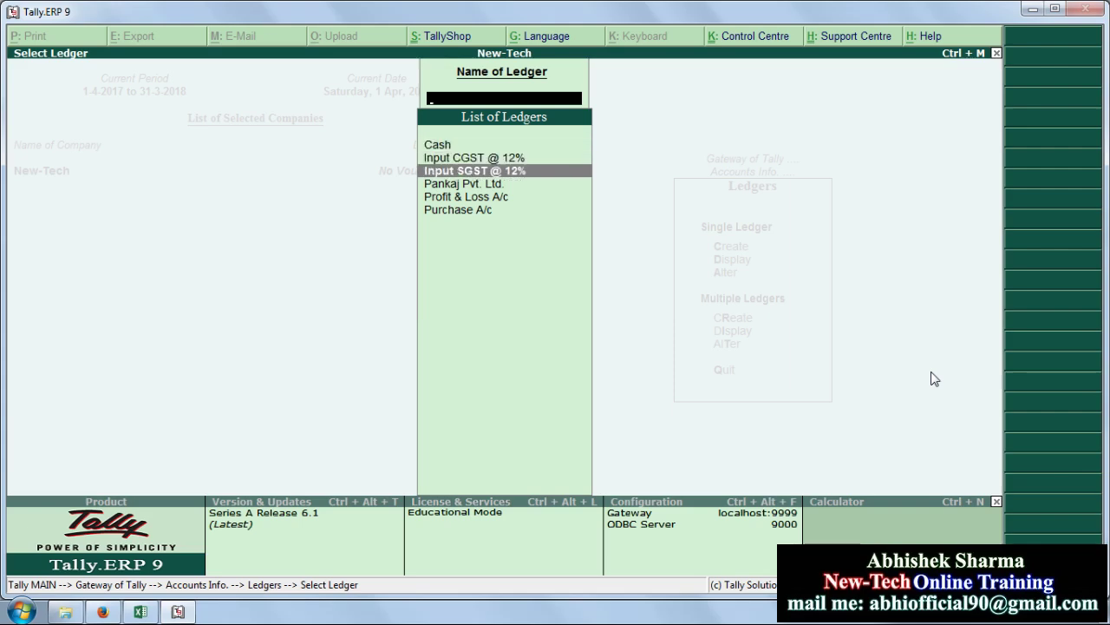
key("Down")
key("Down")
key("Down")
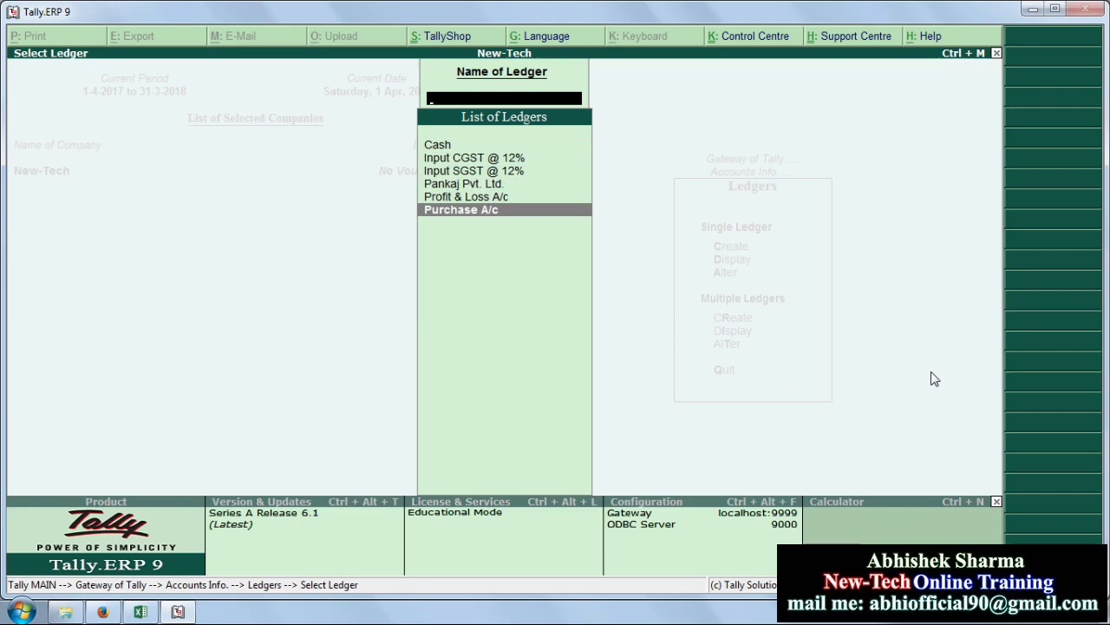
key("Escape")
Open the Purchase A/c ledger for alteration, review its group and GST settings, and leave it without changes
key("Down")
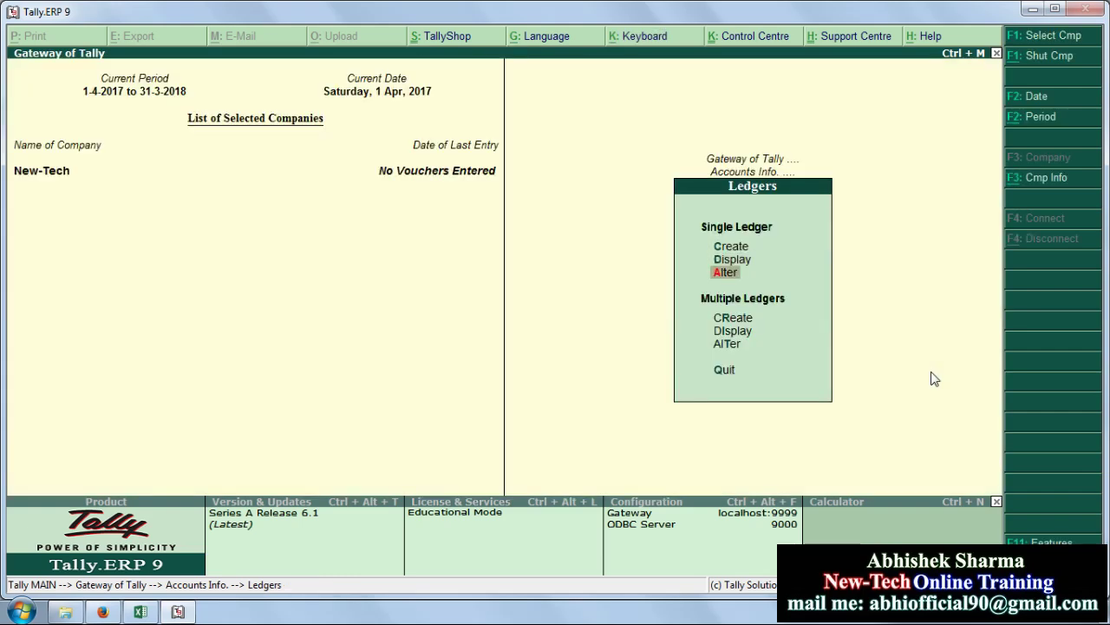
key("Return")
key("Down")
key("Down")
key("Down")
key("Down")
key("Down")
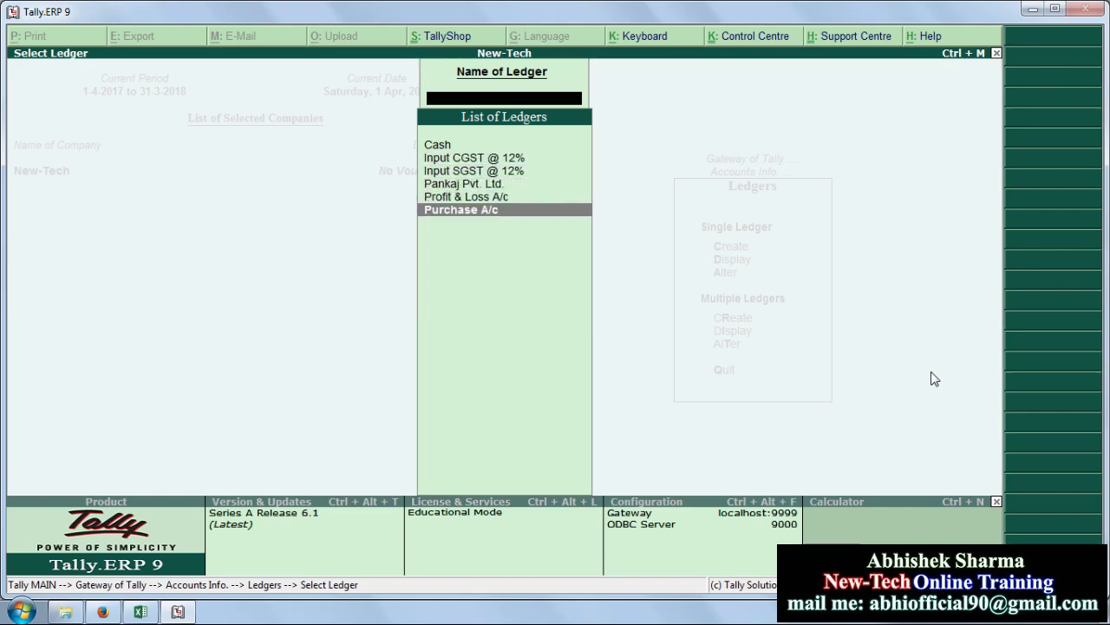
key("Return")
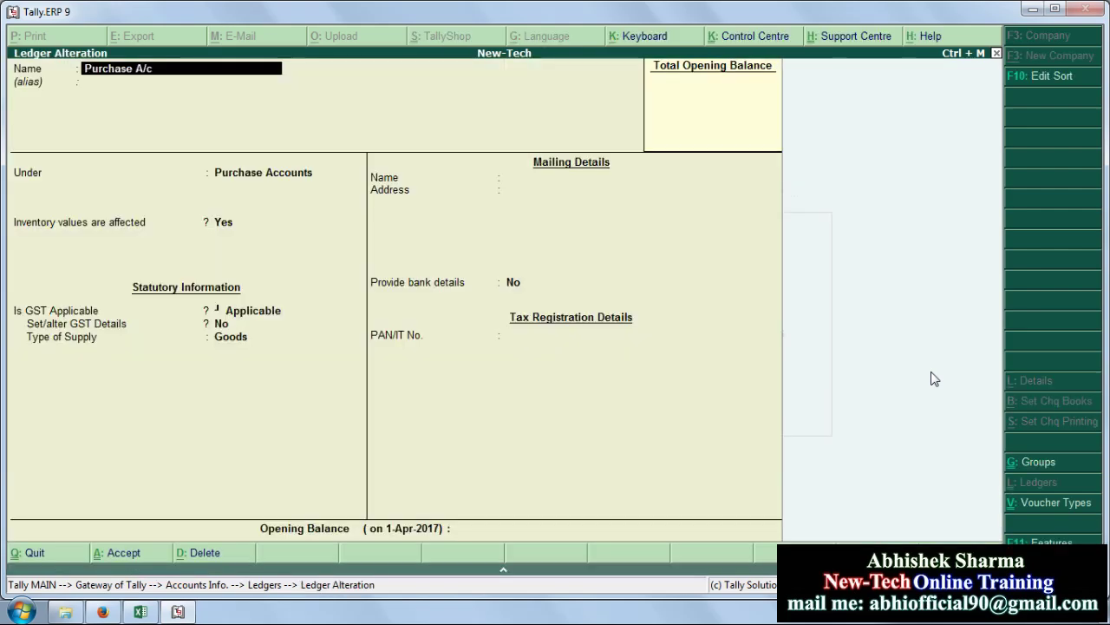
key("Escape")
key("y")
key("Escape")
key("Escape")
key("Escape")
Create a single stock group named Bpl under Primary, with item quantities not added
key("Down")
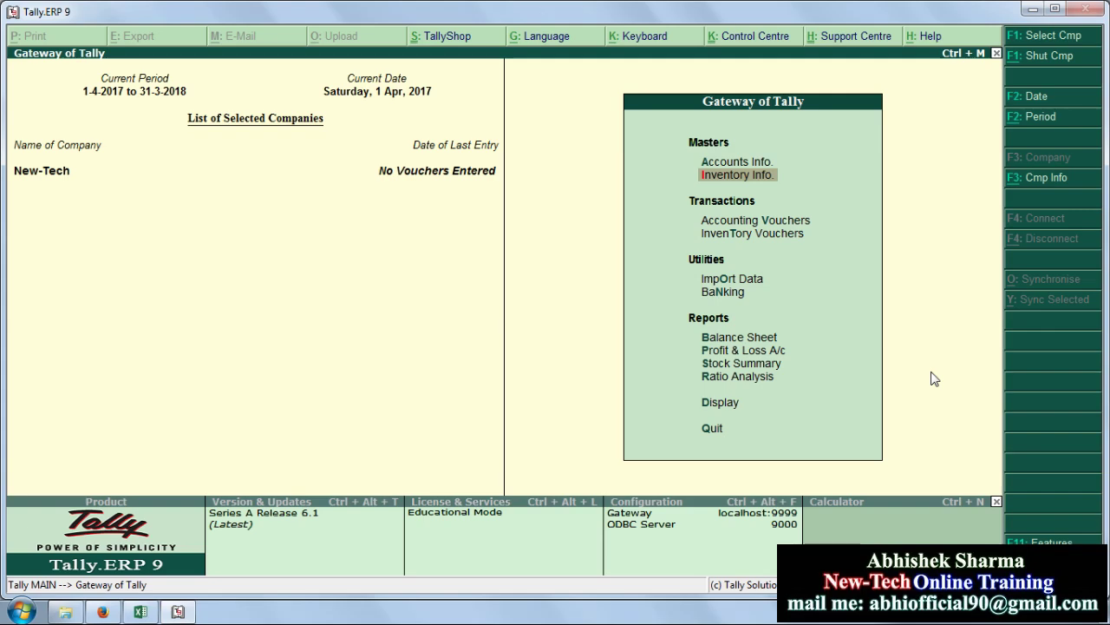
key("Return")
key("Return")
key("Return")
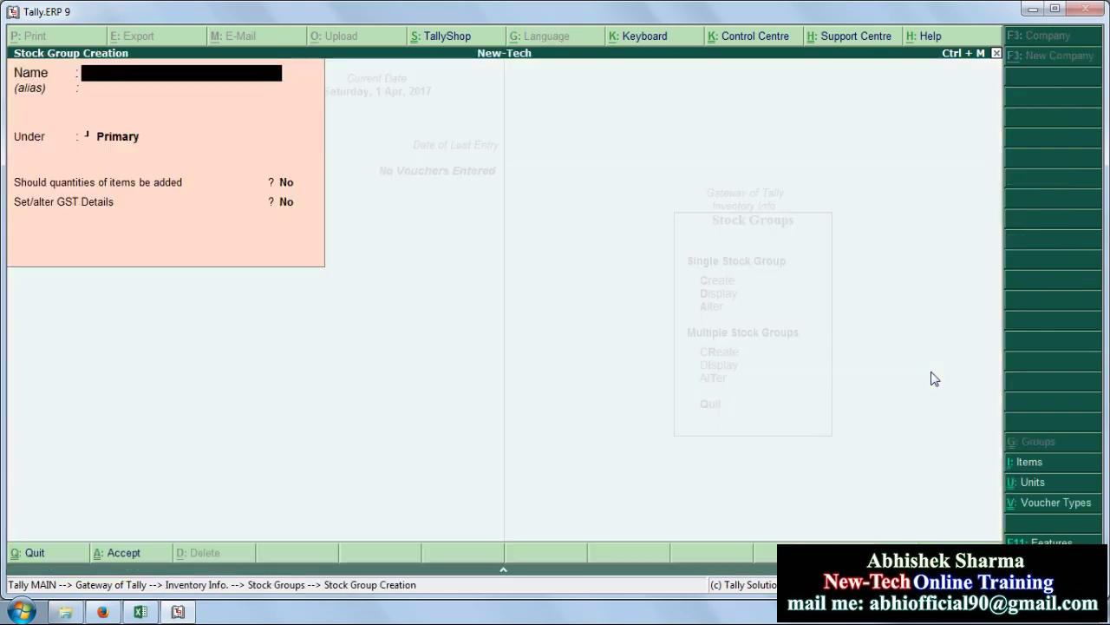
type("Bpl")
key("Return")
key("Return")
key("Return")
key("Return")
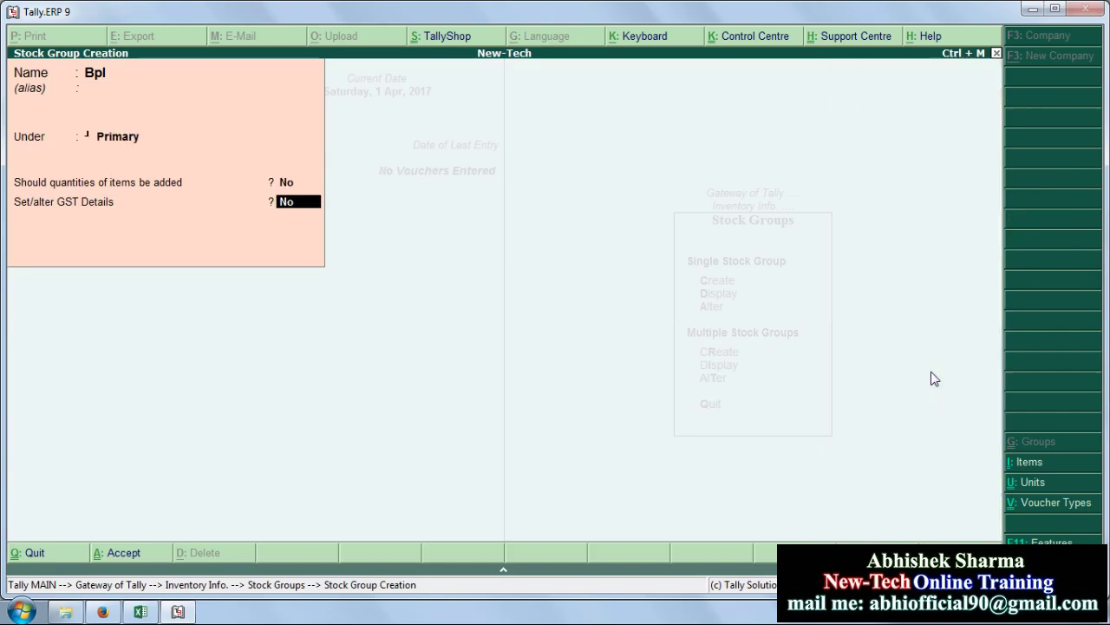
Enable GST details for the Bpl stock group, keeping the classification Undefined and setting taxability to Taxable
key("Return")
type("n")
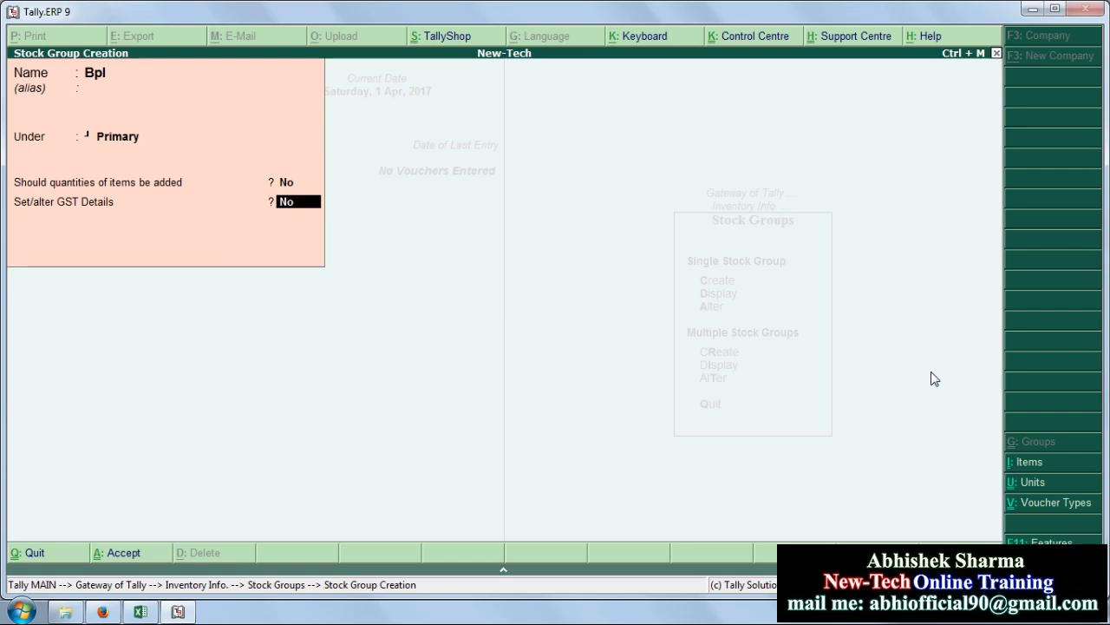
type("y")
key("Return")
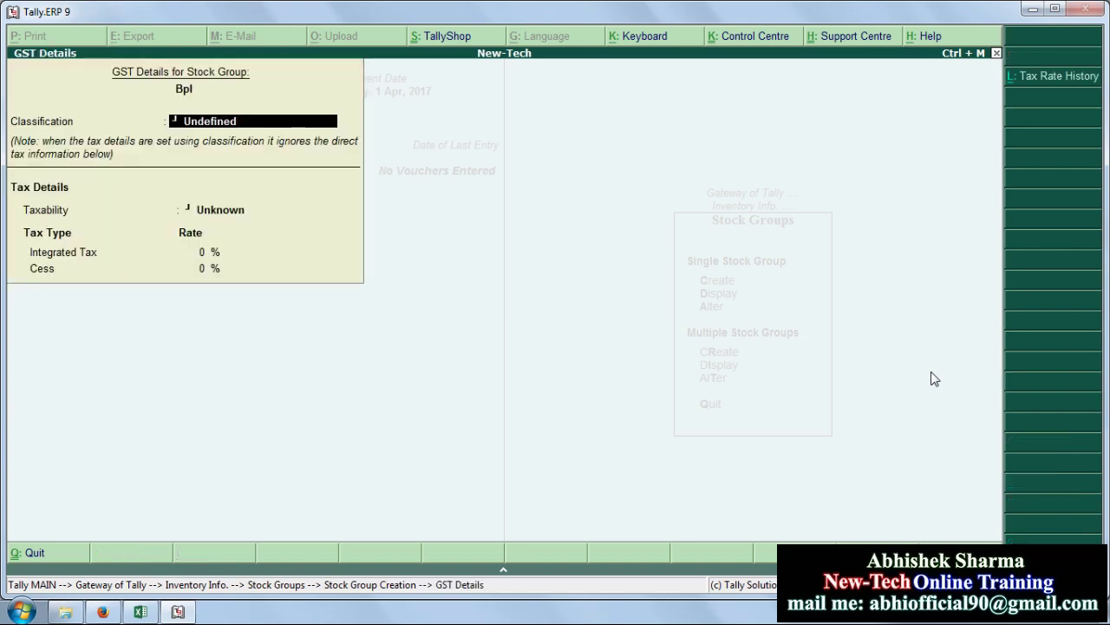
key("Return")
key("Down")
key("Down")
key("Down")
key("Return")
Set the group's integrated tax rate to 12% with cess at 0%, save it and leave stock group creation
type("12")
key("Return")
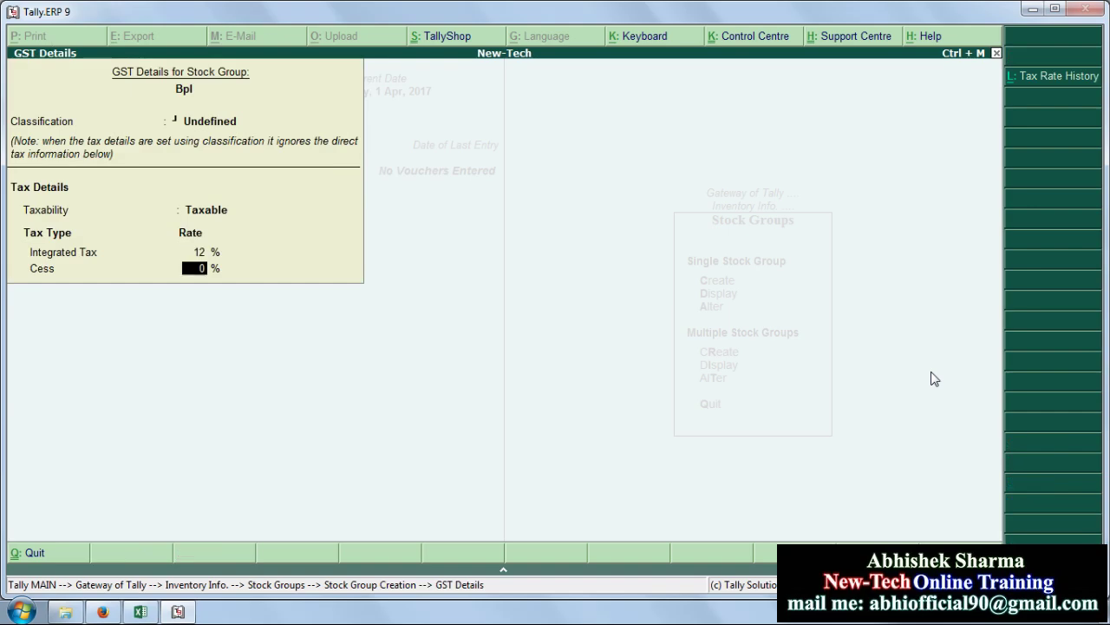
key("Return")
key("Return")
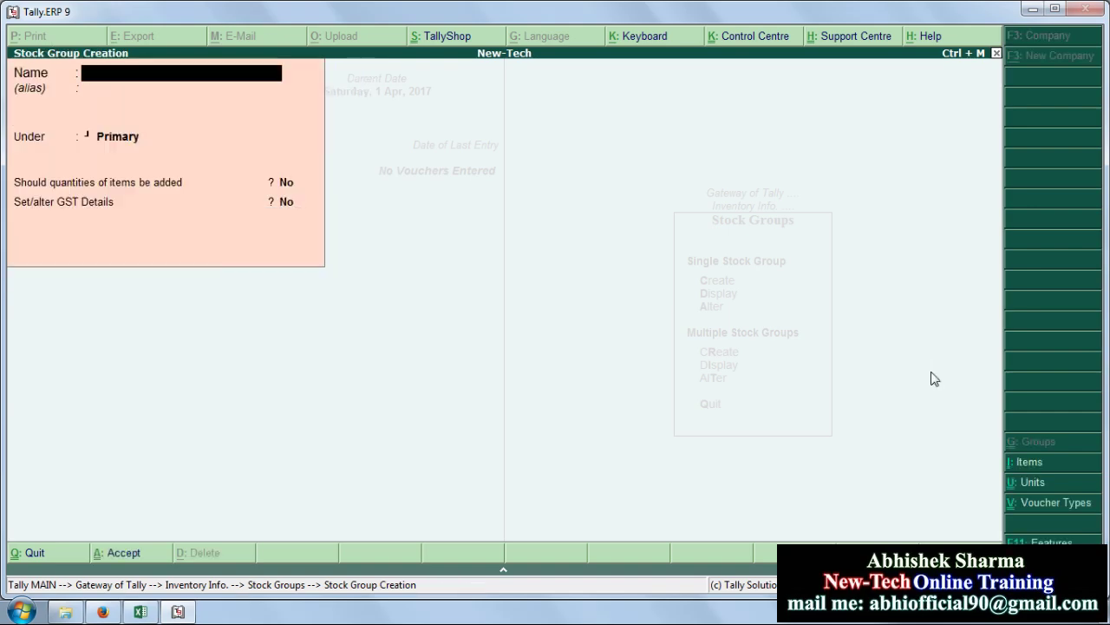
key("Escape")
key("Return")
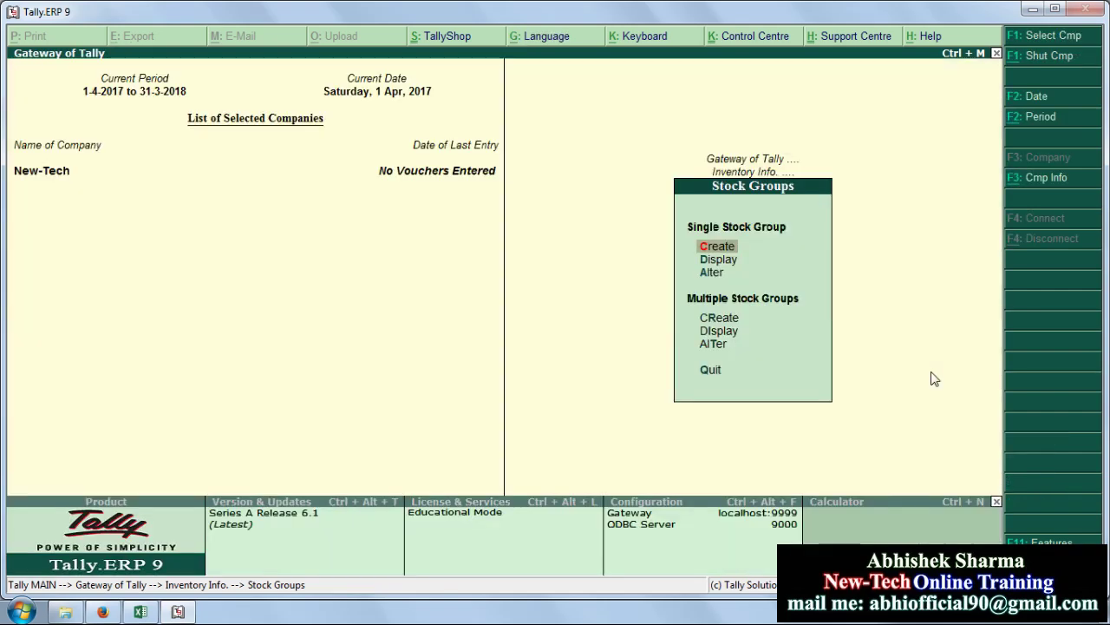
Create a simple unit of measure with the symbol Pcs and the formal name Piece
key("Escape")
key("Down")
key("Down")
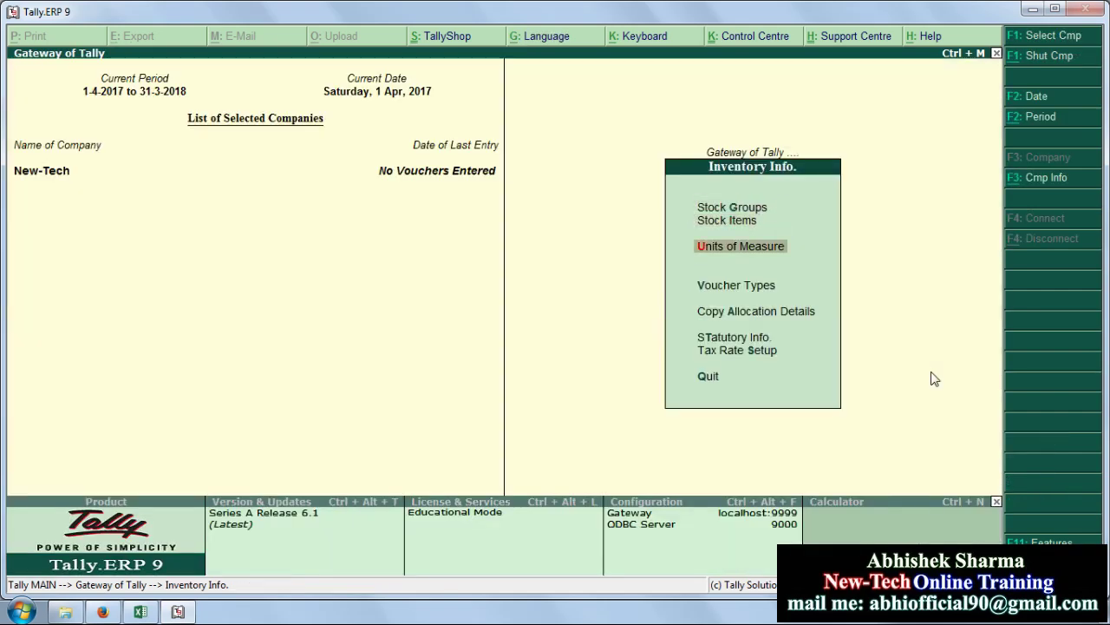
key("Return")
key("Return")
type("Pcs")
key("Return")
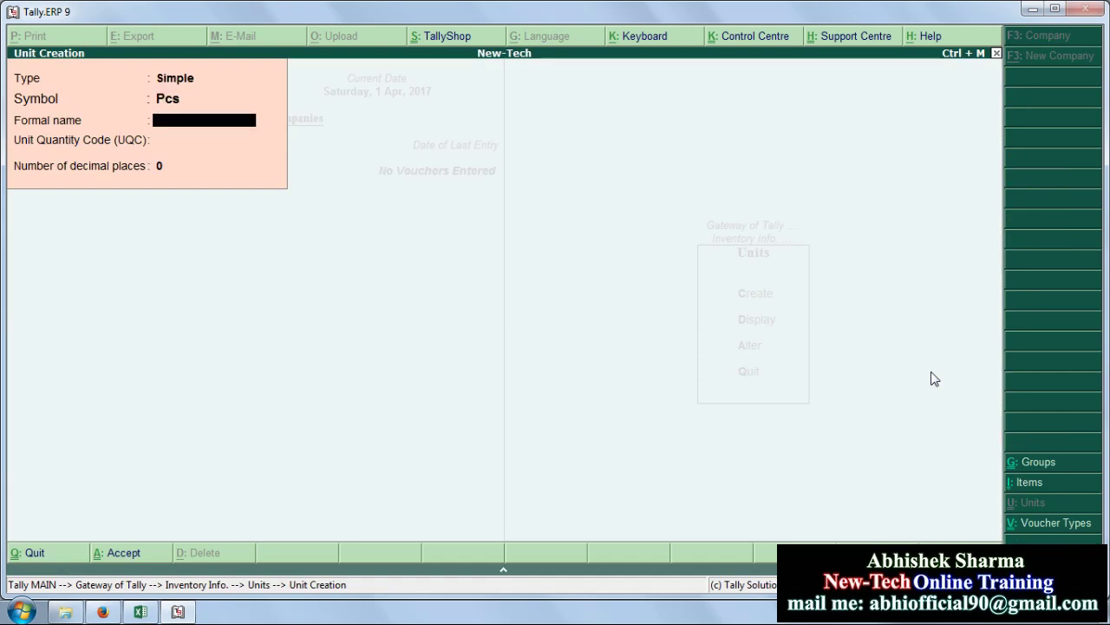
type("Piece")
key("Return")
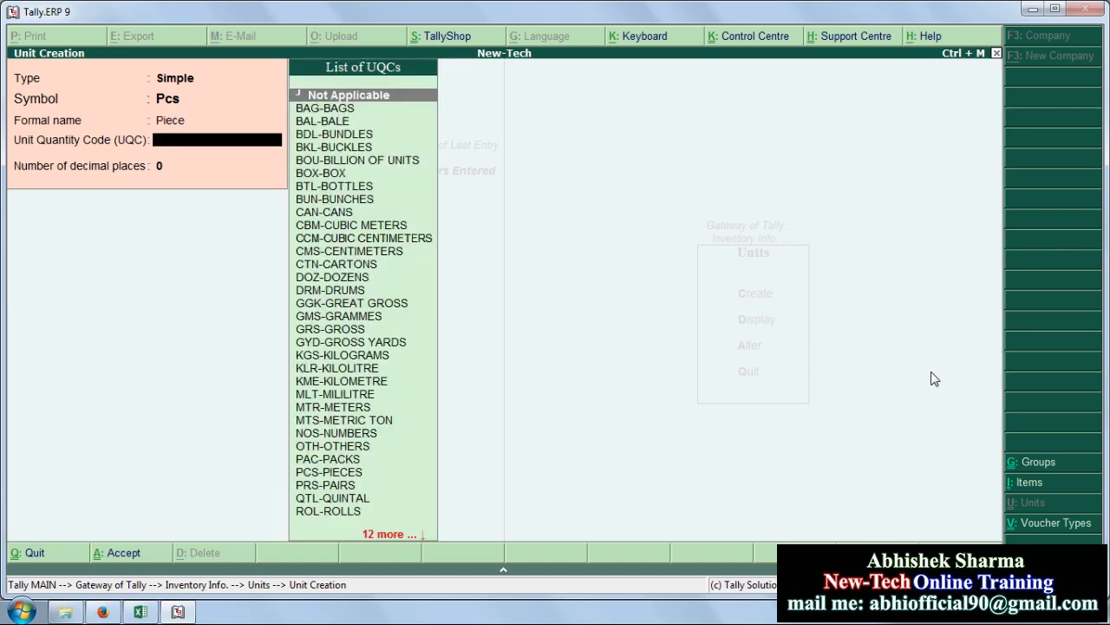
Set the unit quantity code to PCS-PIECES, keep zero decimal places, save the unit and leave unit creation
key("Down")
key("Down")
key("Up")
key("Down")
key("Down")
key("Down")
key("Down")
key("Down")
key("Down")
key("Down")
key("Down")
key("Down")
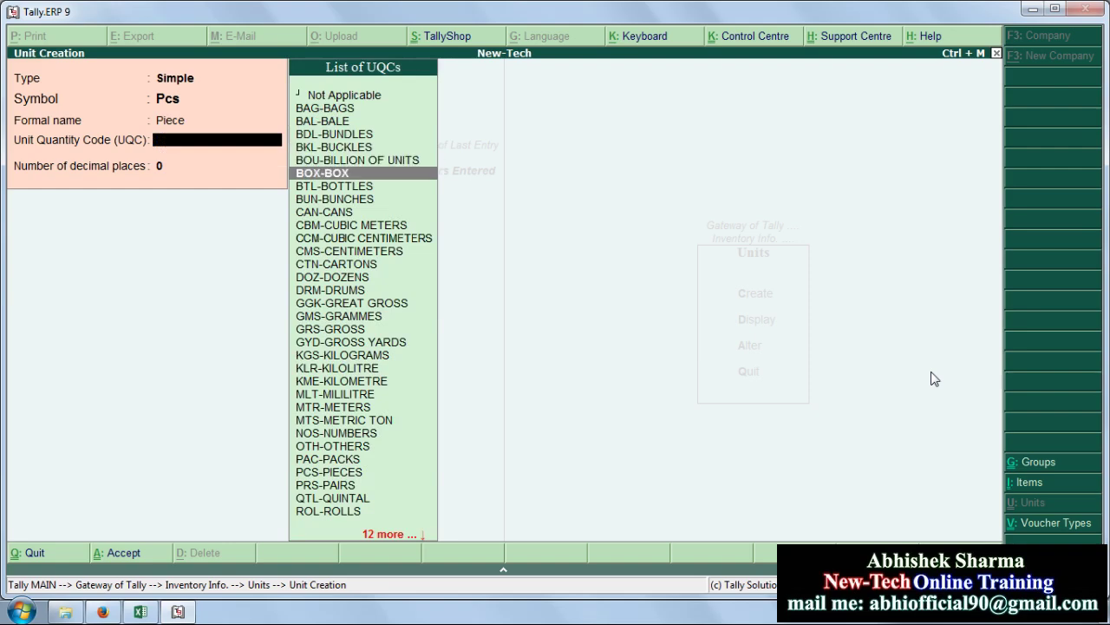
key("Down")
key("Down")
key("Down")
key("Down")
key("Down")
key("Down")
key("Down")
key("Down")
key("Down")
key("Down")
key("Down")
key("Down")
key("Down")
key("Down")
key("Down")
key("Down")
key("Down")
key("Down")
key("Down")
key("Down")
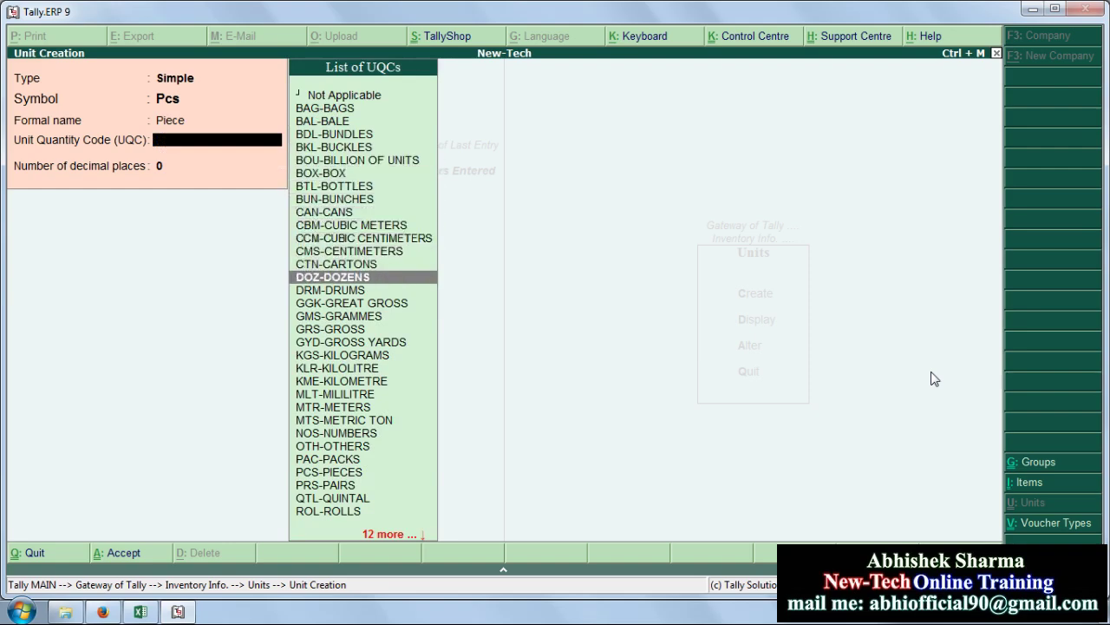
key("Down")
key("Up")
key("Up")
key("Up")
key("Up")
key("Up")
key("Up")
key("Up")
key("Up")
key("Up")
key("Up")
key("Up")
key("Up")
key("Up")
key("Up")
key("Up")
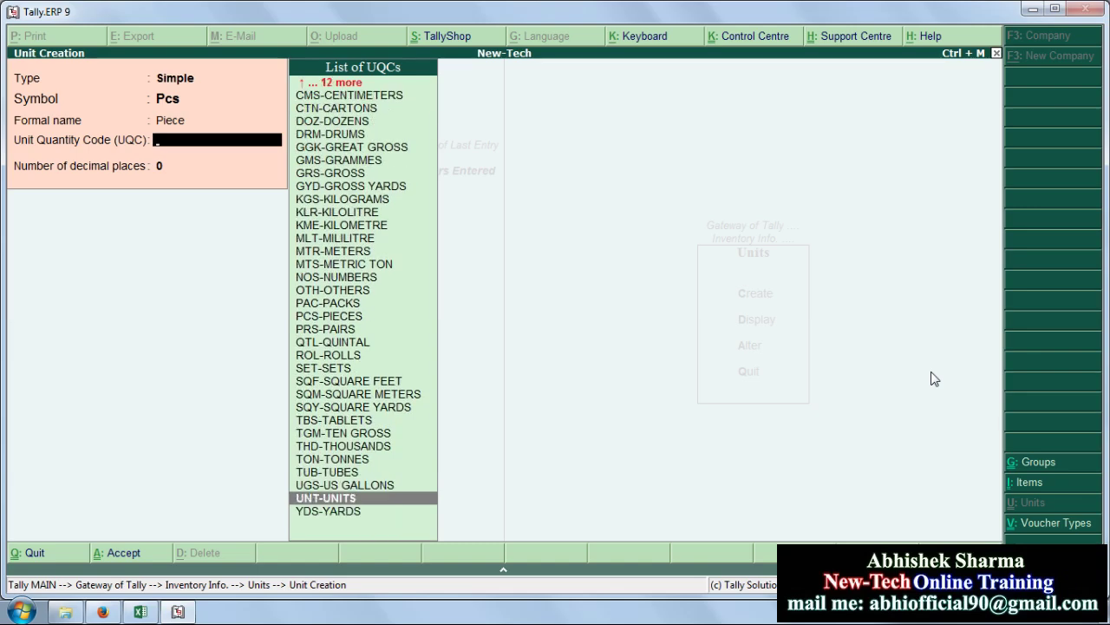
key("Return")
key("Return")
key("Return")
key("Escape")
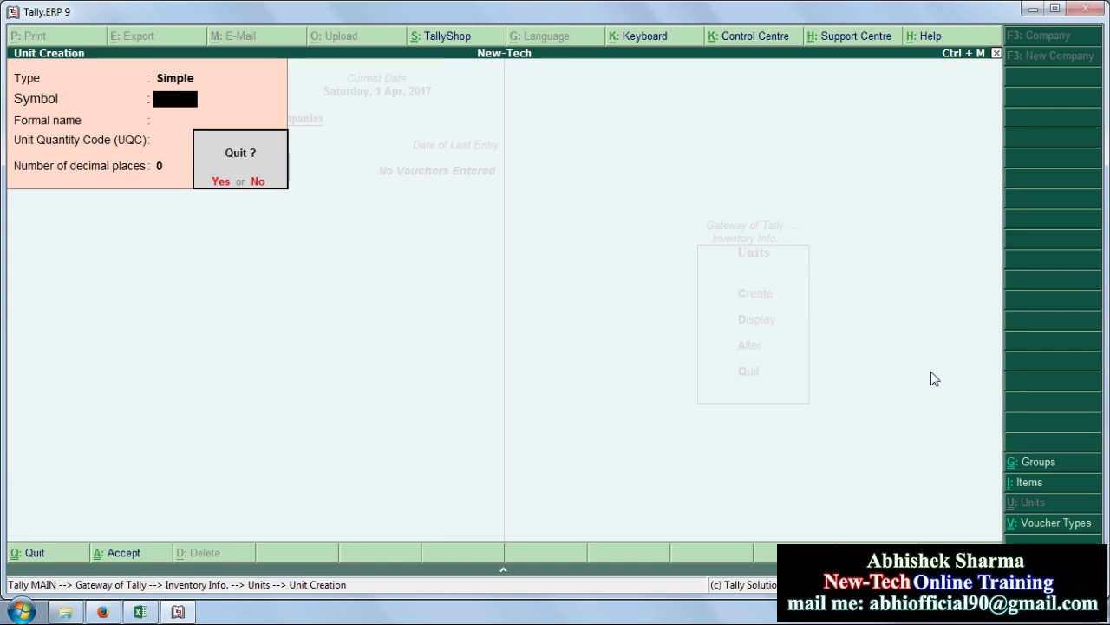
key("Return")
Start a new single stock item and name it Tv "21" Inch
key("Escape")
key("Up")
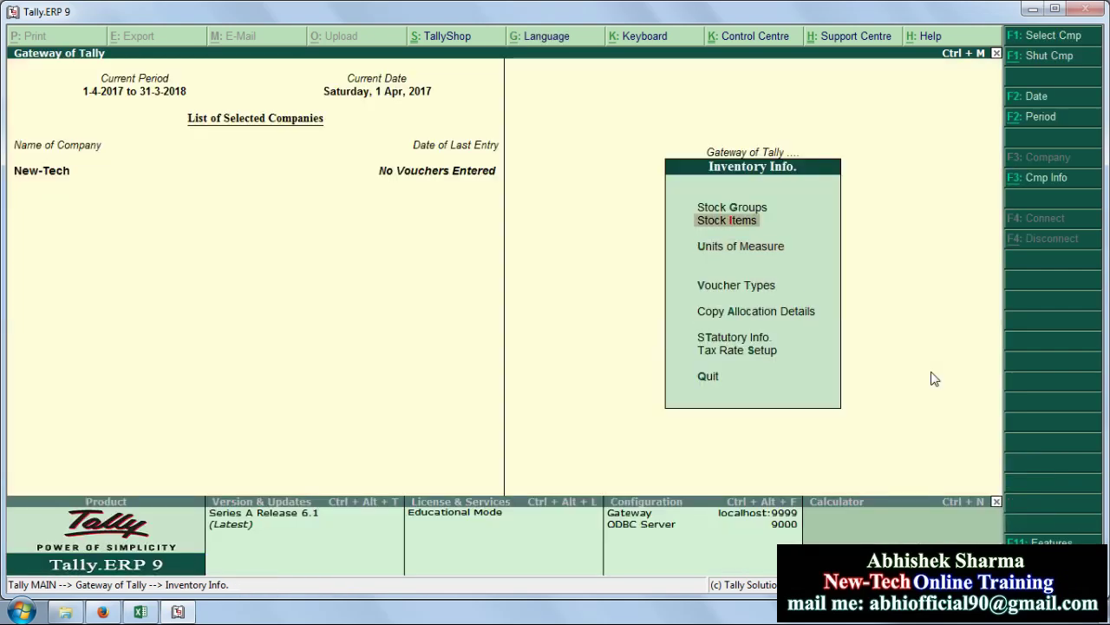
key("Return")
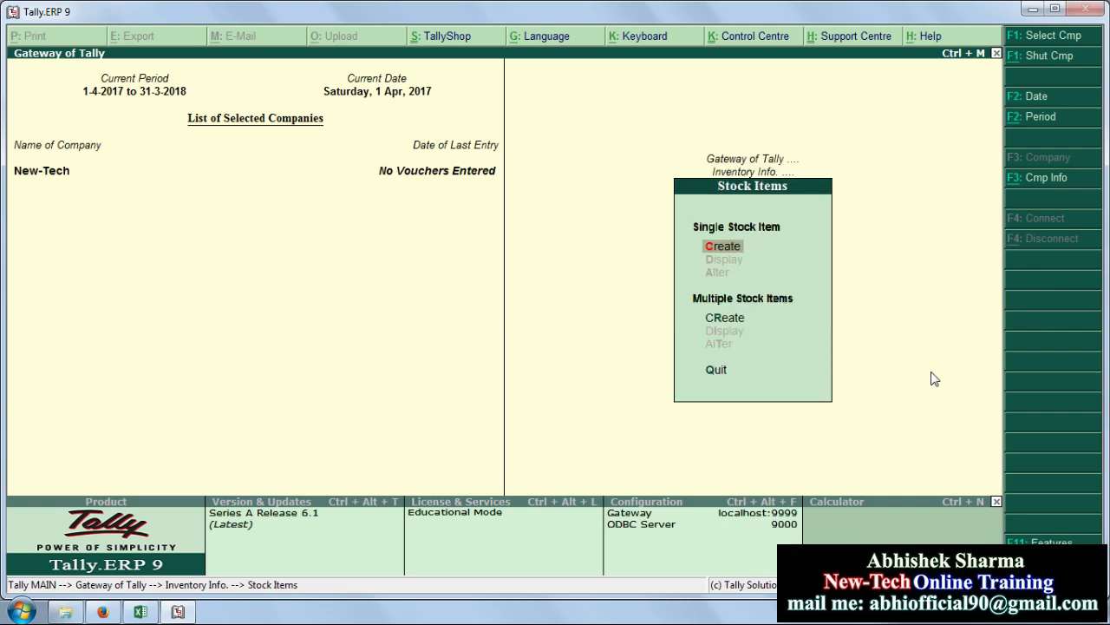
key("Return")
type("Tv")
type("2")
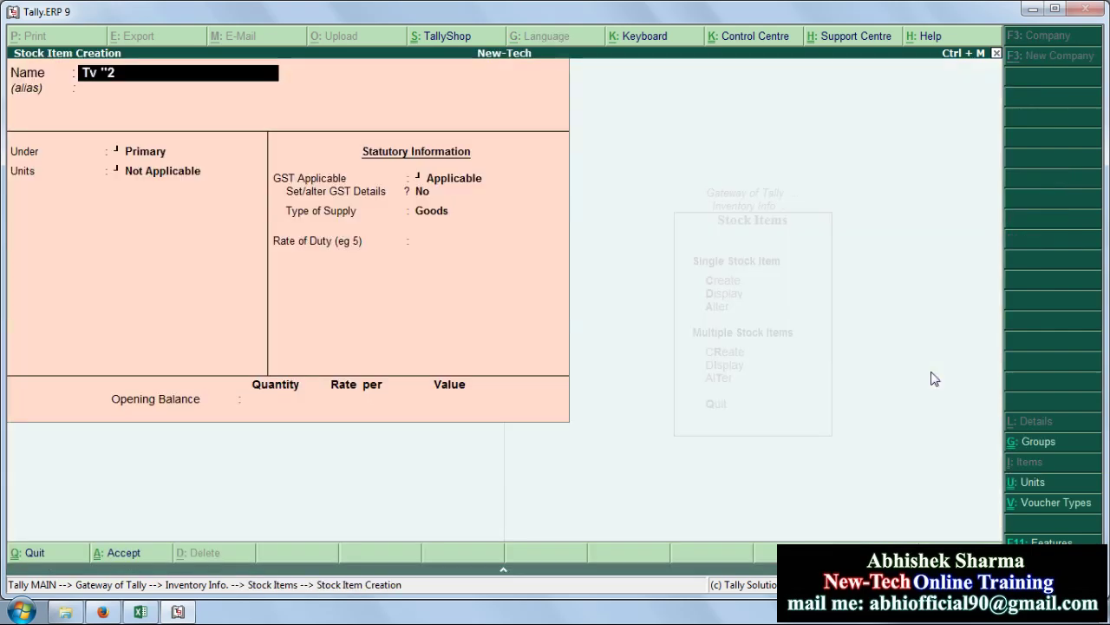
type("1\" Inch")
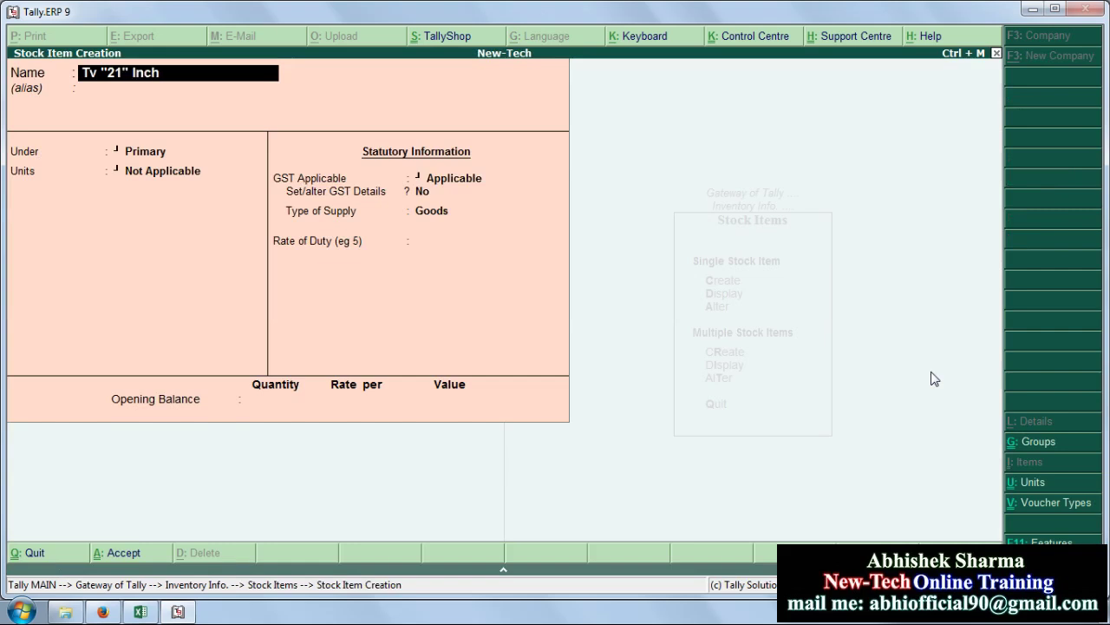
Place the stock item under the Bpl group without an alias and set its units to Pcs
key("Return")
key("Return")
key("Down")
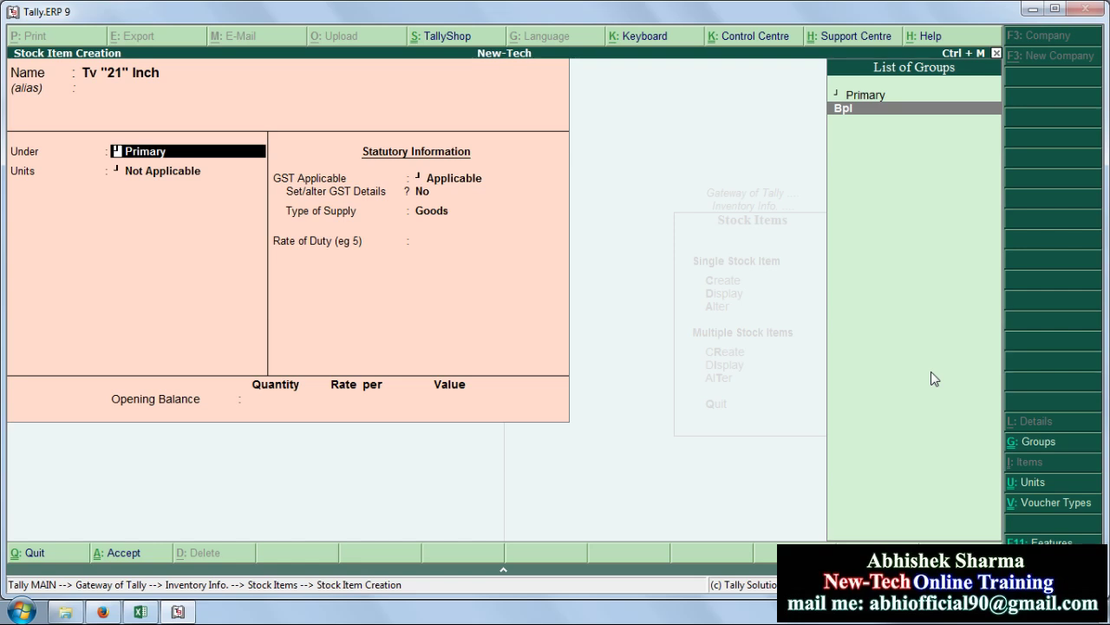
key("Return")
key("Down")
key("Return")
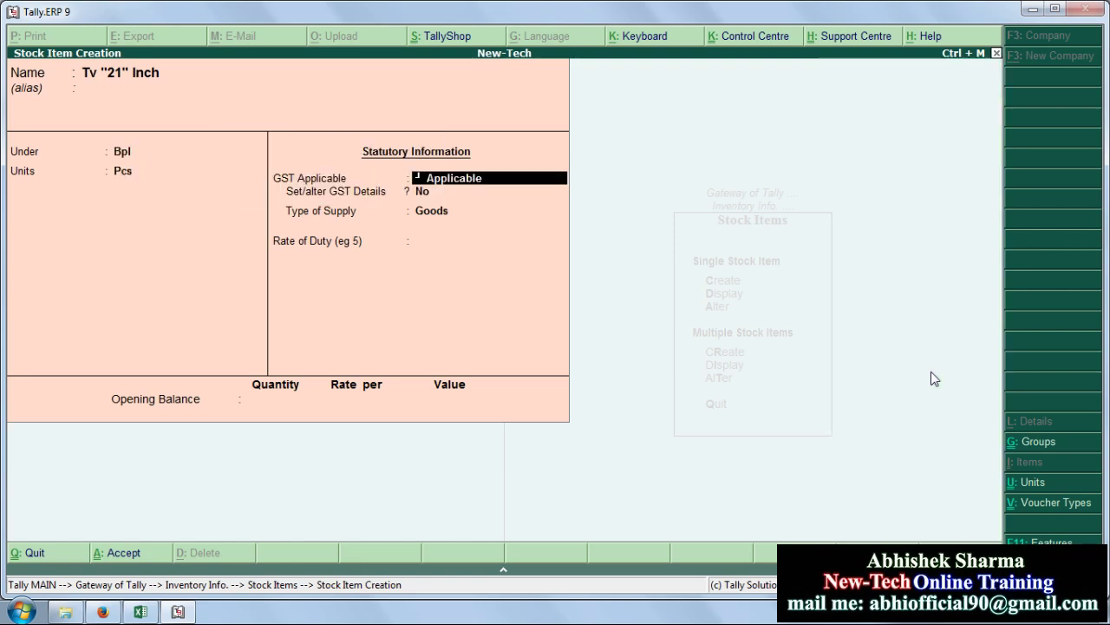
Keep GST applicable for the stock item, enable its GST details, and use On Value as the calculation type
key("Return")
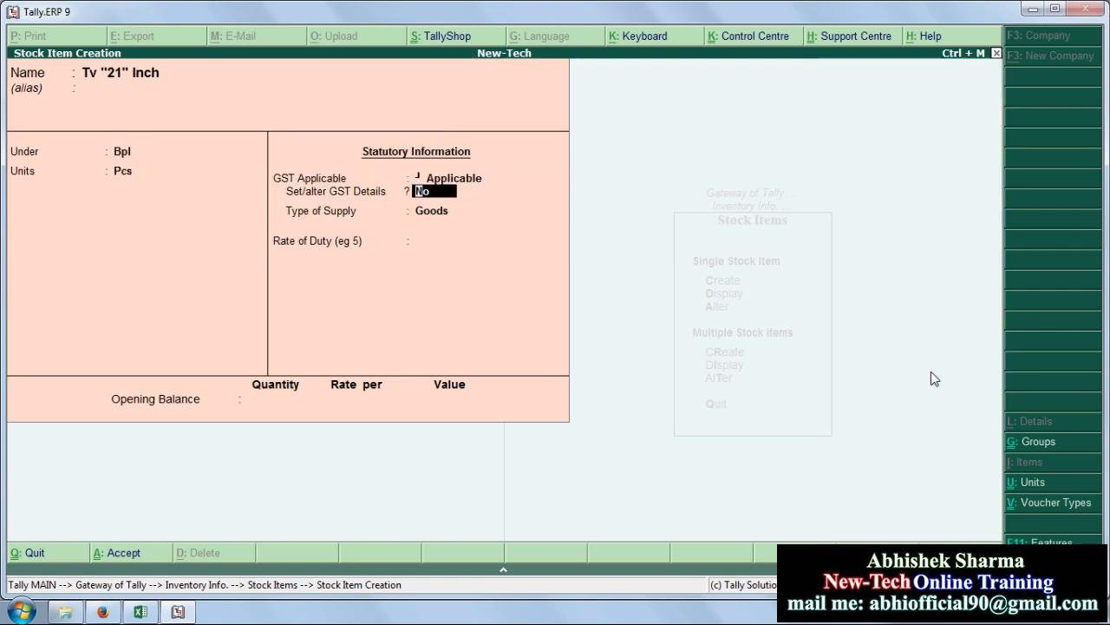
type("y")
key("Return")
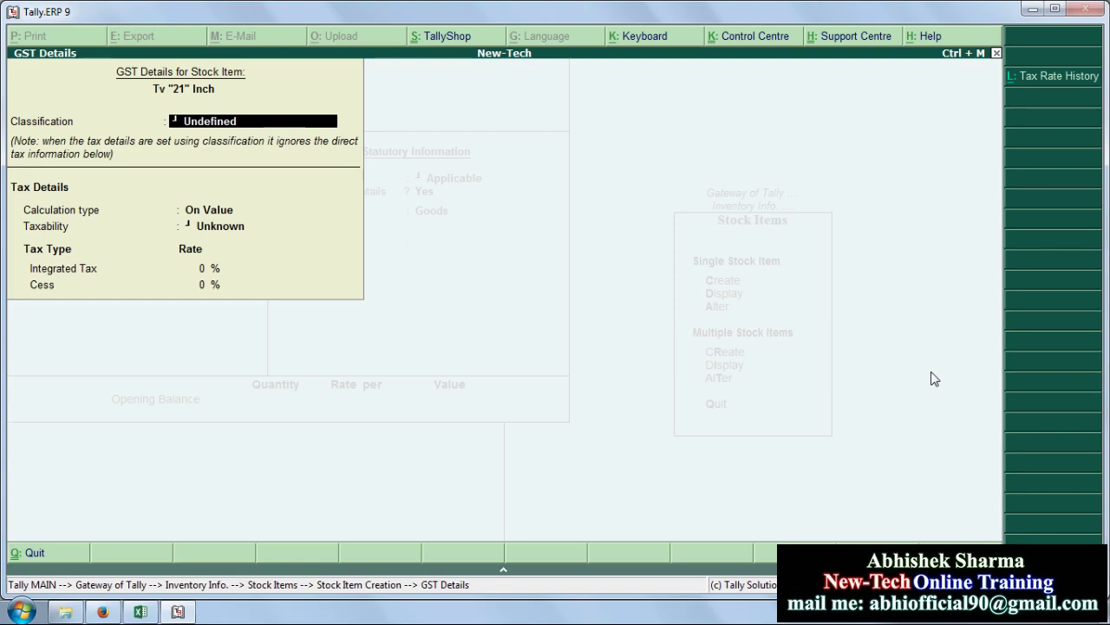
key("Return")
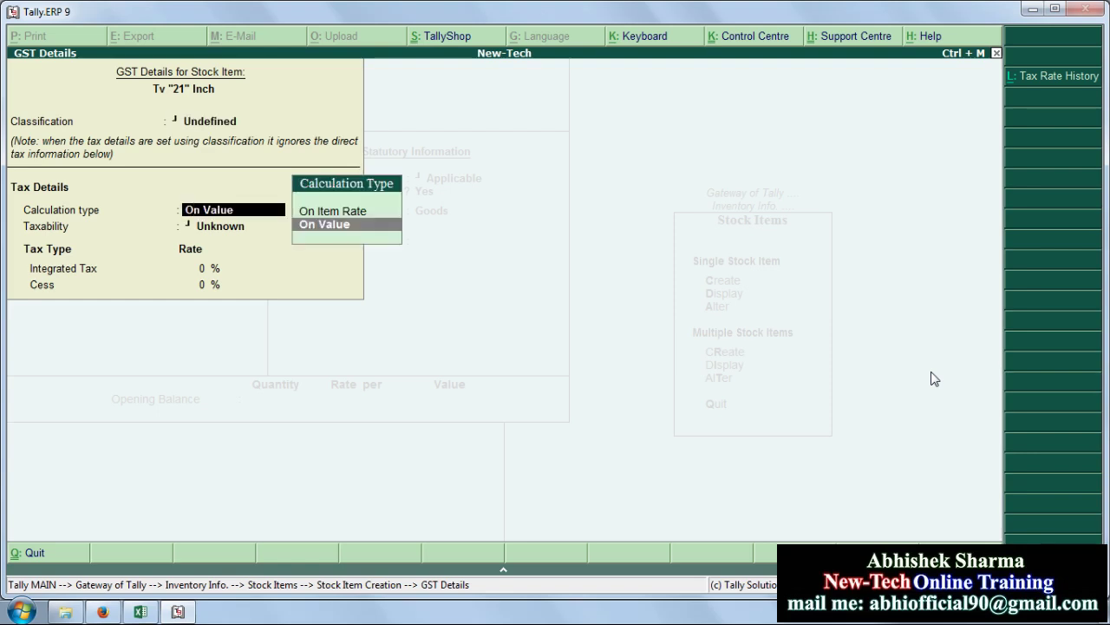
key("Up")
key("Down")
key("Return")
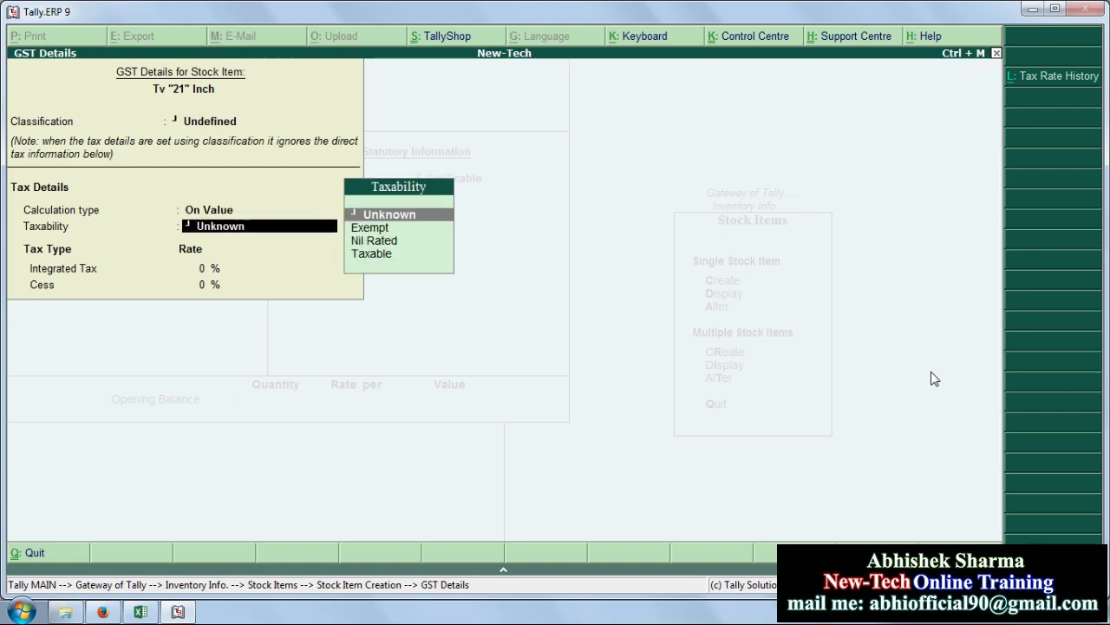
Set the item's taxability to Taxable and integrated tax to 12%, leave cess at 0%, and complete the GST details
key("Down")
key("Down")
key("Down")
key("Return")
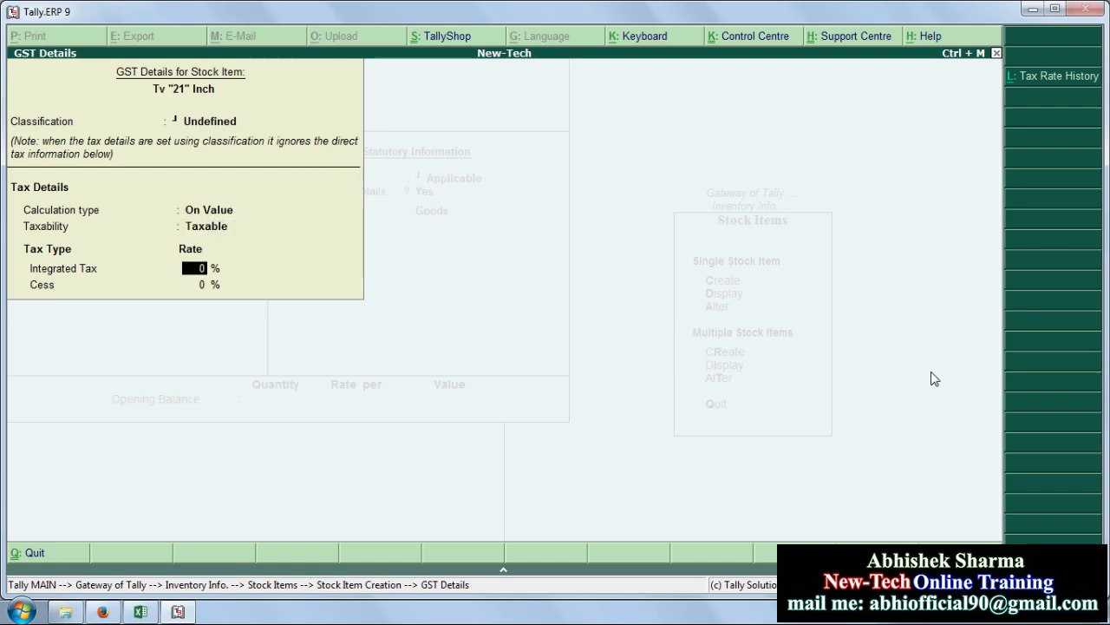
type("12")
key("Return")
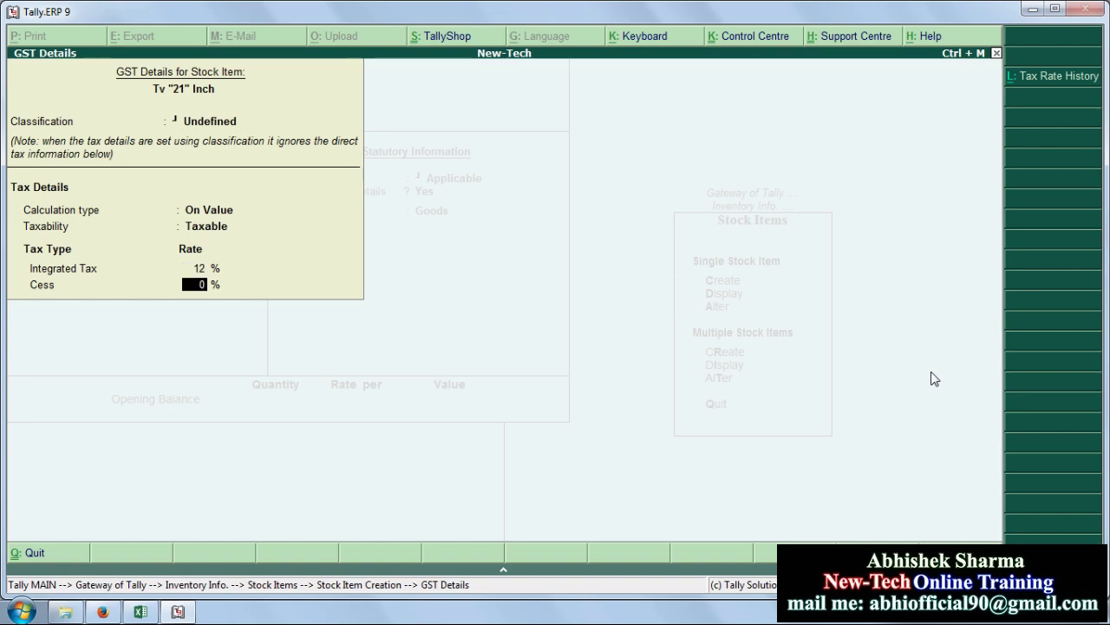
key("Return")
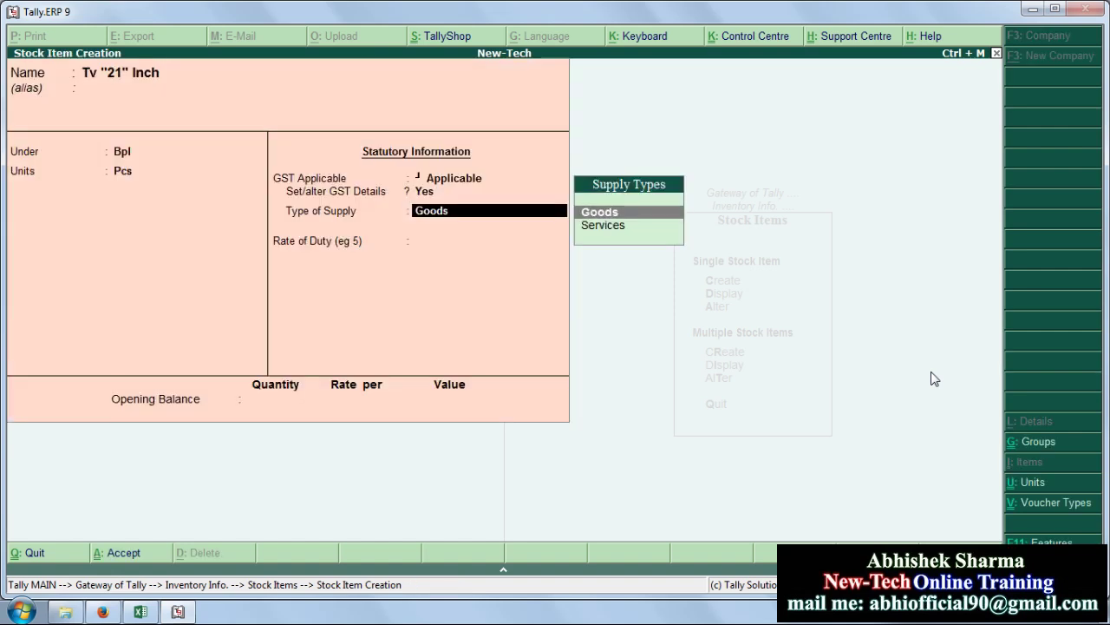
Keep Goods as the stock item's type of supply, set the rate of duty to 0, and save the item without an opening balance
key("Return")
type("0")
key("Return")
key("Return")
key("Return")
key("Escape")
key("Return")
key("Escape")
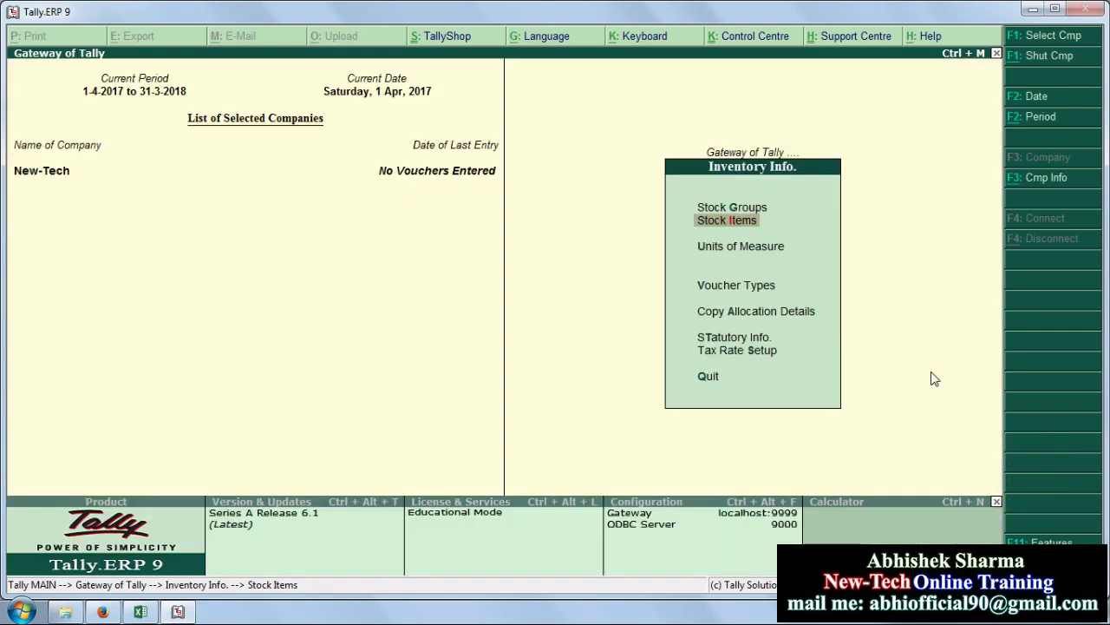
Leave the inventory masters and open a new purchase entry in the accounting vouchers
key("Escape")
key("Up")
key("Down")
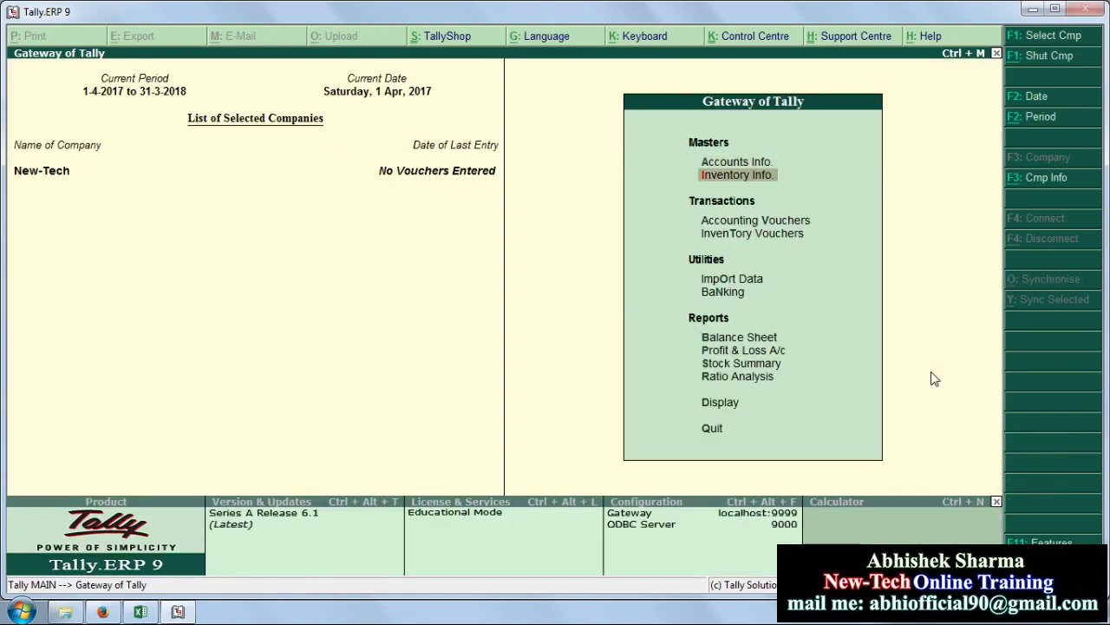
key("Down")
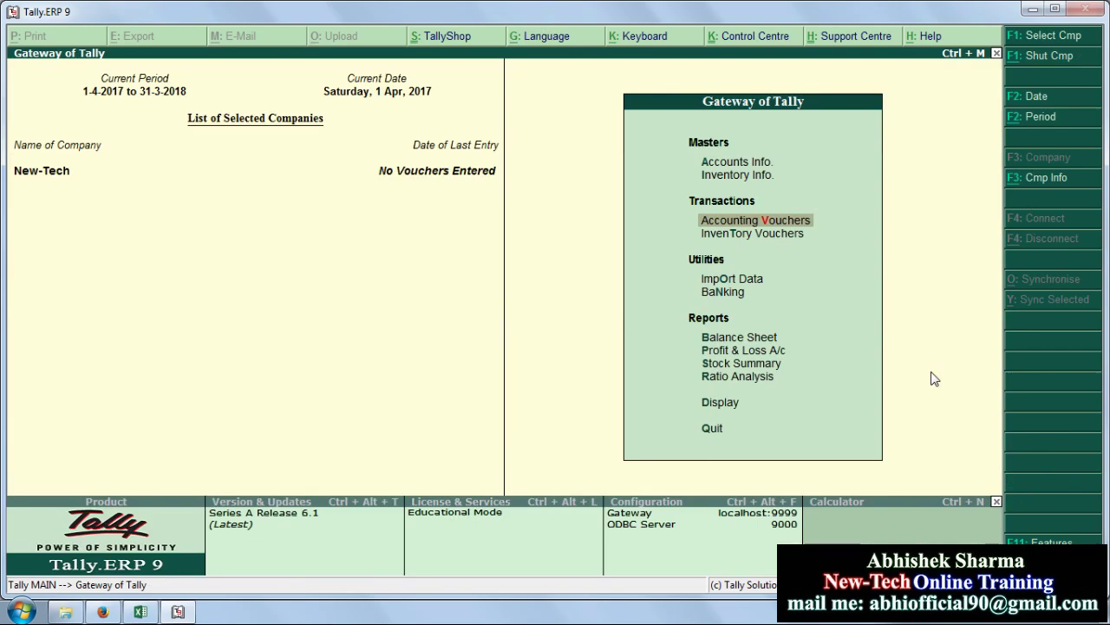
key("Return")
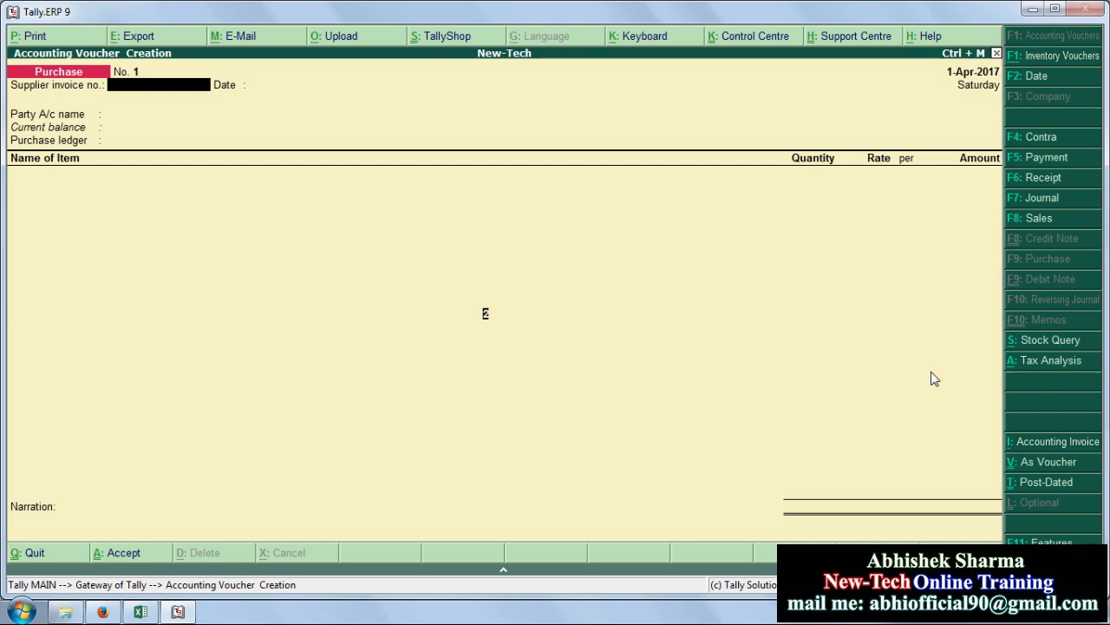
Set the purchase voucher date to 1-Sep-2017
key("F2")
key("Delete")
key("Delete")
key("Delete")
key("Delete")
key("Delete")
key("Delete")
key("Delete")
key("Delete")
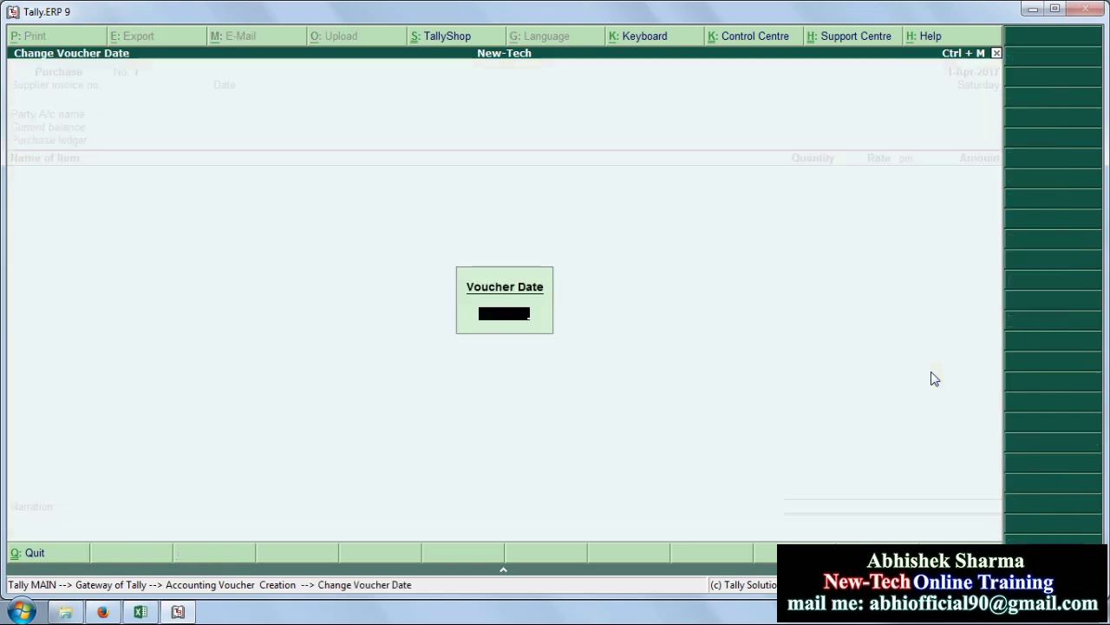
type("1-sept-21017")
key("BackSpace")
key("BackSpace")
key("BackSpace")
key("BackSpace")
type("017")
key("Return")
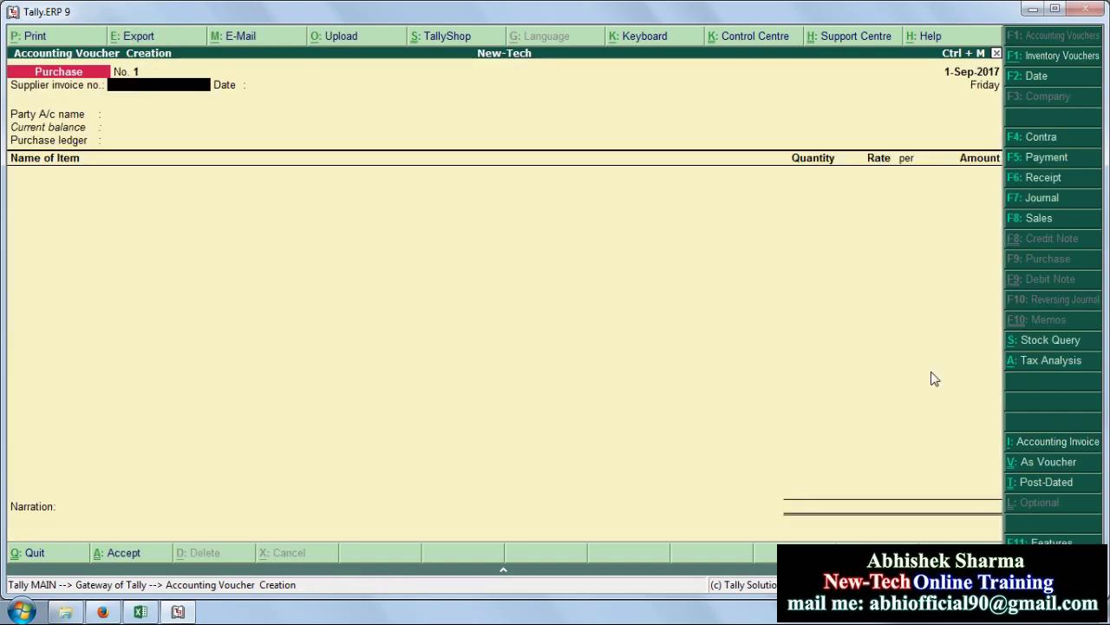
Enter 78601 as the supplier invoice number and keep 1-Sep-2017 as the invoice date
type("78601")
key("Return")
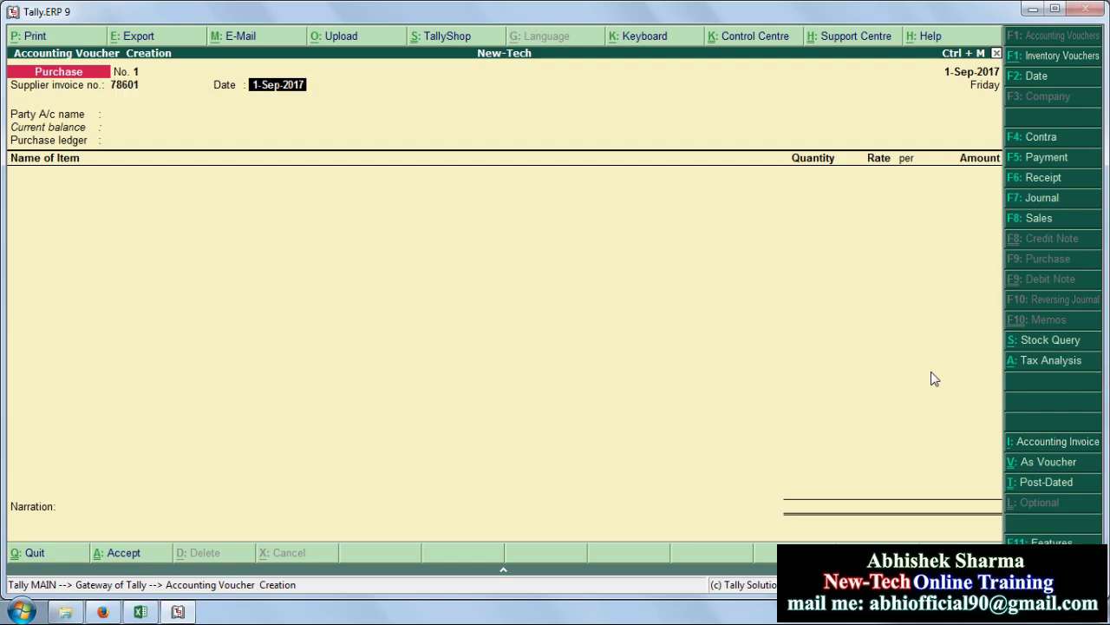
key("Return")
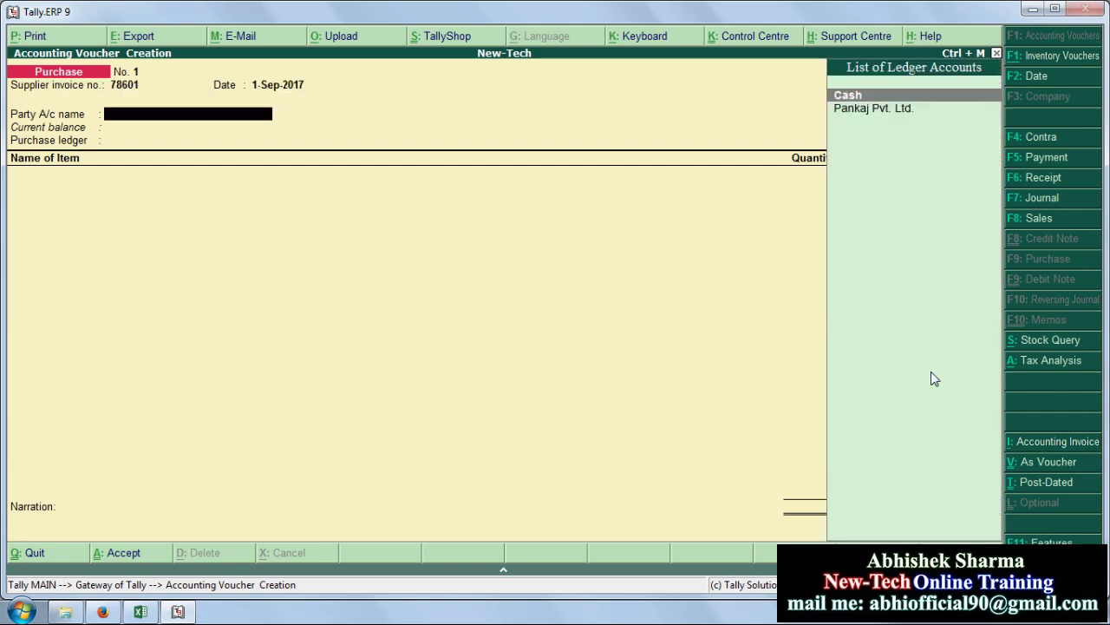
Choose Pankaj Pvt. Ltd. as the party, accept its supplier details with GSTIN/UIN blank, and use Purchase A/c as the purchase ledger
key("Down")
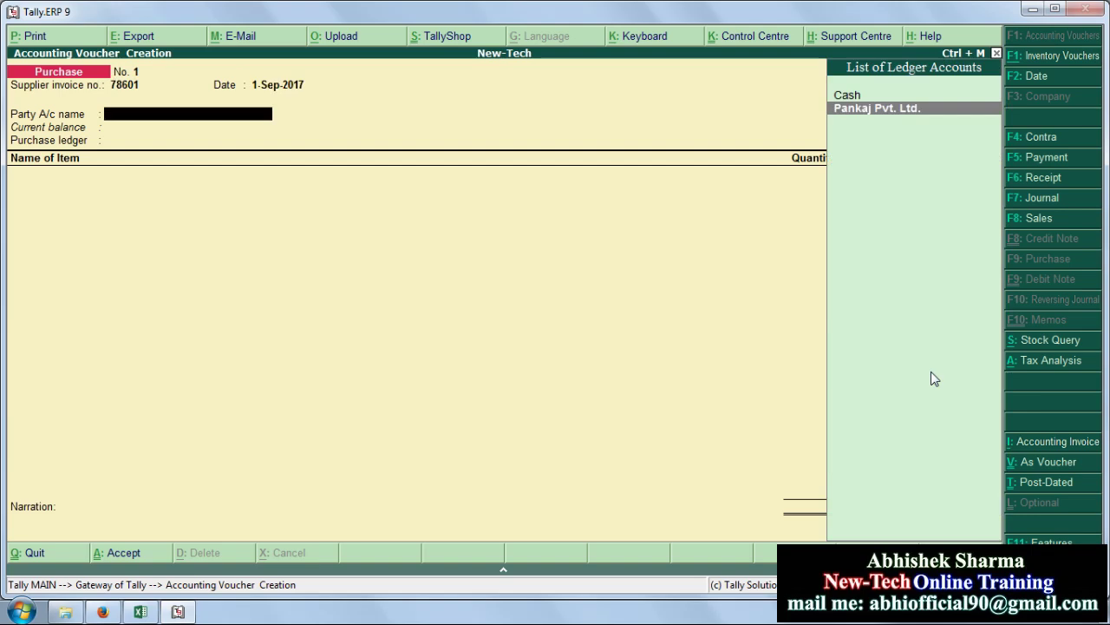
key("Return")
key("Return")
key("Return")
key("Return")
key("Return")
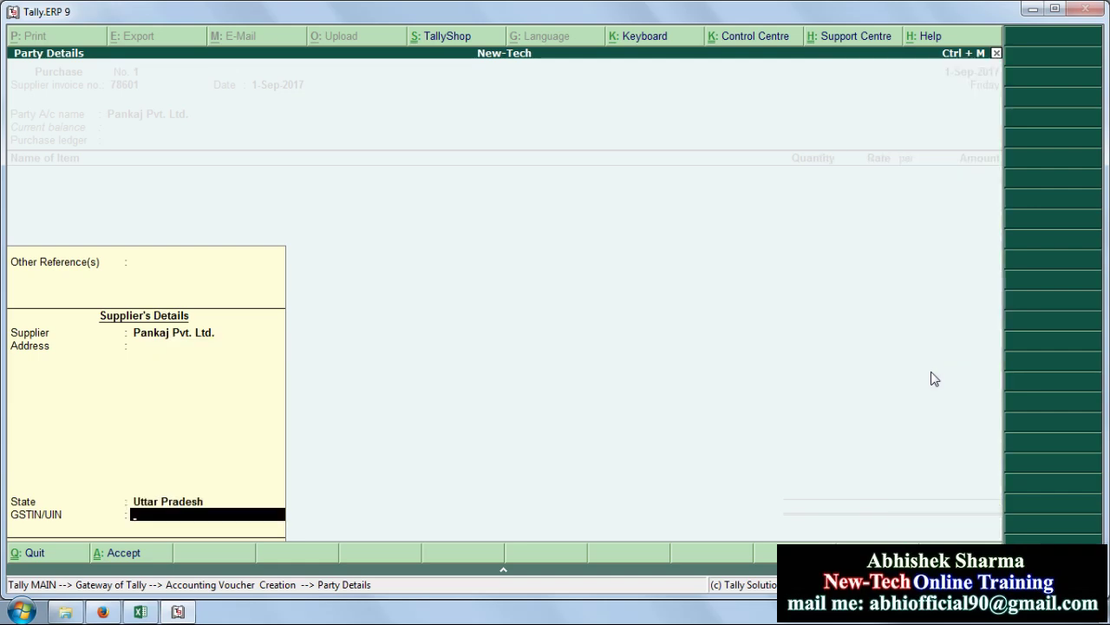
key("Return")
key("Return")
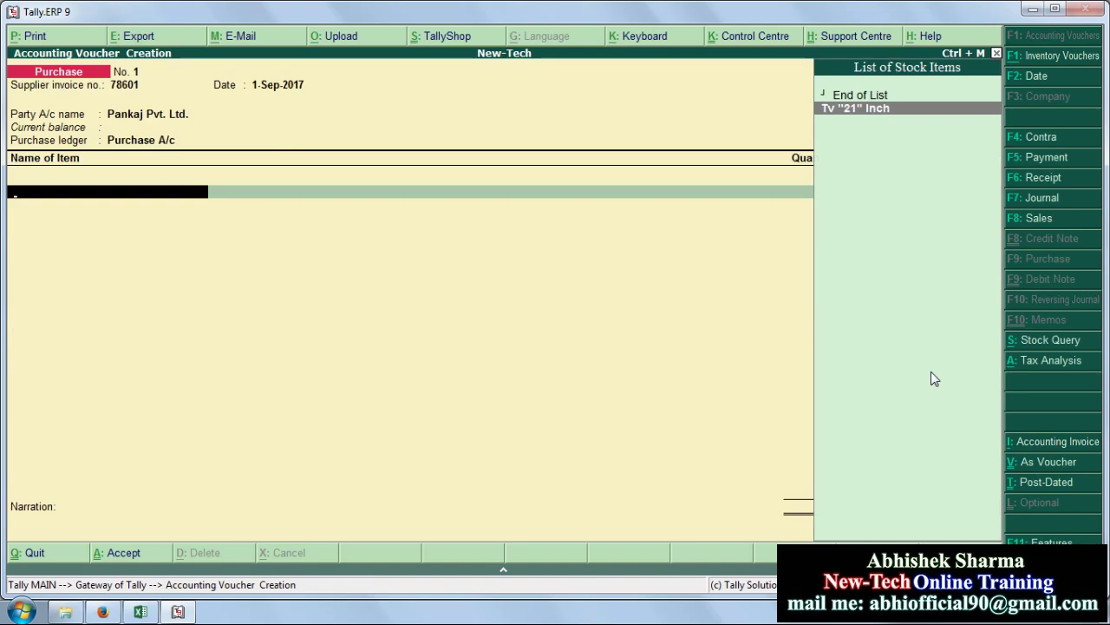
Add 10 Pcs of Tv "21" Inch at a rate of 15000 per piece and end the item list
key("Return")
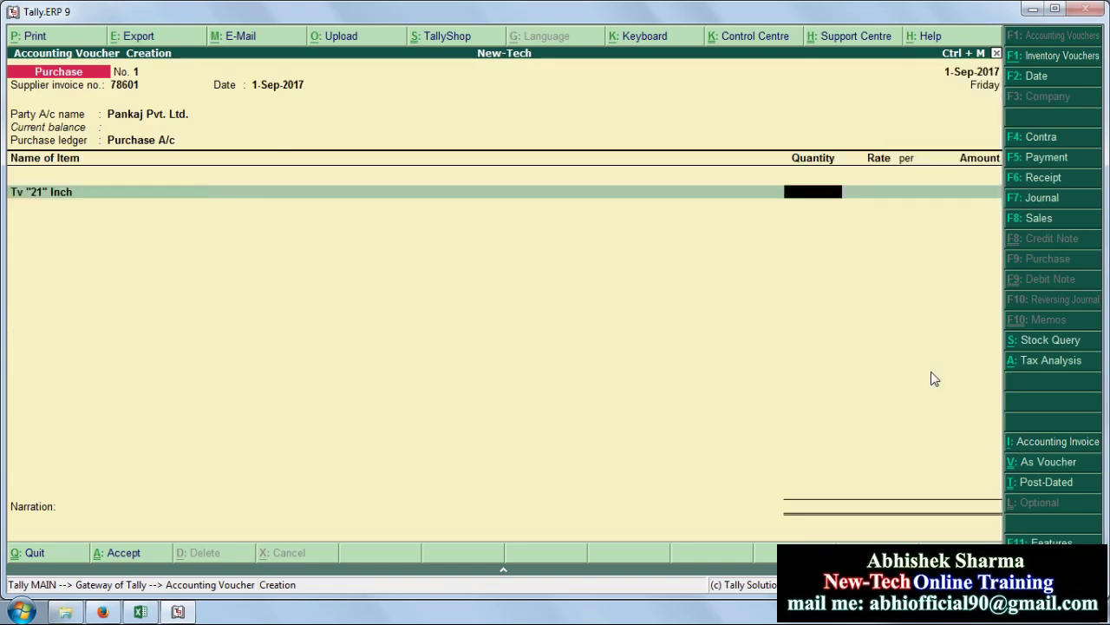
type("10")
key("Return")
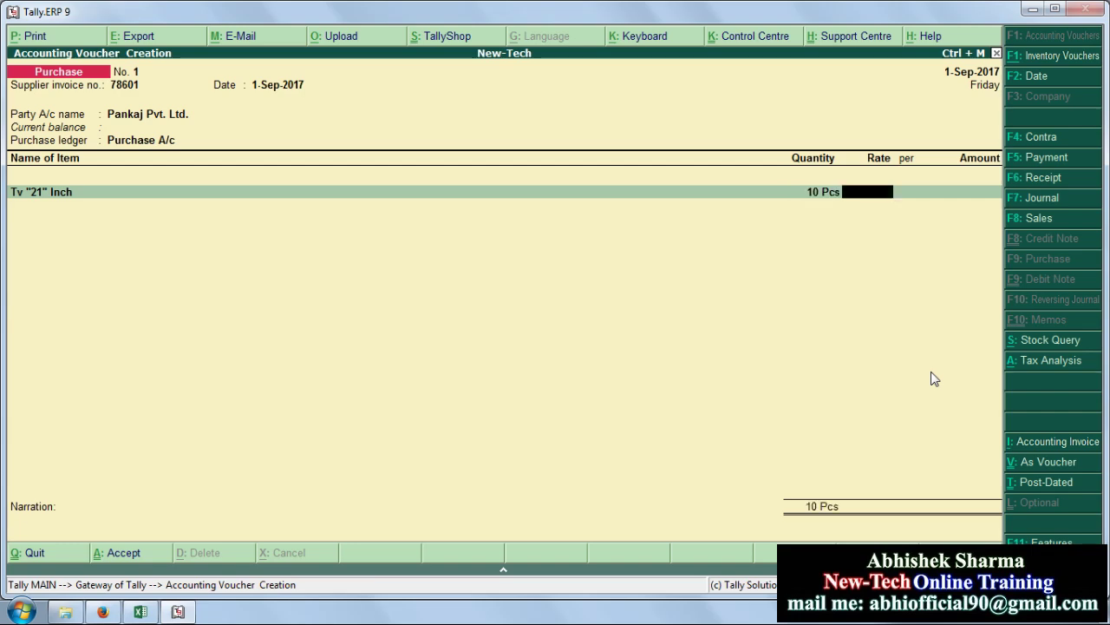
type("15000")
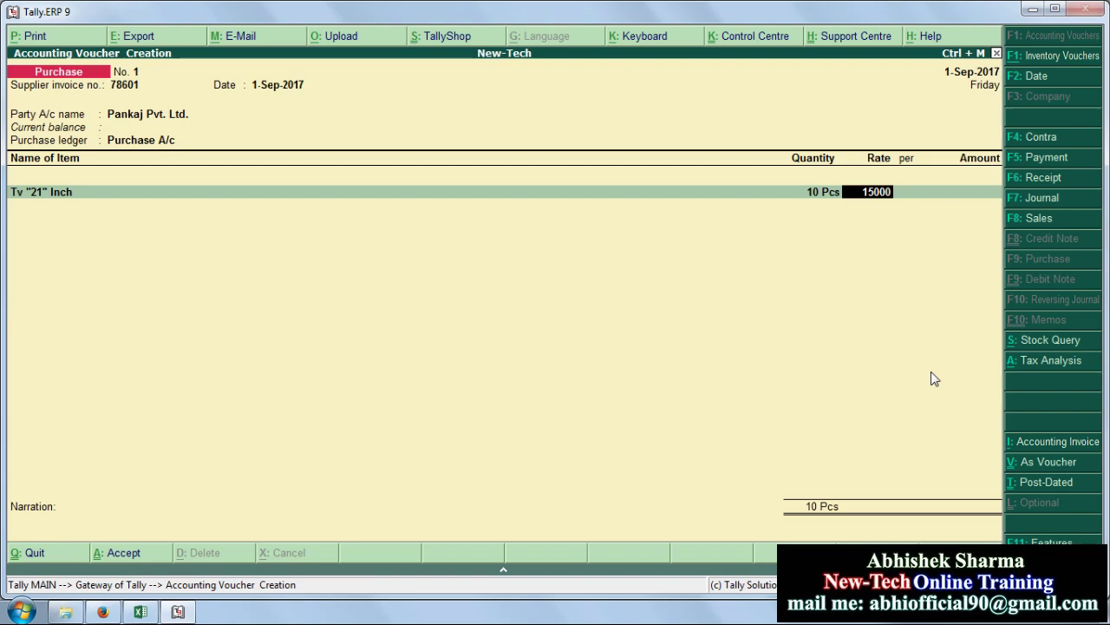
key("Return")
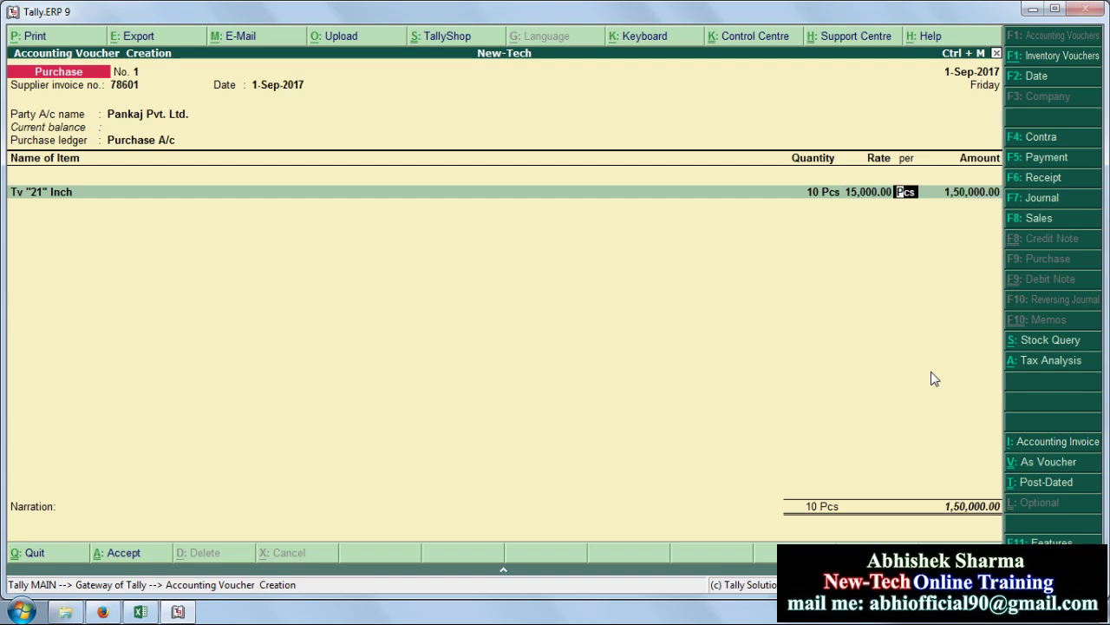
key("Return")
key("Return")
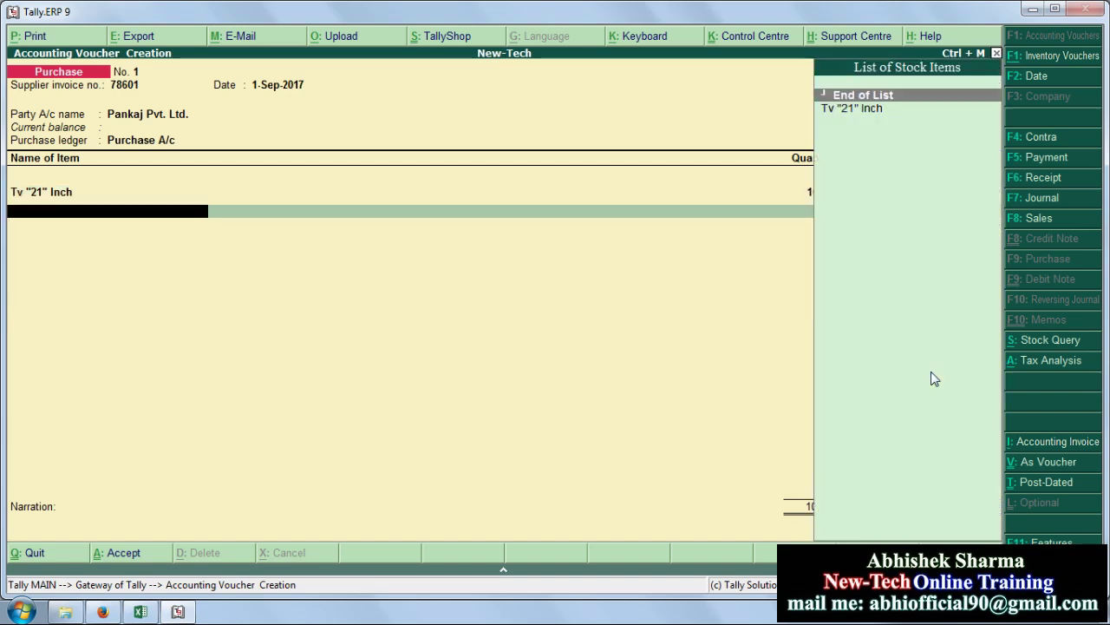
key("Return")
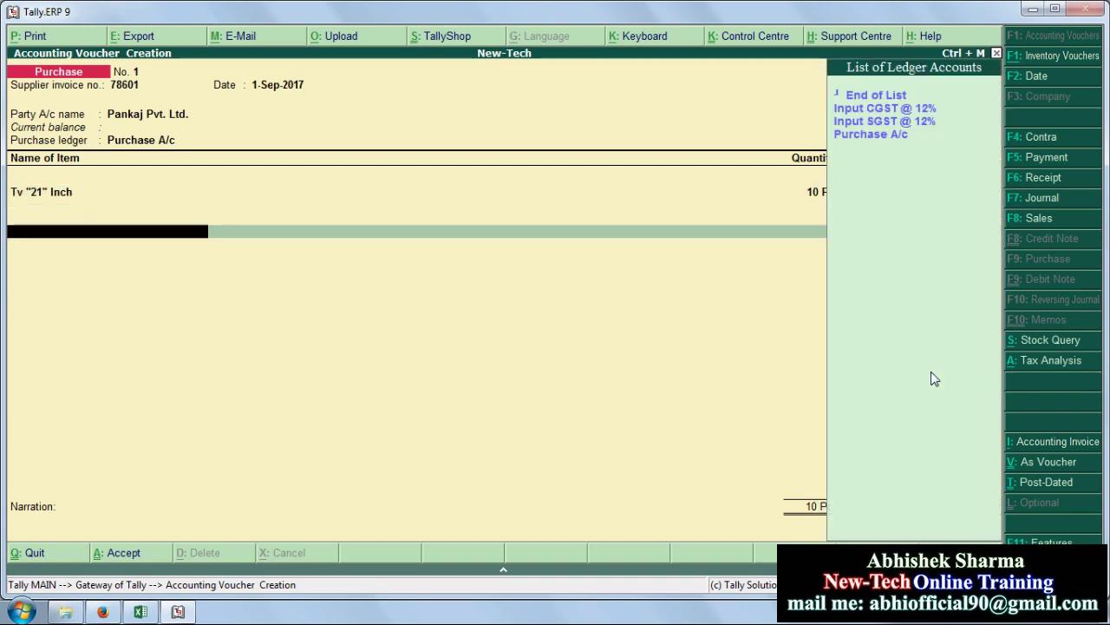
Add the Input CGST @ 12% and Input SGST @ 12% ledgers with their calculated amounts and end the ledger list
key("Down")
key("Return")
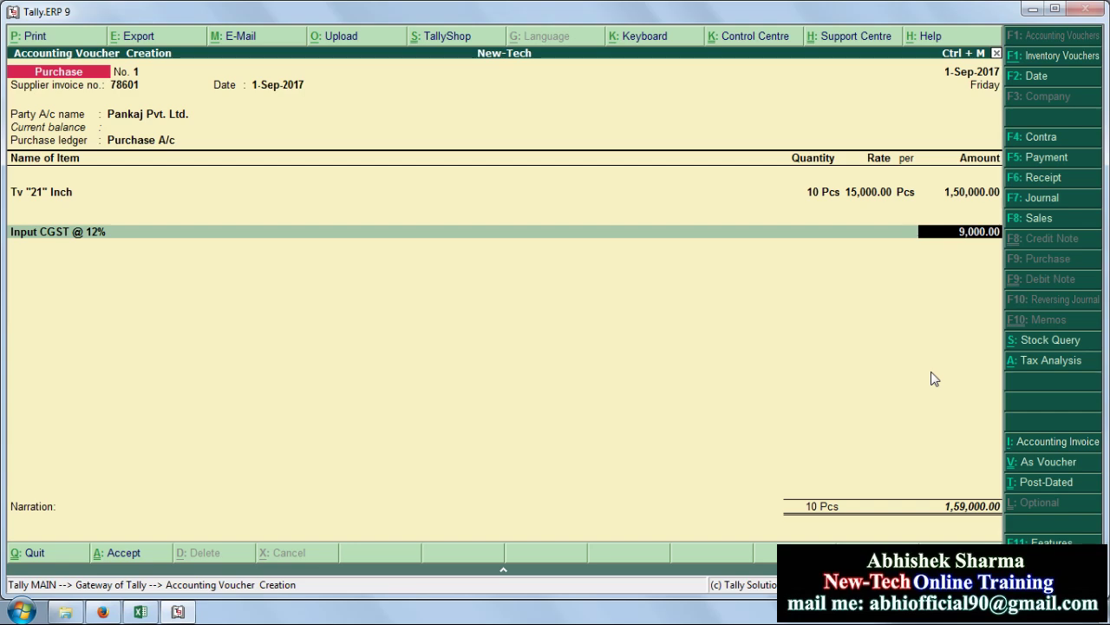
key("Return")
key("Down")
key("Down")
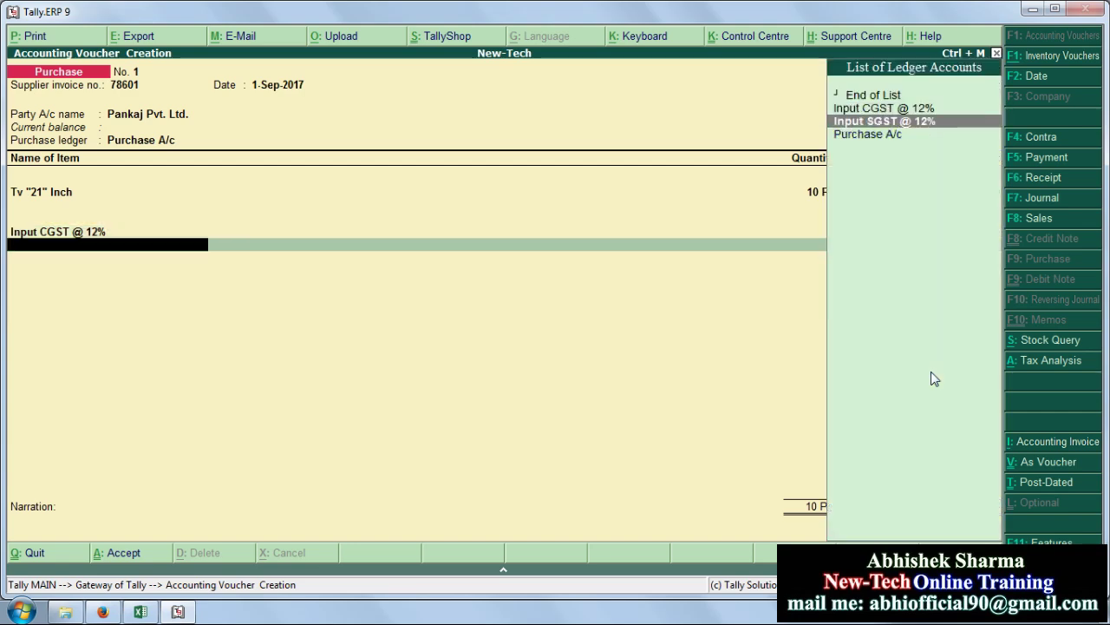
key("Return")
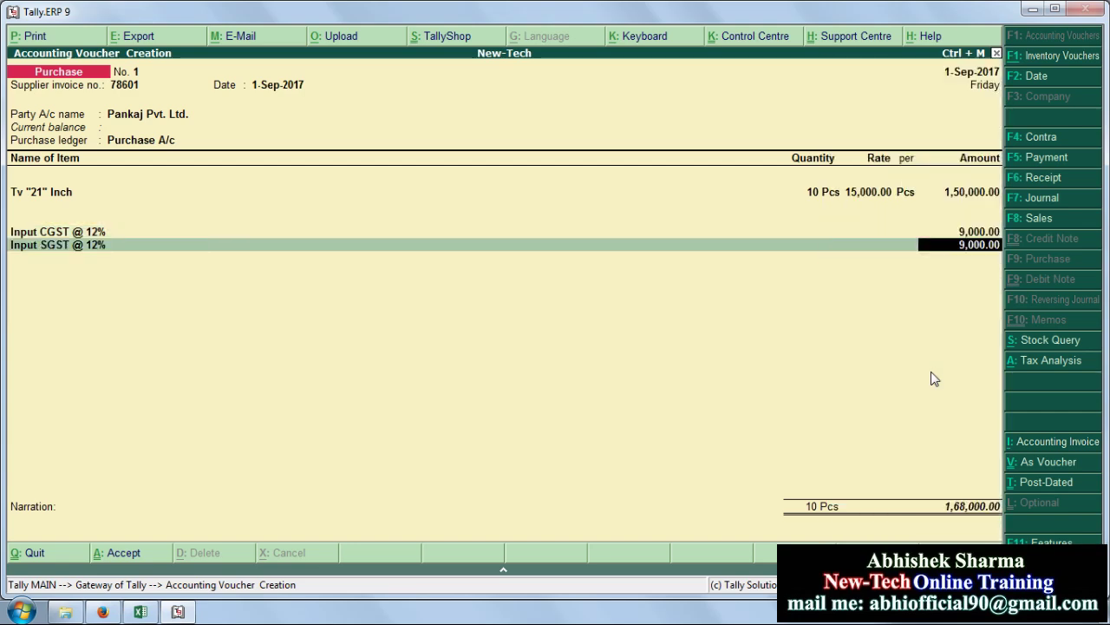
key("Return")
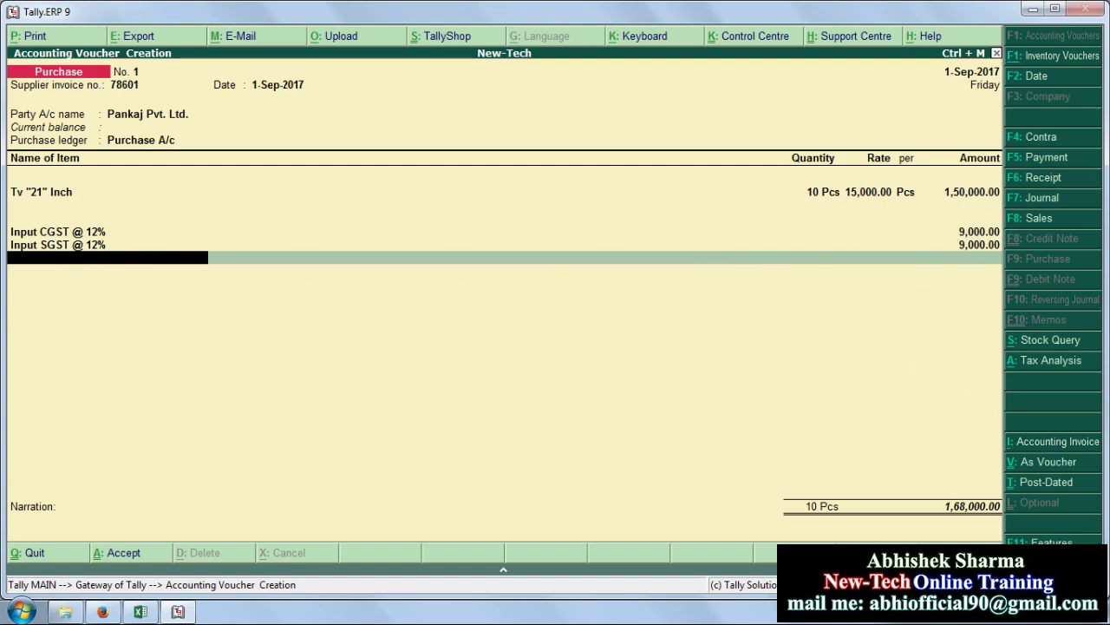
key("Return")
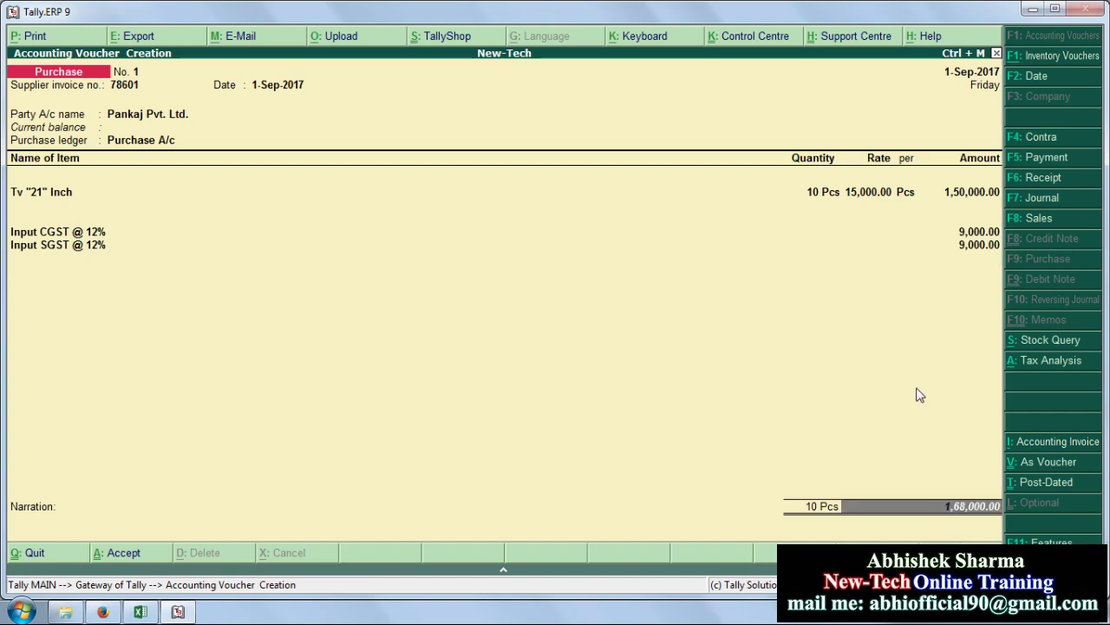
Enter the narration "Purchase Bpl tv with Rs. 168000.00 (included GST Value 12%)" and save the purchase voucher
key("Return")
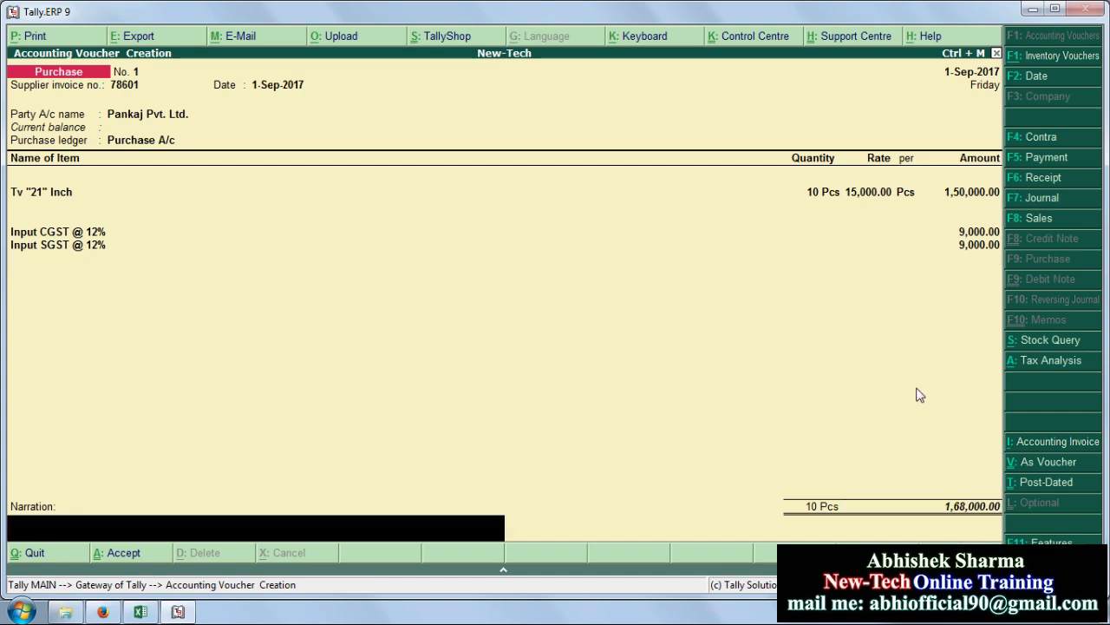
type("Purchase")
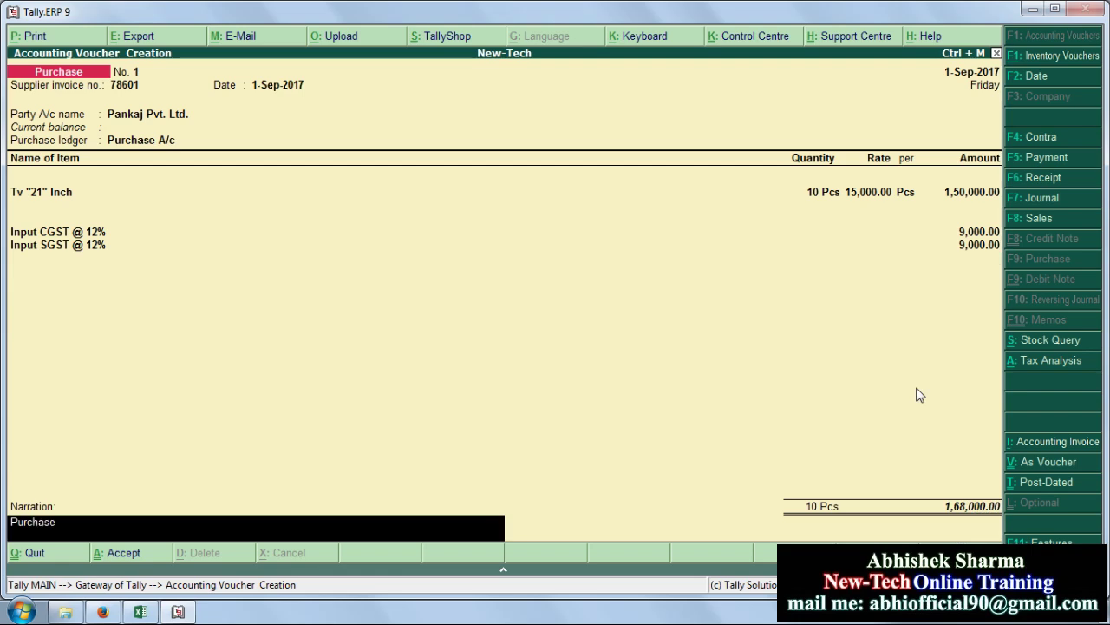
type(" Bpl tv")
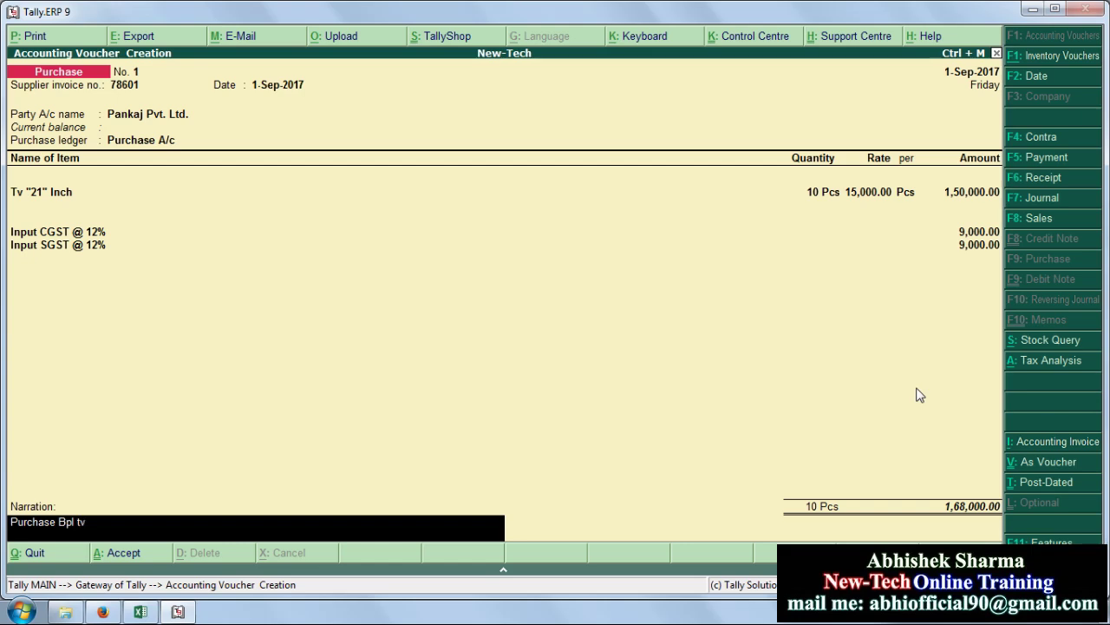
type(" with rs")
key("BackSpace")
key("BackSpace")
type("Rs. 168000.00 (in")
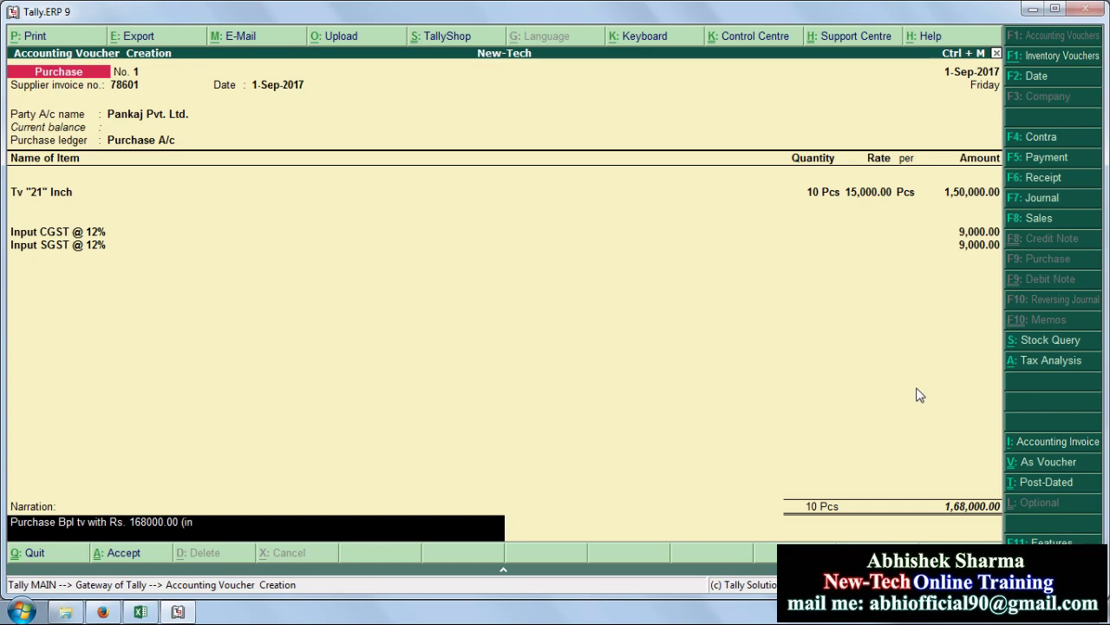
type("clude")
key("BackSpace")
key("BackSpace")
key("BackSpace")
key("BackSpace")
type("e")
key("BackSpace")
type("ded GST Value 12%).")
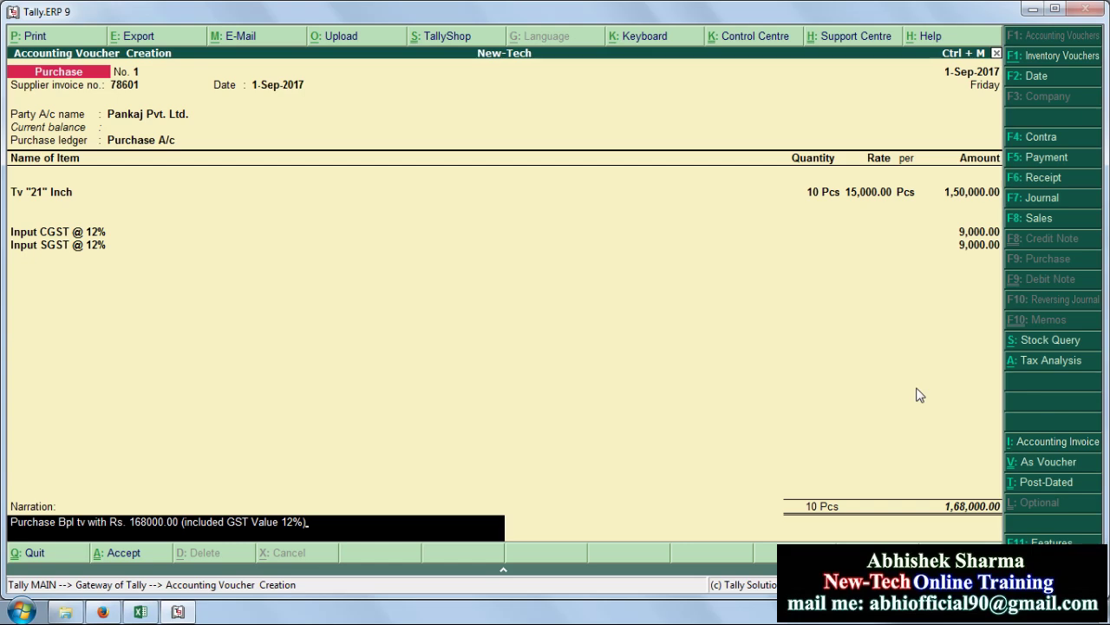
key("Return")
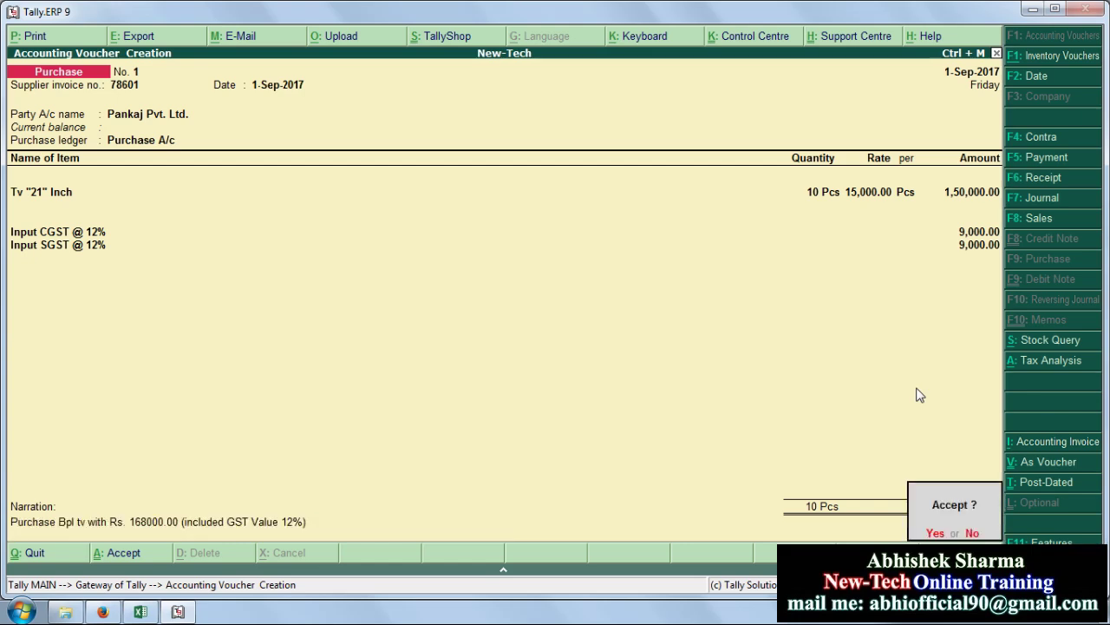
key("Return")
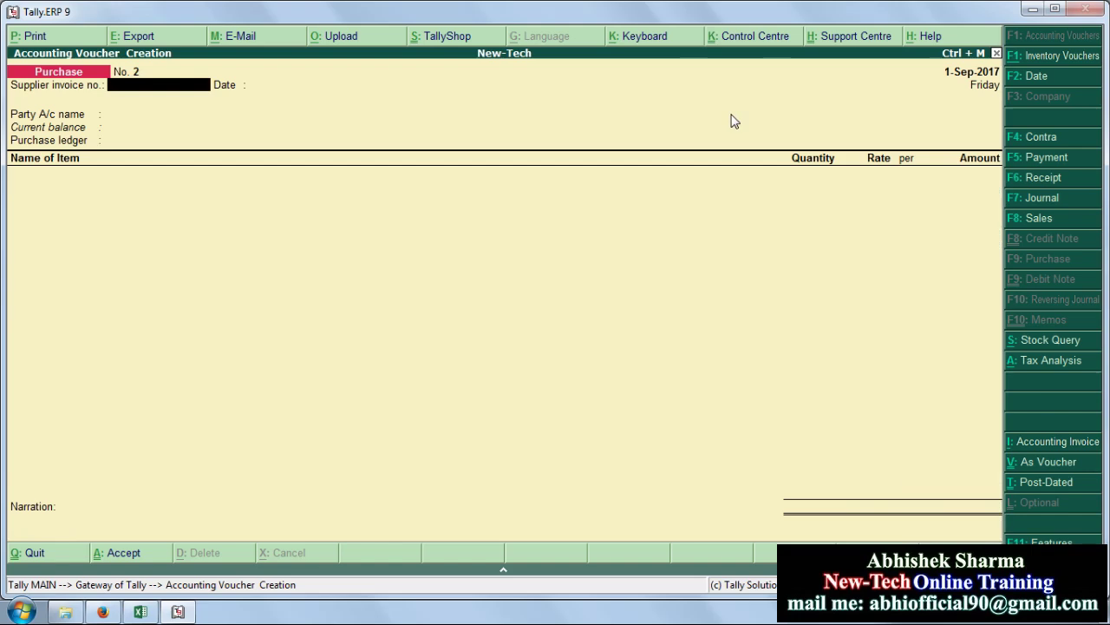
Review the saved purchase voucher through the Day Book and return to the Gateway of Tally without altering it
key("Escape")
key("Down")
key("Down")
key("Down")
key("Down")
key("Down")
key("Down")
key("Down")
key("Return")
key("Down")
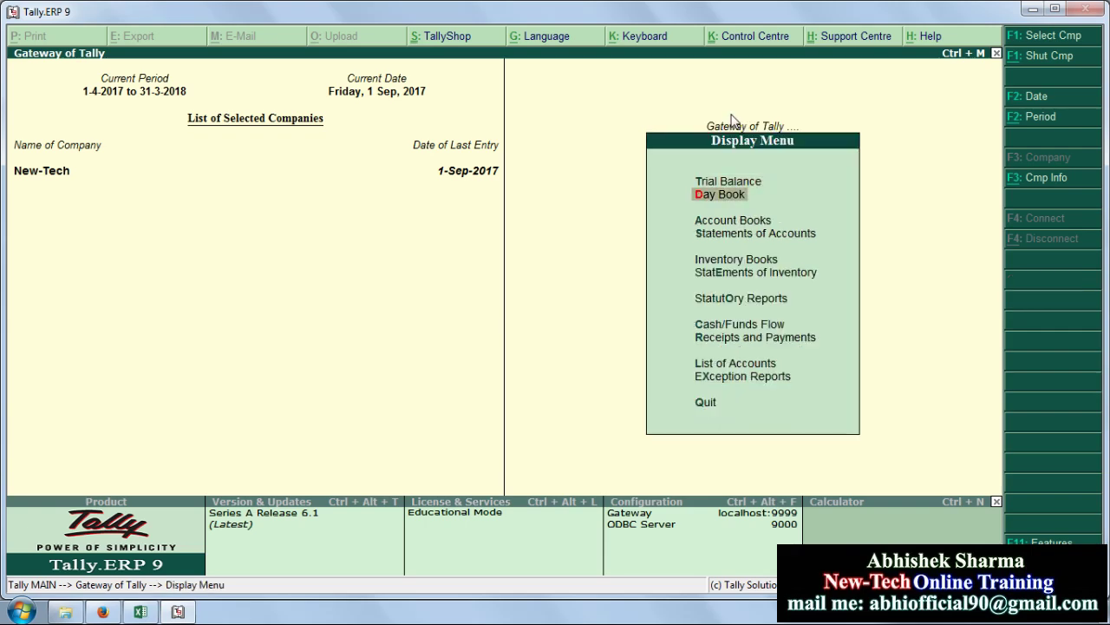
key("Return")
key("Return")
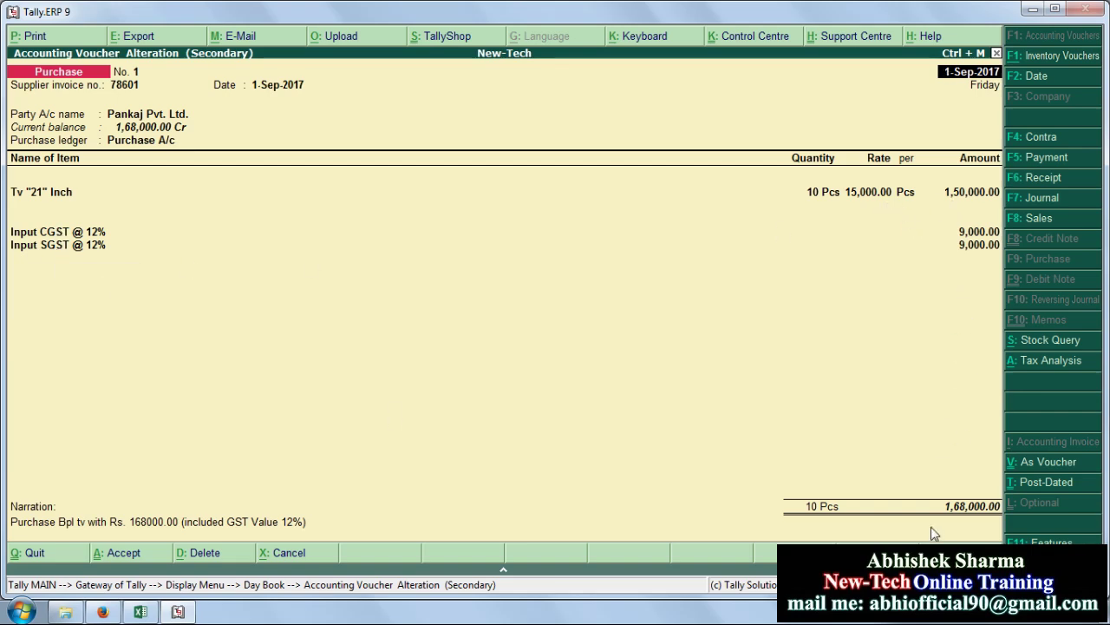
key("Escape")
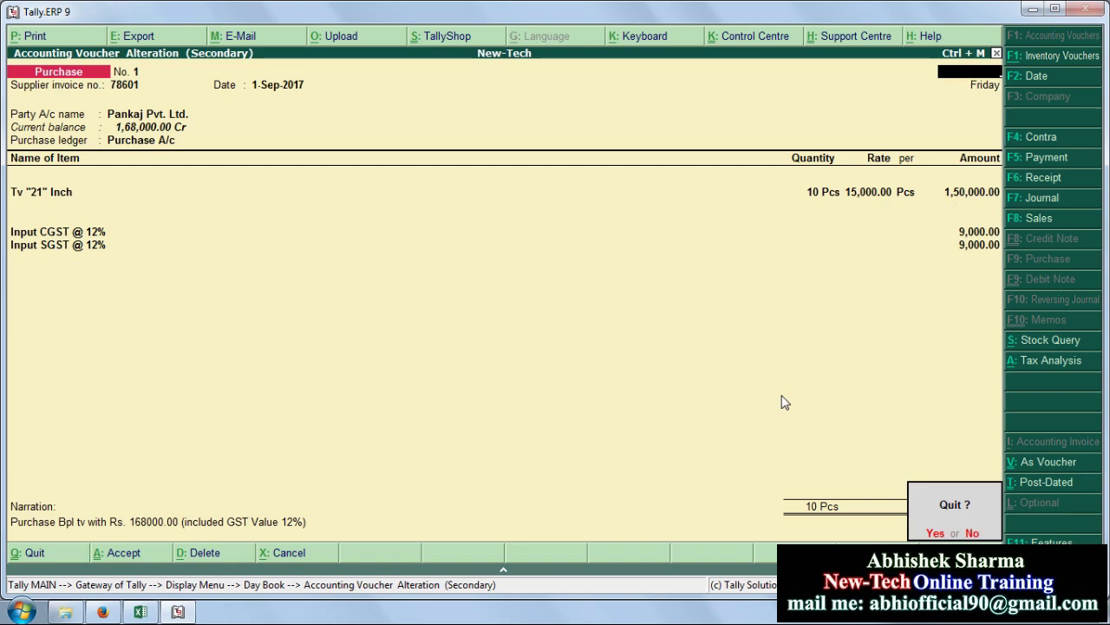
key("Return")
key("Escape")
key("Escape")
key("Escape")
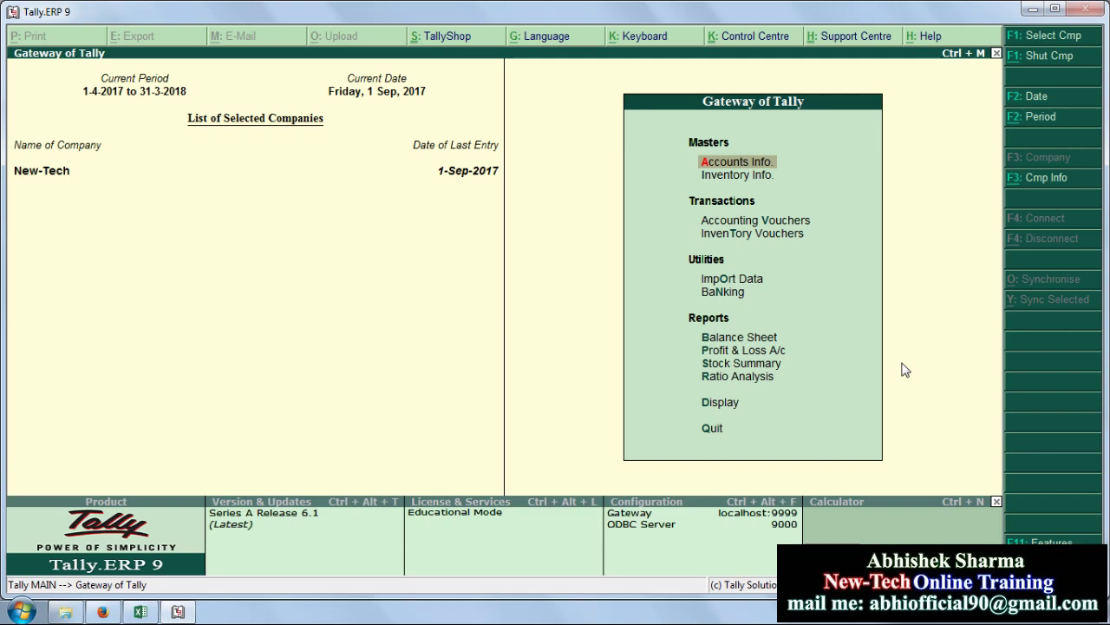